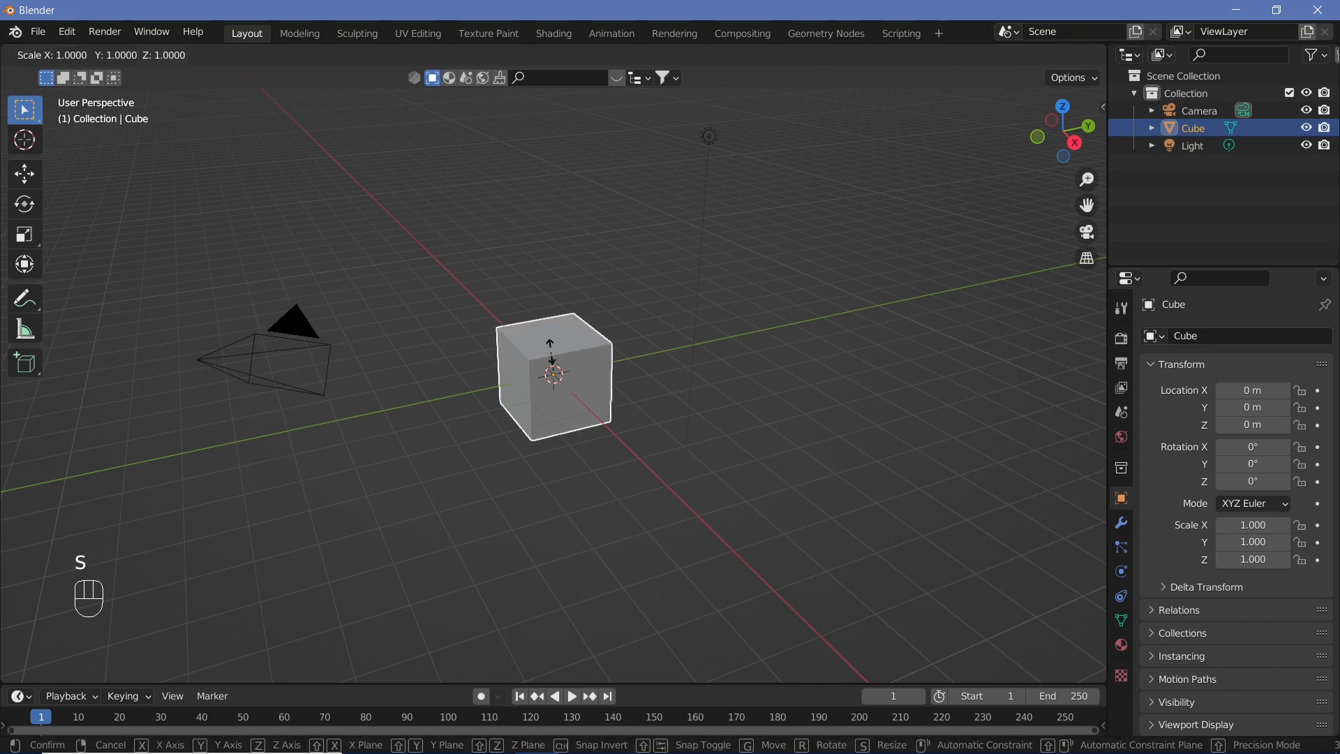
# Step: Scale the default cube by 20 along Y, 0.4 along Z and 0.6 along X to form a long box
pyautogui.write('y')
pyautogui.write('20')
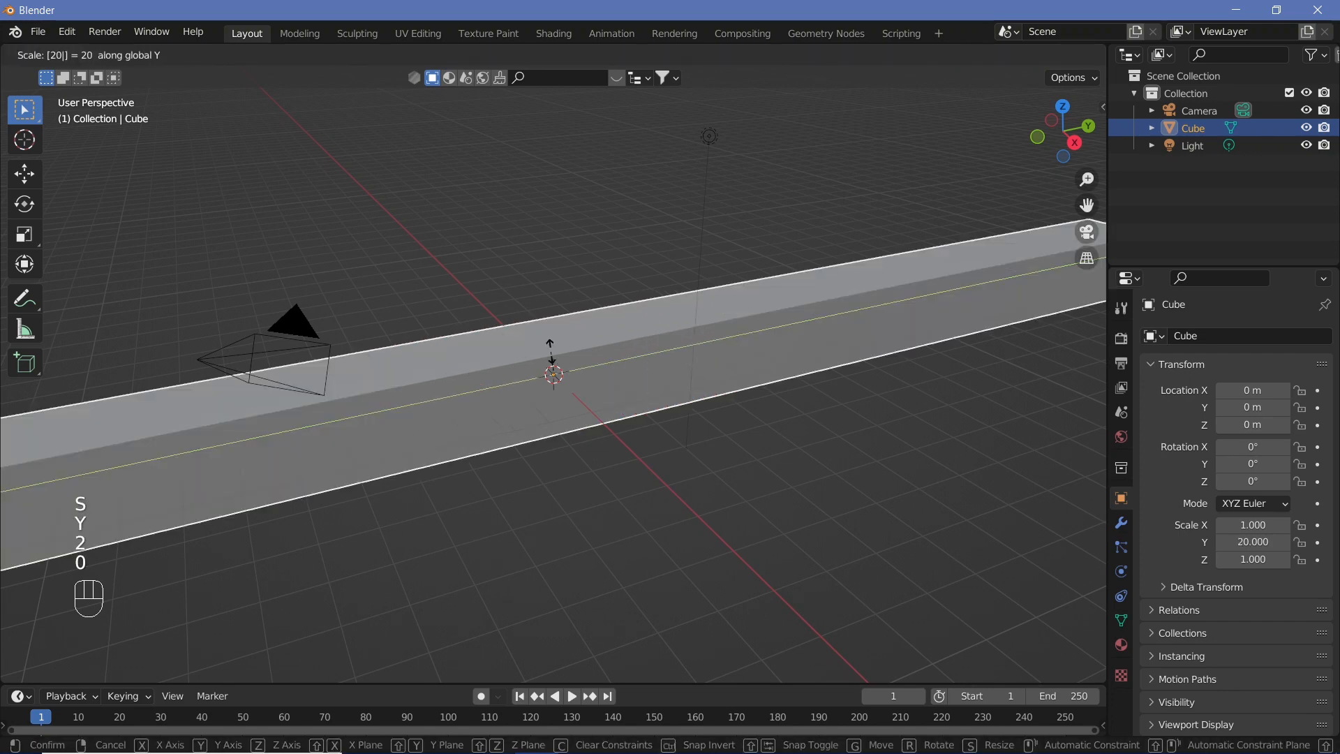
pyautogui.press('Return')
pyautogui.press('s')
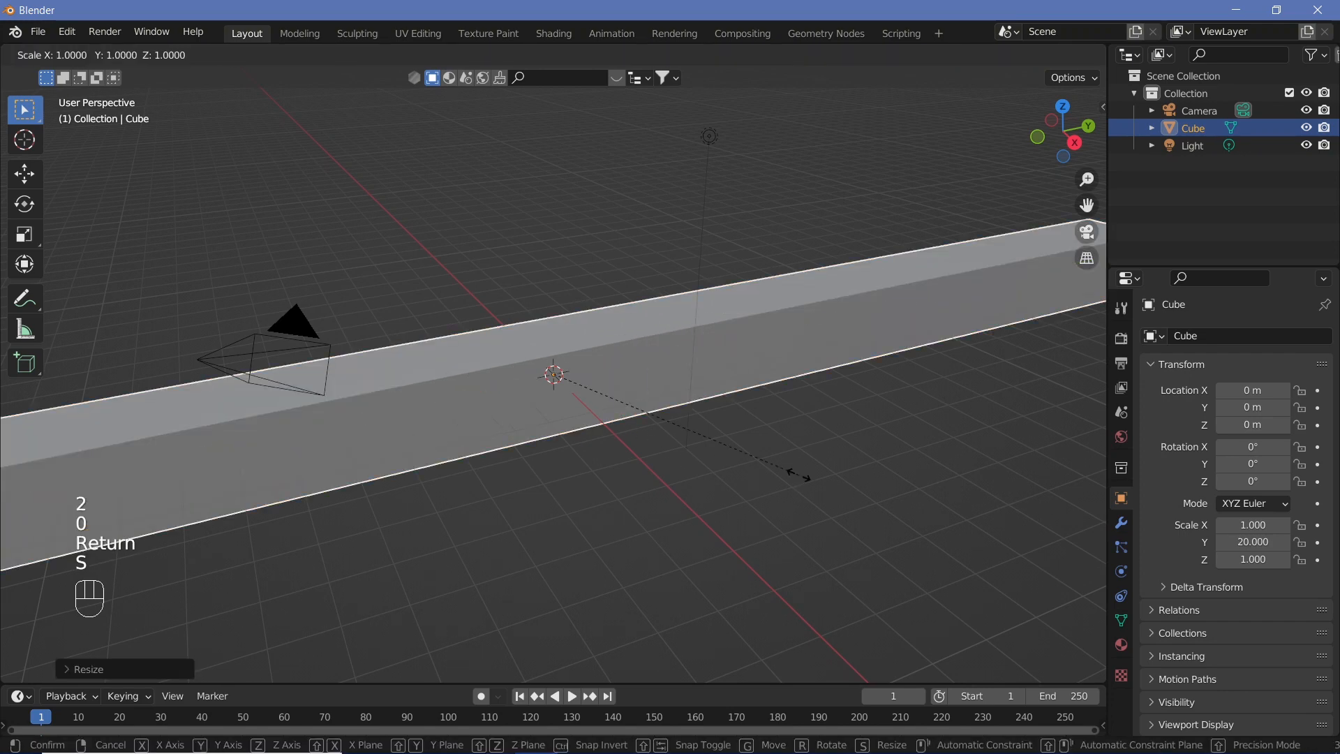
pyautogui.write('z0.4')
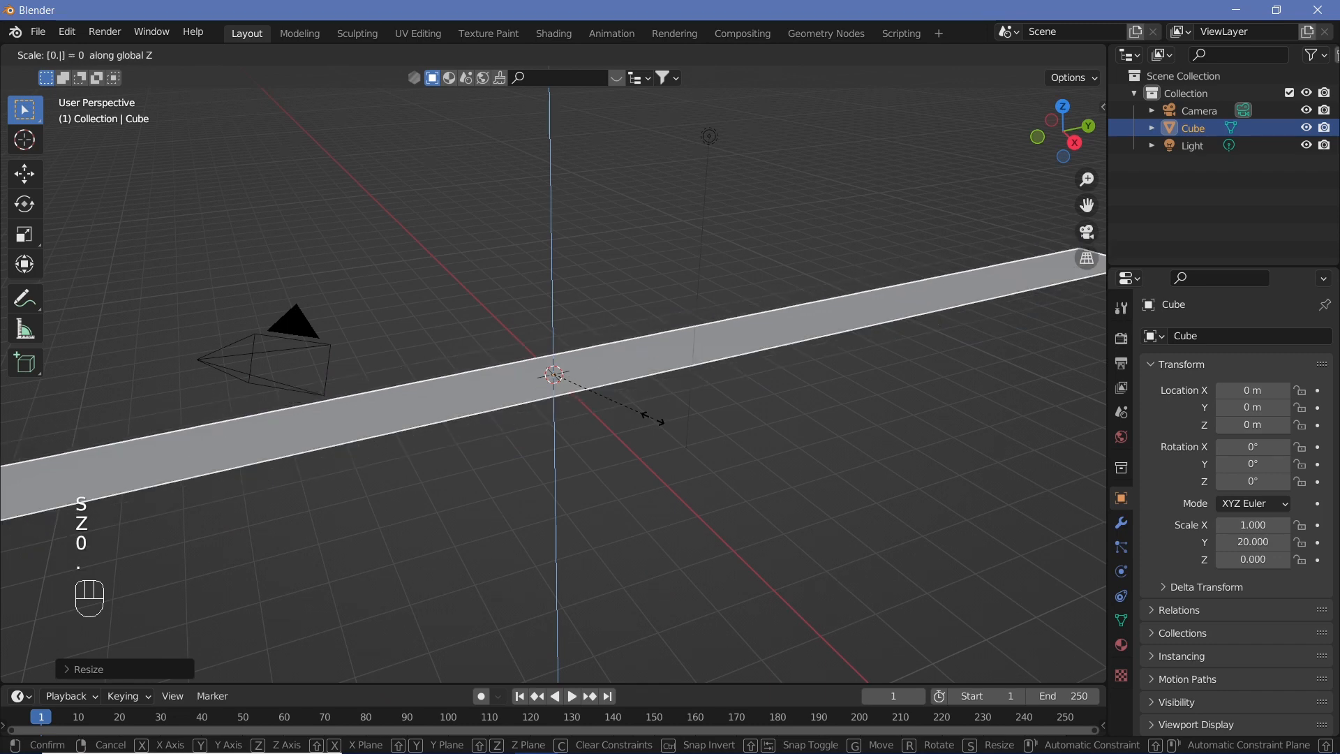
pyautogui.press('Return')
pyautogui.press('s')
pyautogui.press('x')
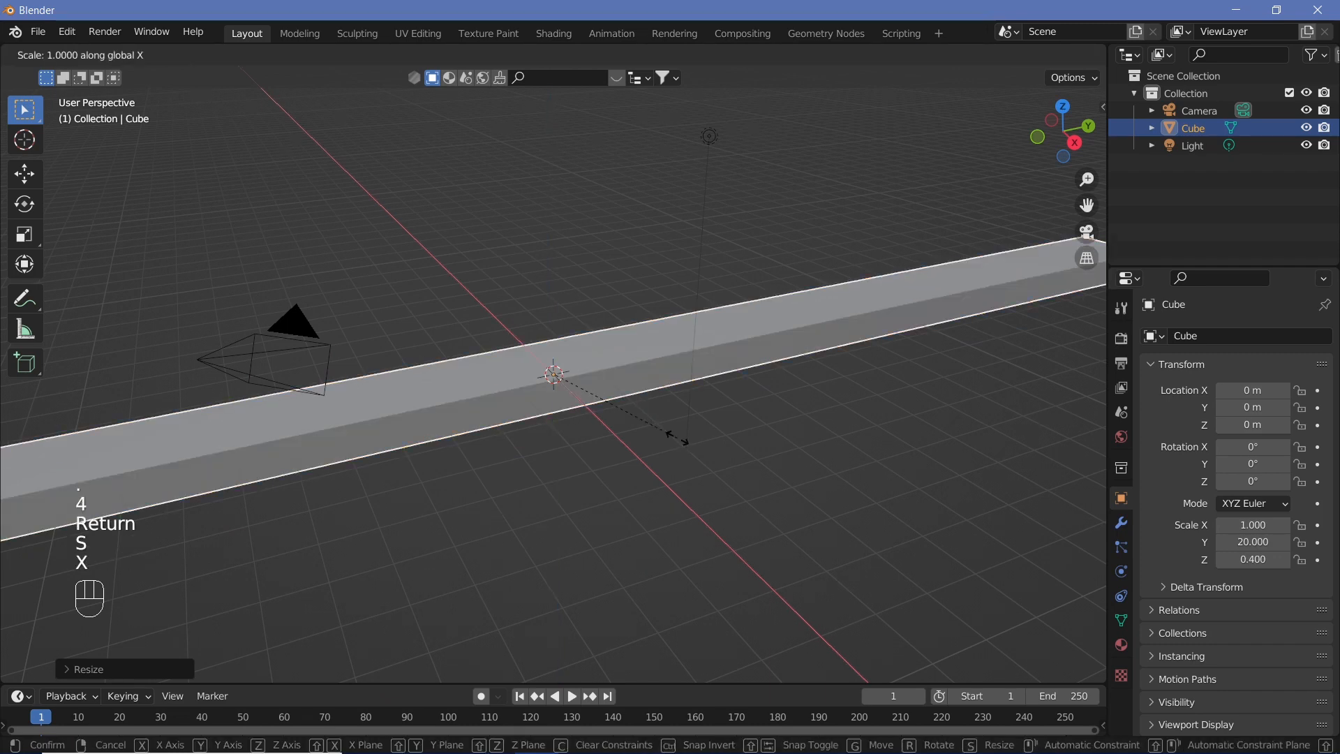
pyautogui.write('0.6')
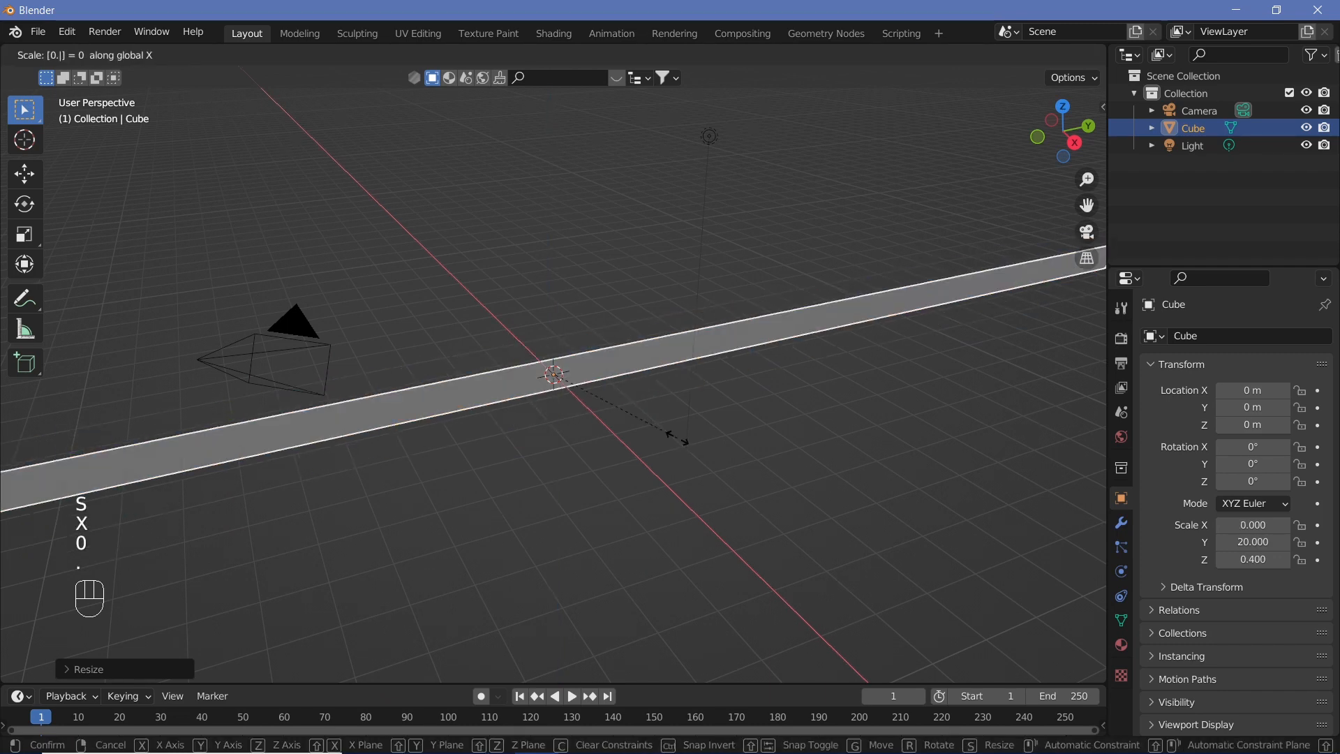
pyautogui.press('Return')
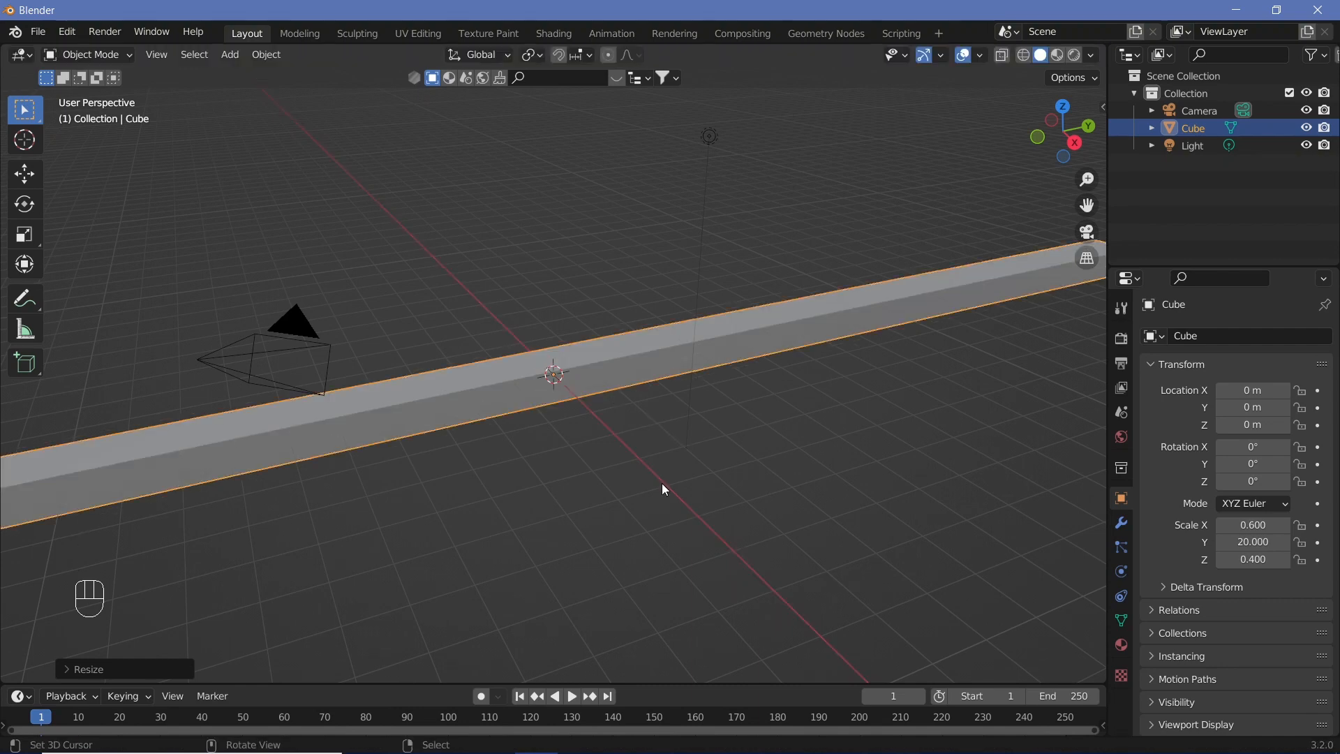
# Step: Move the long box 19 m along the Y axis, snapping to grid increments
pyautogui.press('g')
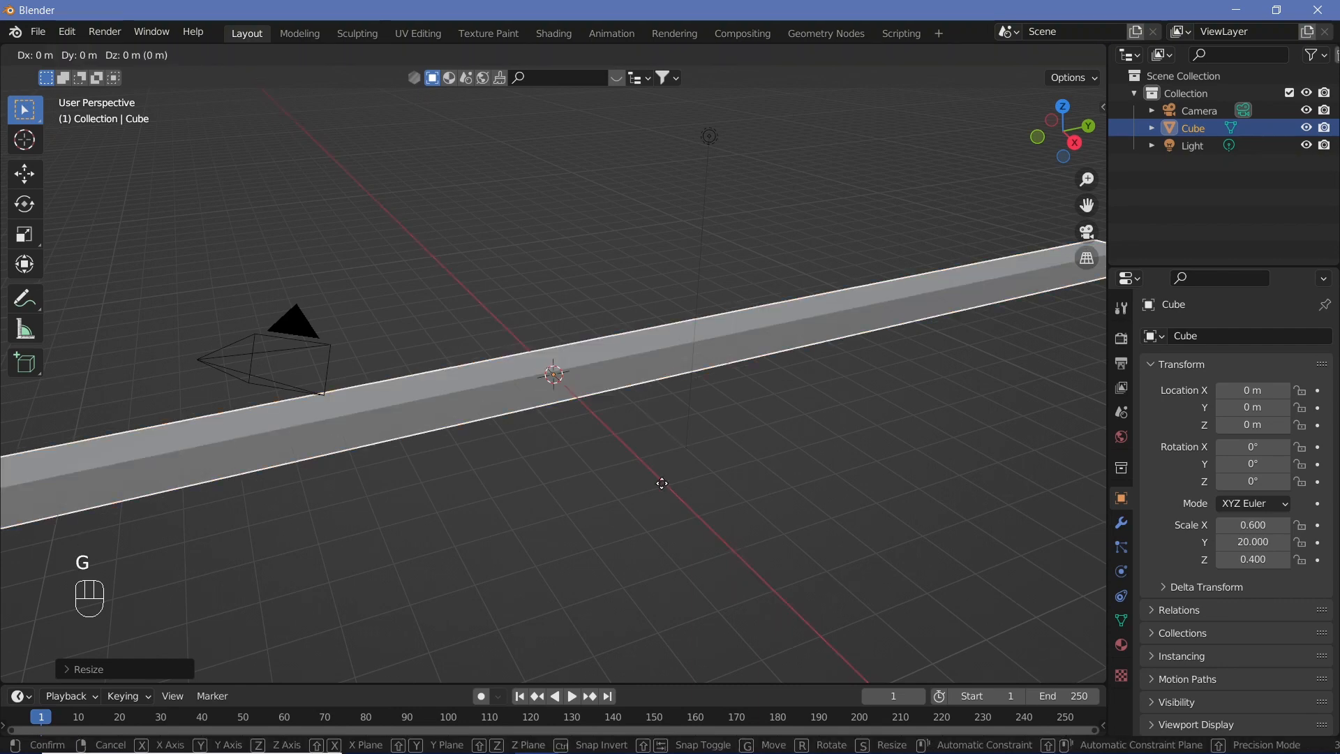
pyautogui.press('y')
pyautogui.press('ctrl')
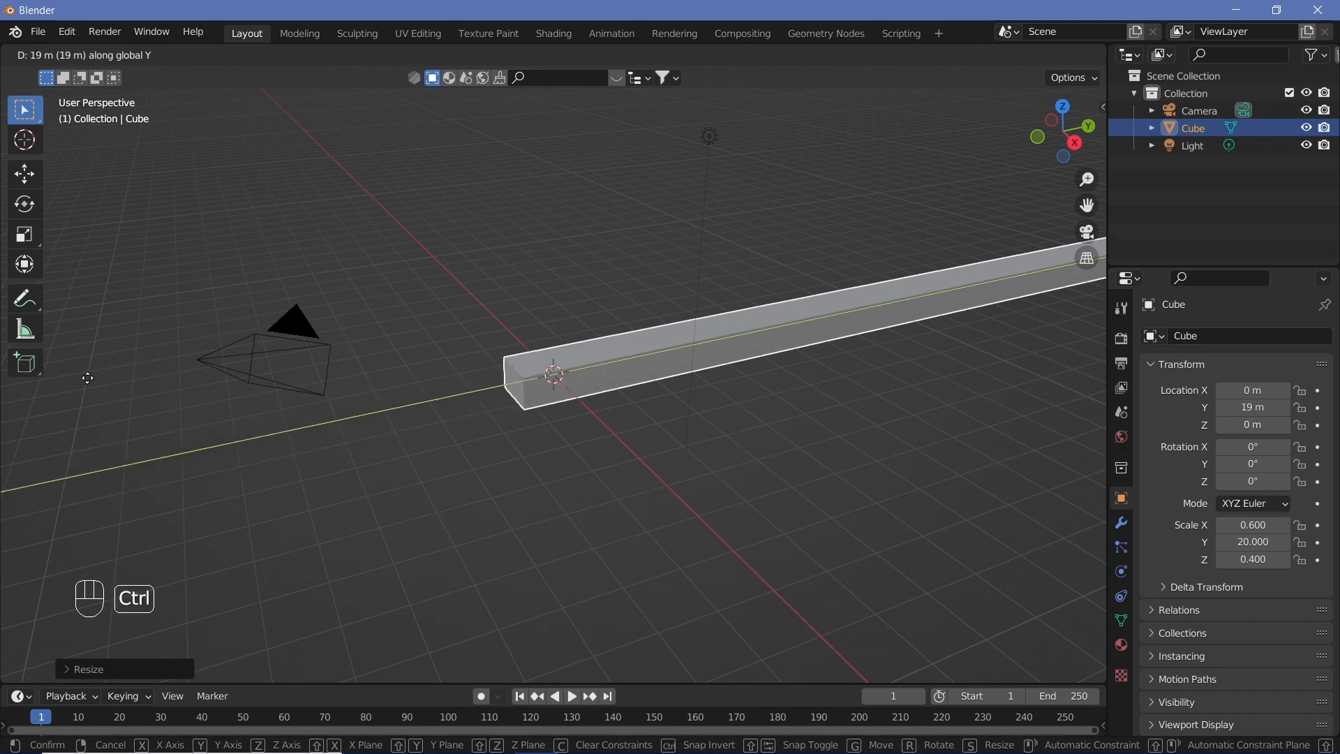
pyautogui.keyDown('ctrl'); pyautogui.click(89, 383); pyautogui.keyUp('ctrl')
# Step: Clear the camera's location and rotation so it sits at the world origin
pyautogui.rightClick(265, 352)
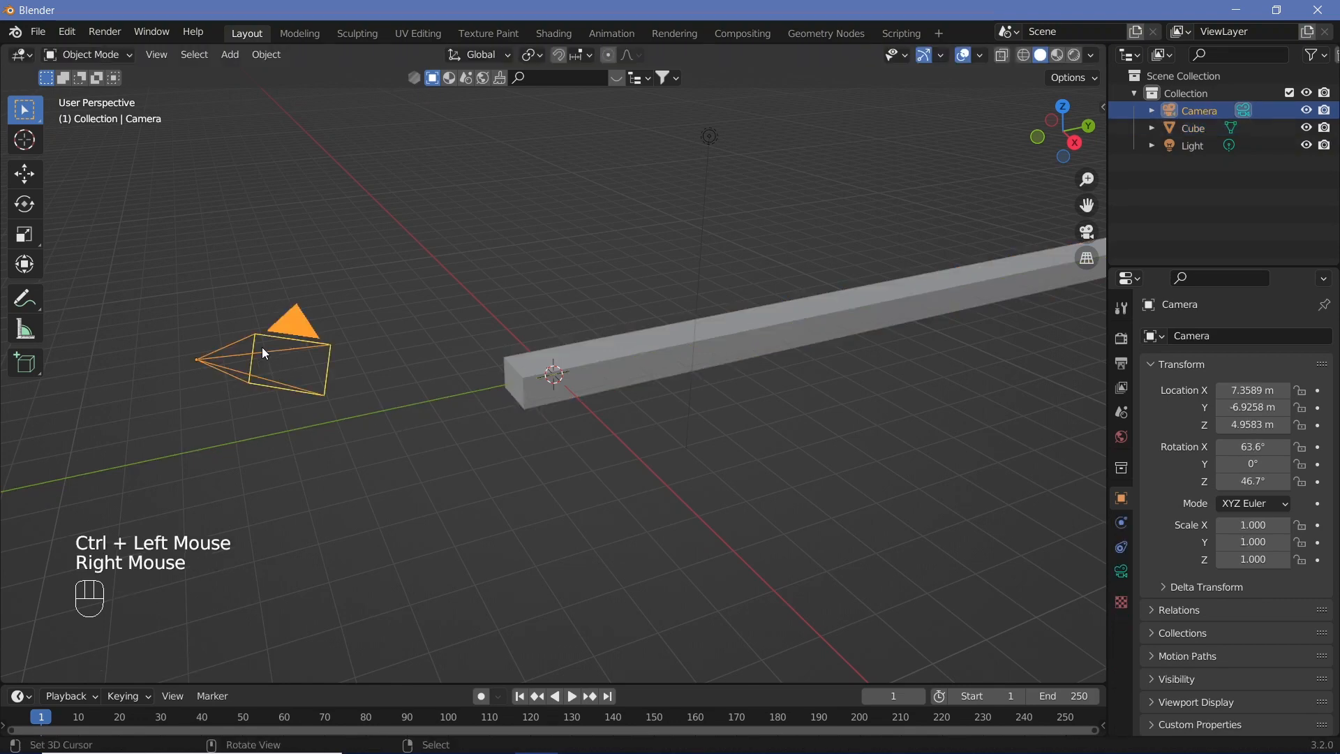
pyautogui.hotkey('alt', 'g')
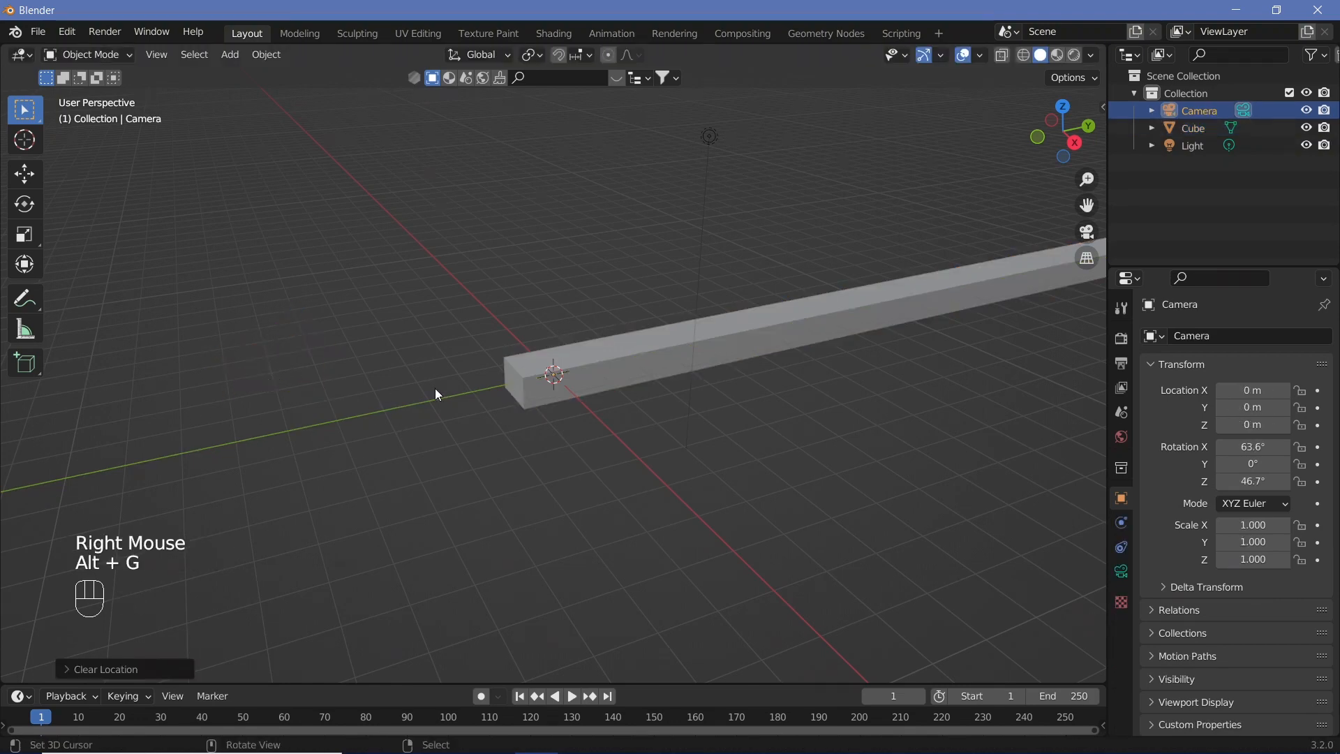
pyautogui.hotkey('alt', 'r')
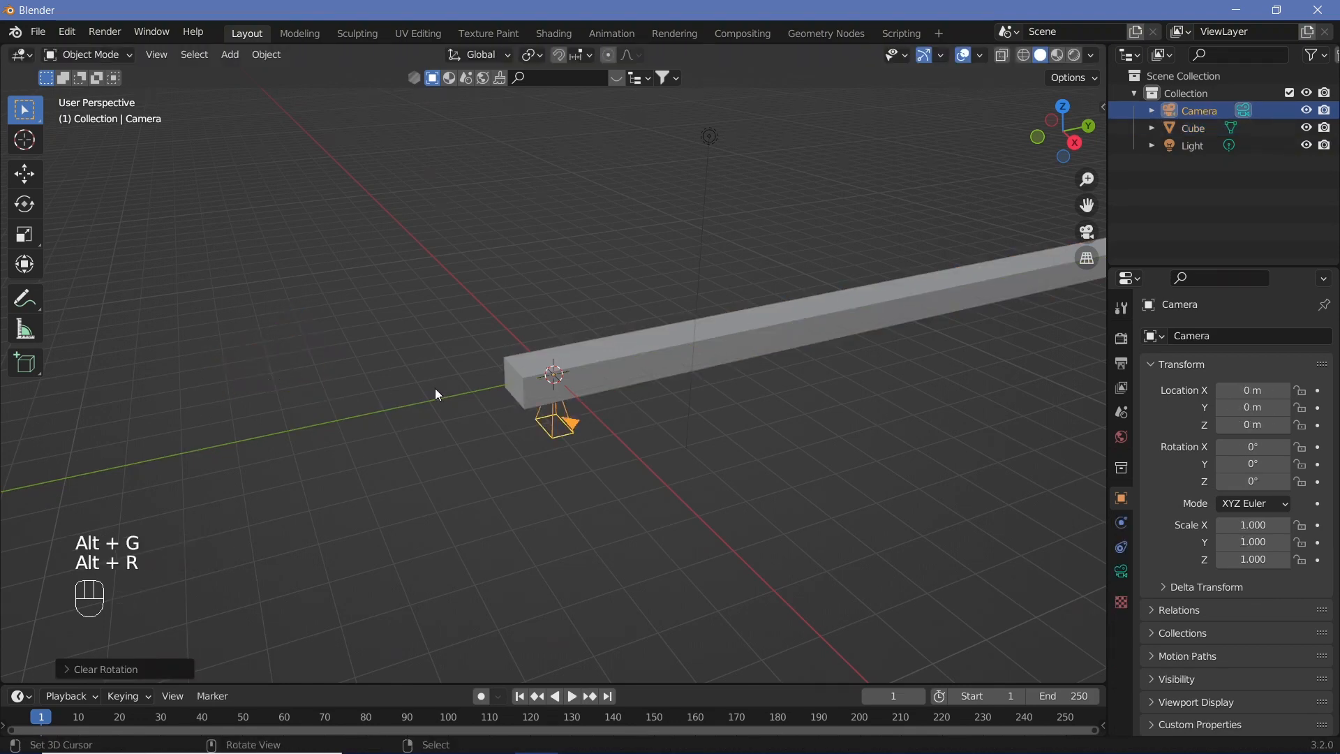
# Step: Rotate the camera 90° around the X axis and look through it down the inside of the box
pyautogui.write('rx90')
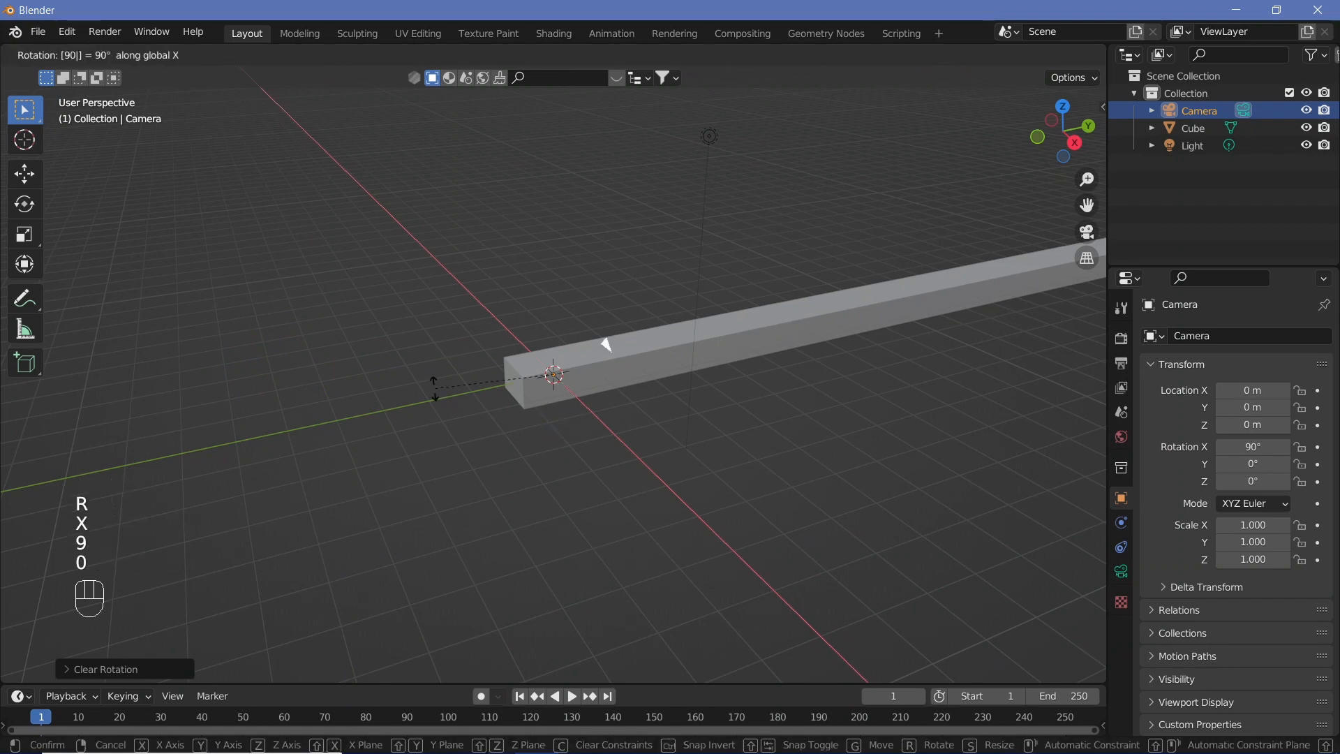
pyautogui.press('Return')
pyautogui.press('KP_0')
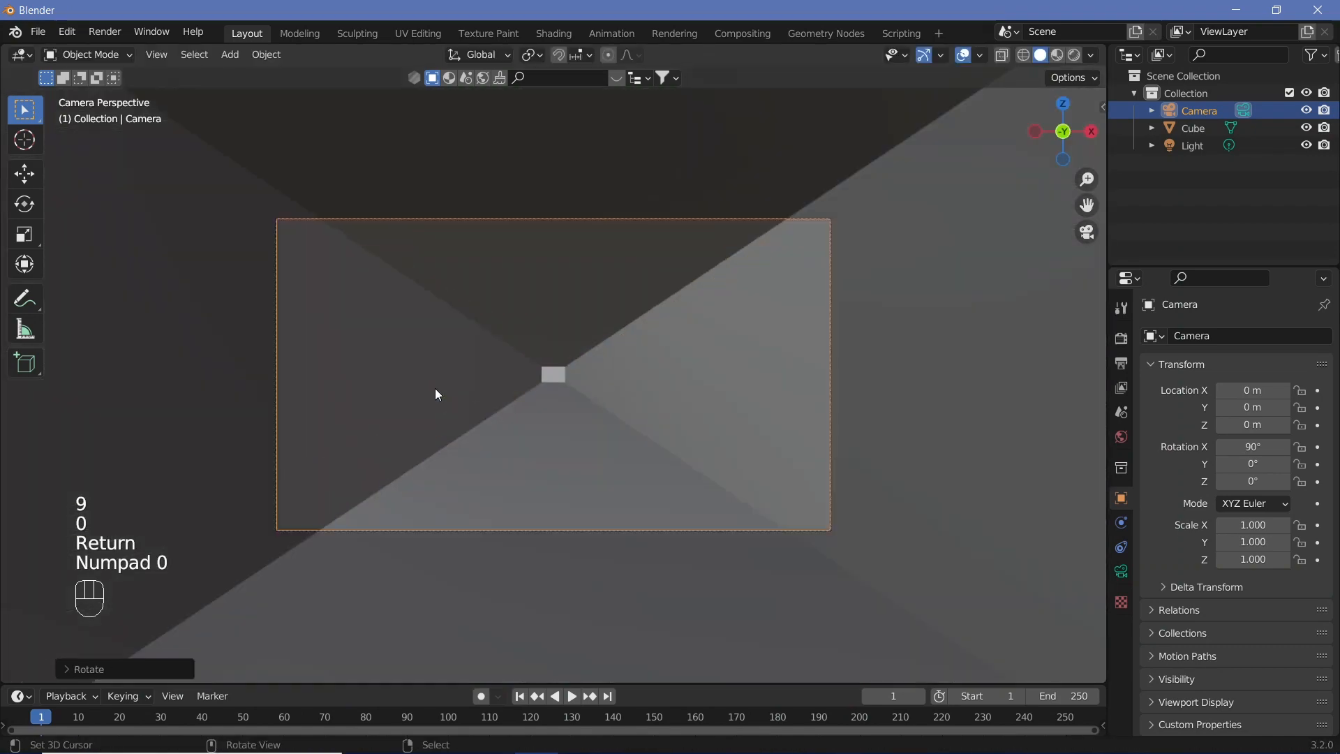
# Step: Set the camera's viewport passepartout to 1.000 and its focal length to 18 mm
pyautogui.click(1123, 573)
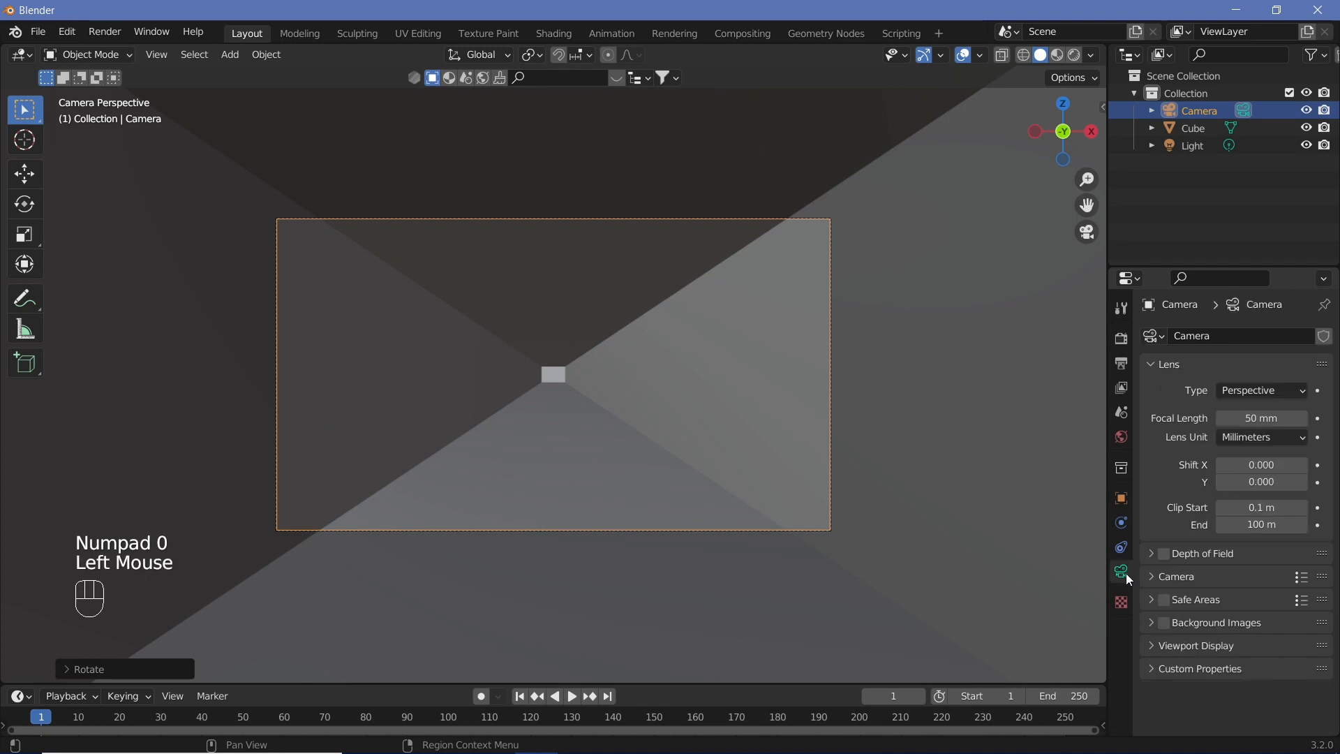
pyautogui.click(1163, 646)
pyautogui.scroll(-3, 1163, 635)
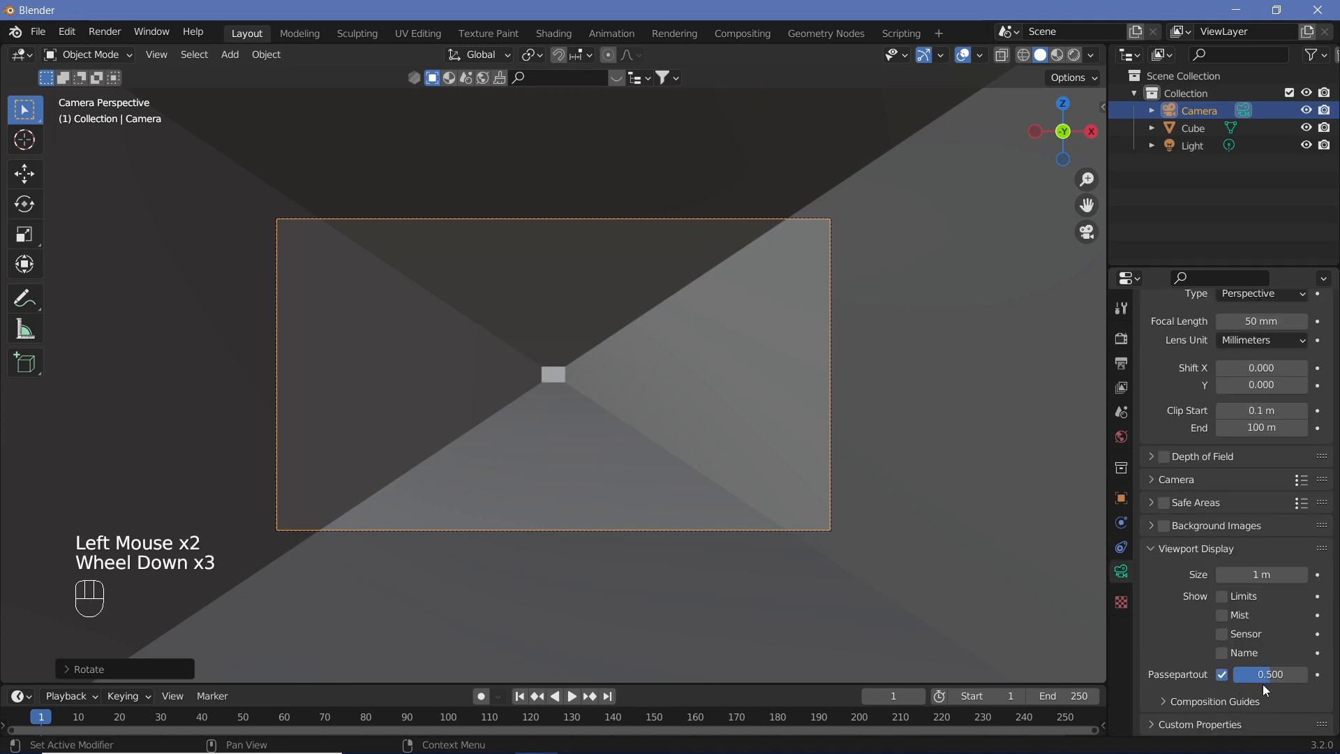
pyautogui.moveTo(1267, 691); pyautogui.dragTo(1326, 675)
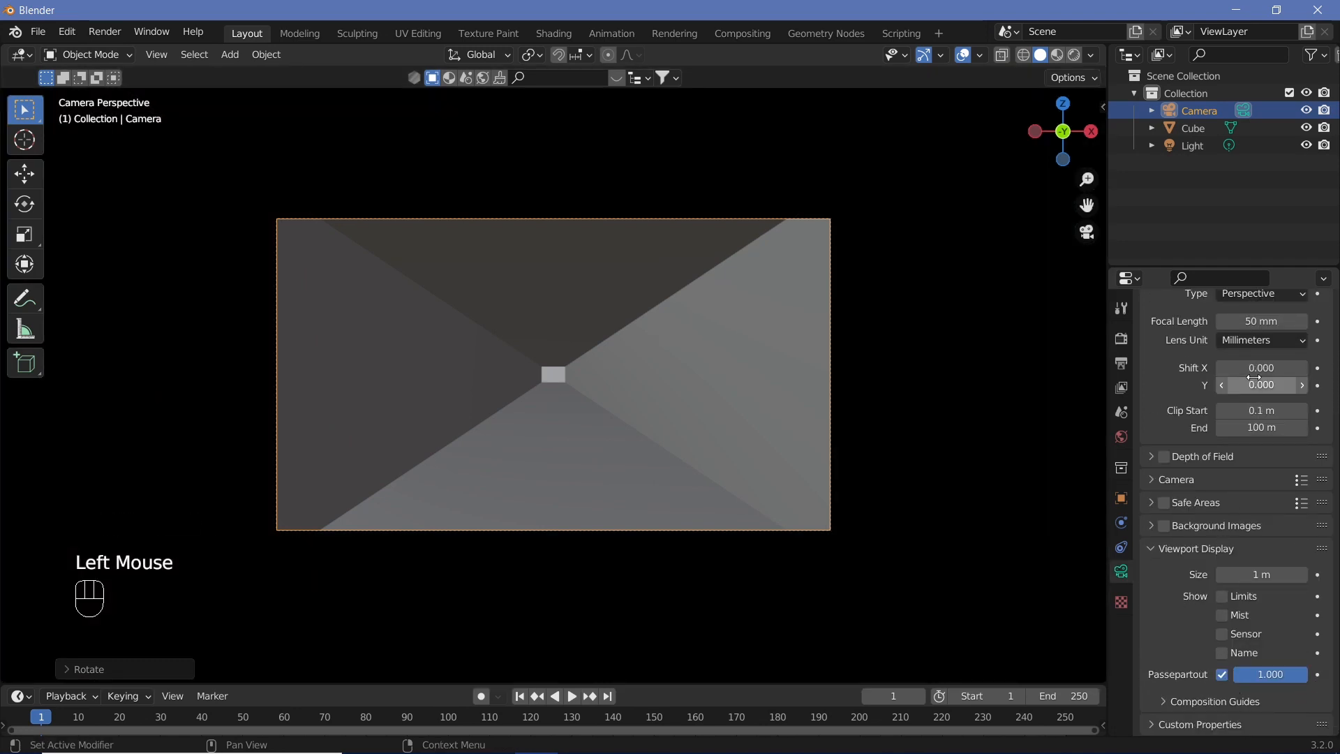
pyautogui.doubleClick(1265, 323)
pyautogui.write('18')
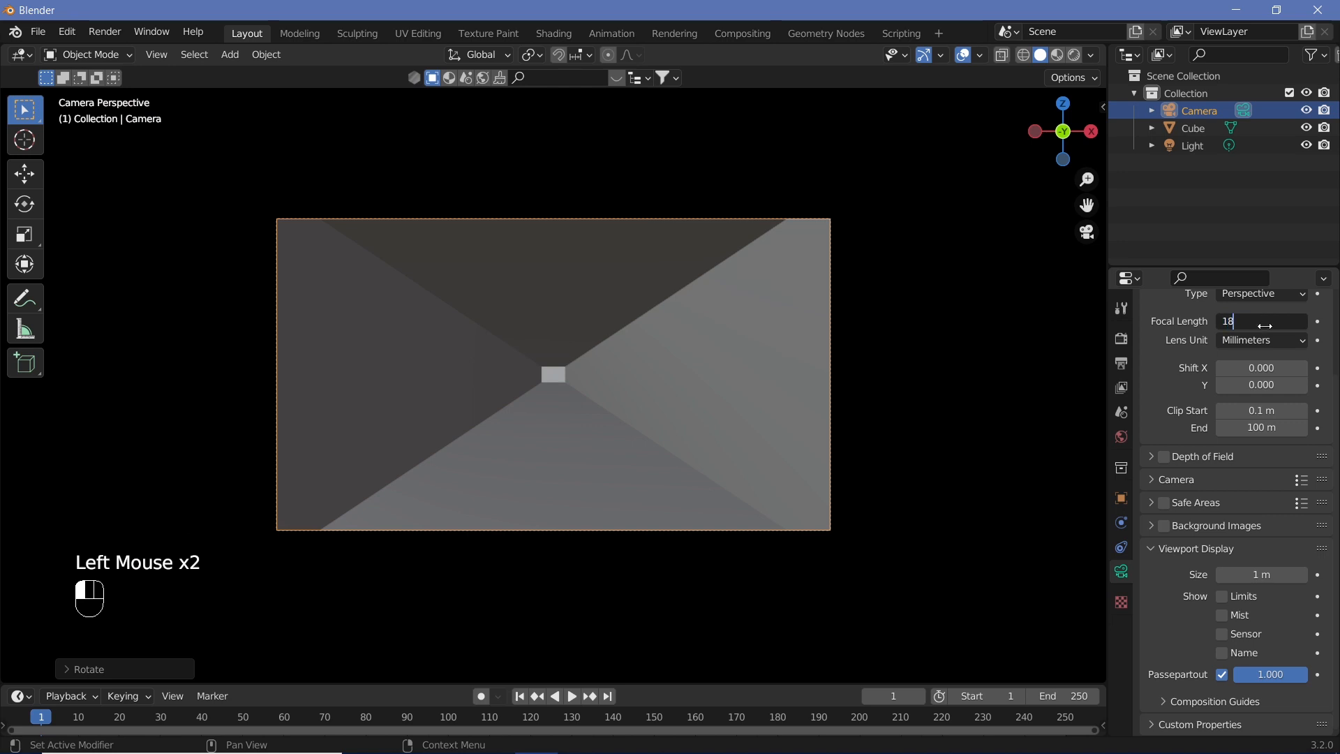
pyautogui.press('Return')
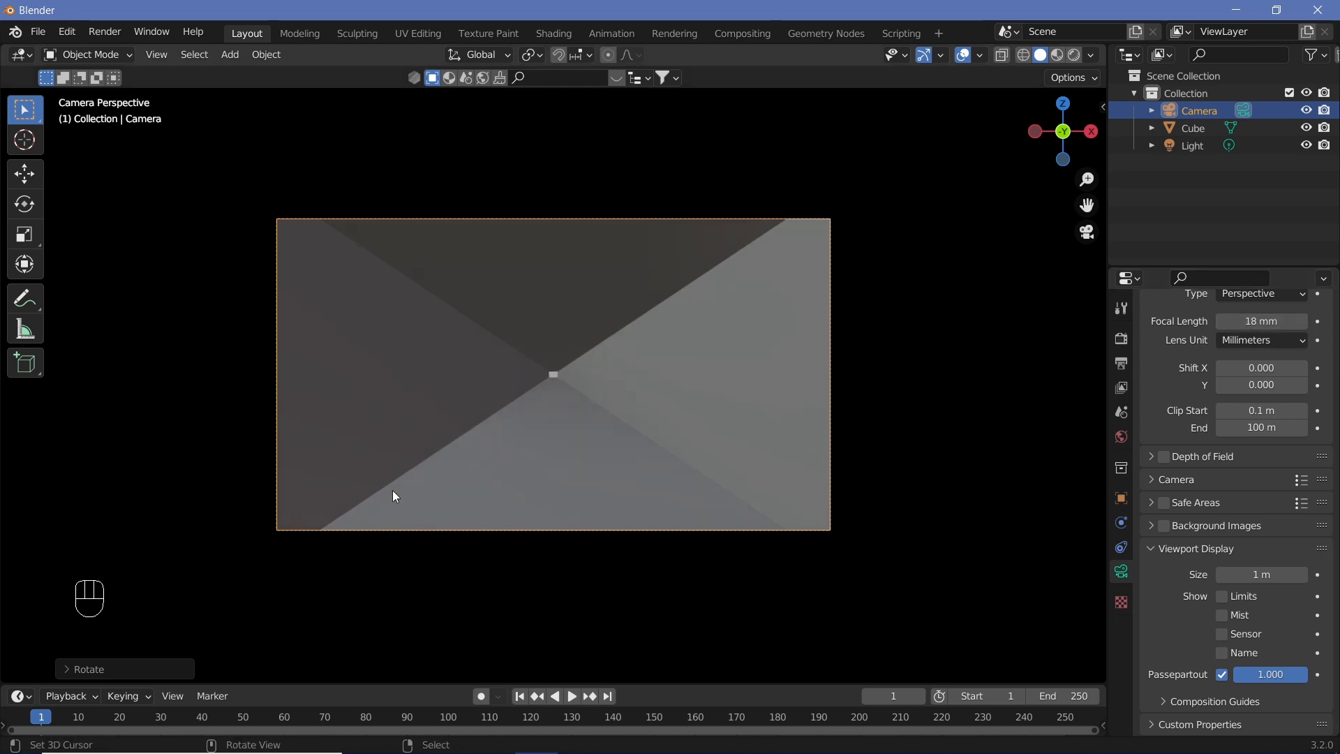
# Step: Scale the corridor box by 0.7 along the Z axis
pyautogui.rightClick(586, 462)
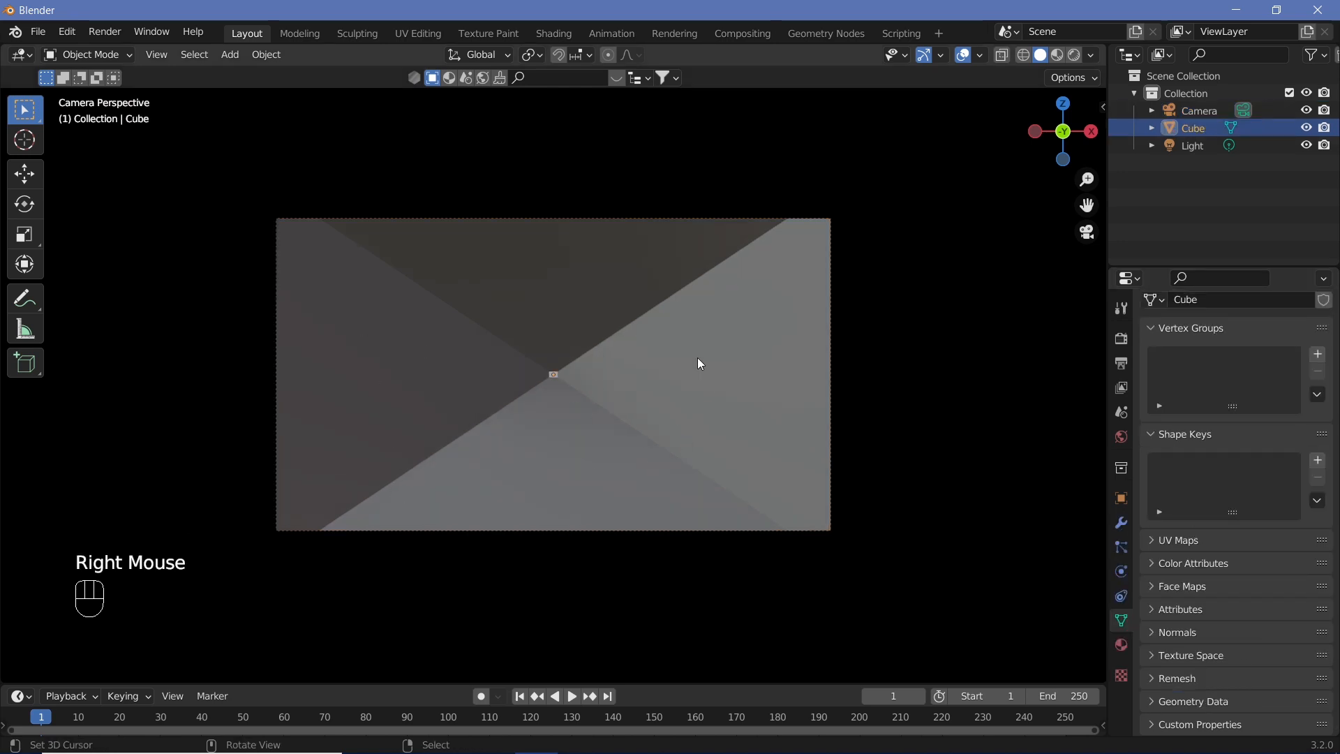
pyautogui.press('s')
pyautogui.press('z')
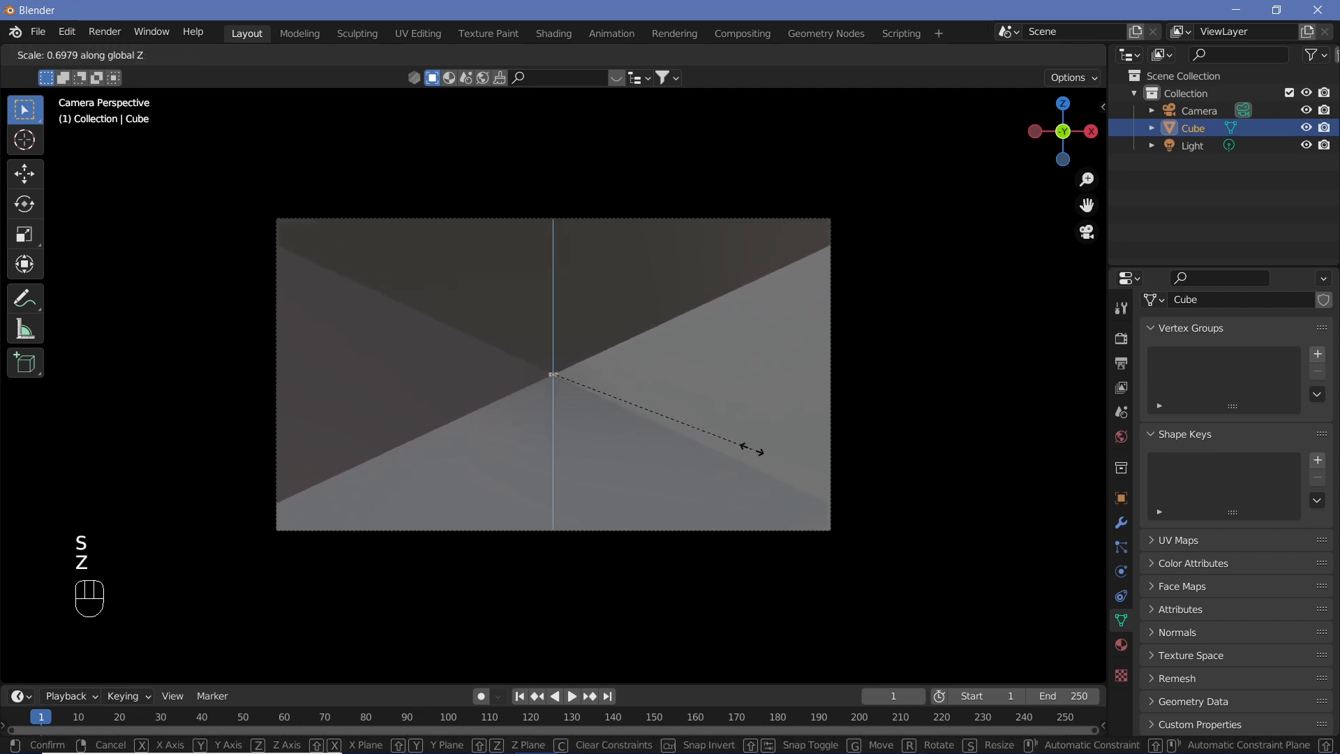
pyautogui.write('0.6')
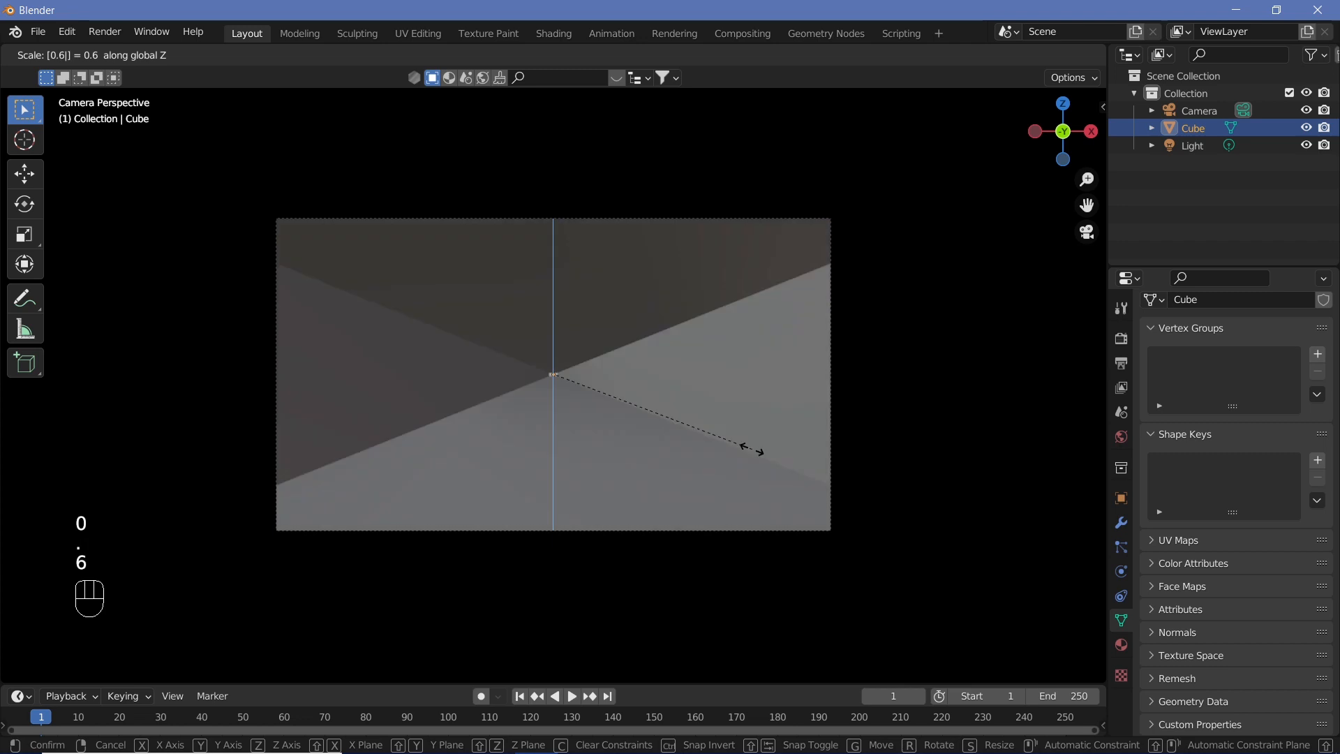
pyautogui.press('BackSpace')
pyautogui.write('7')
pyautogui.press('Return')
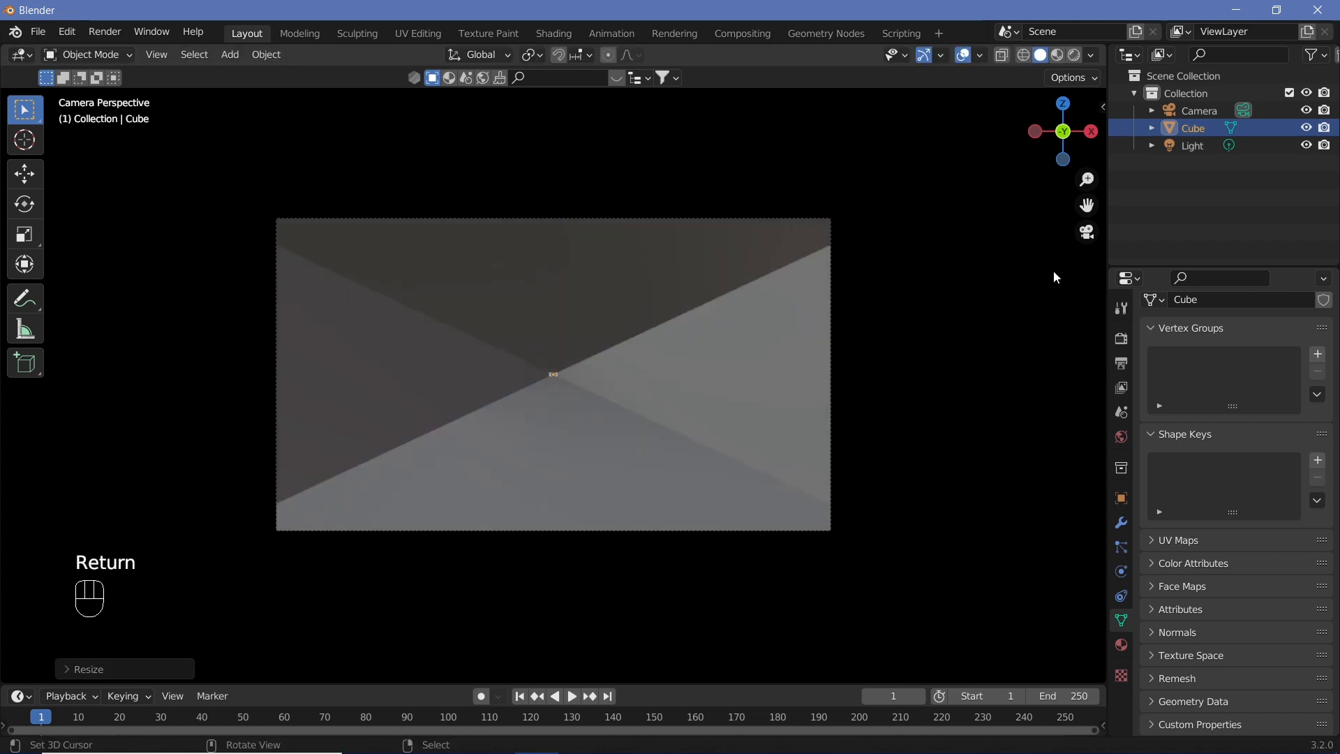
# Step: Delete the default light and add a mesh cylinder to the scene
pyautogui.click(1187, 145)
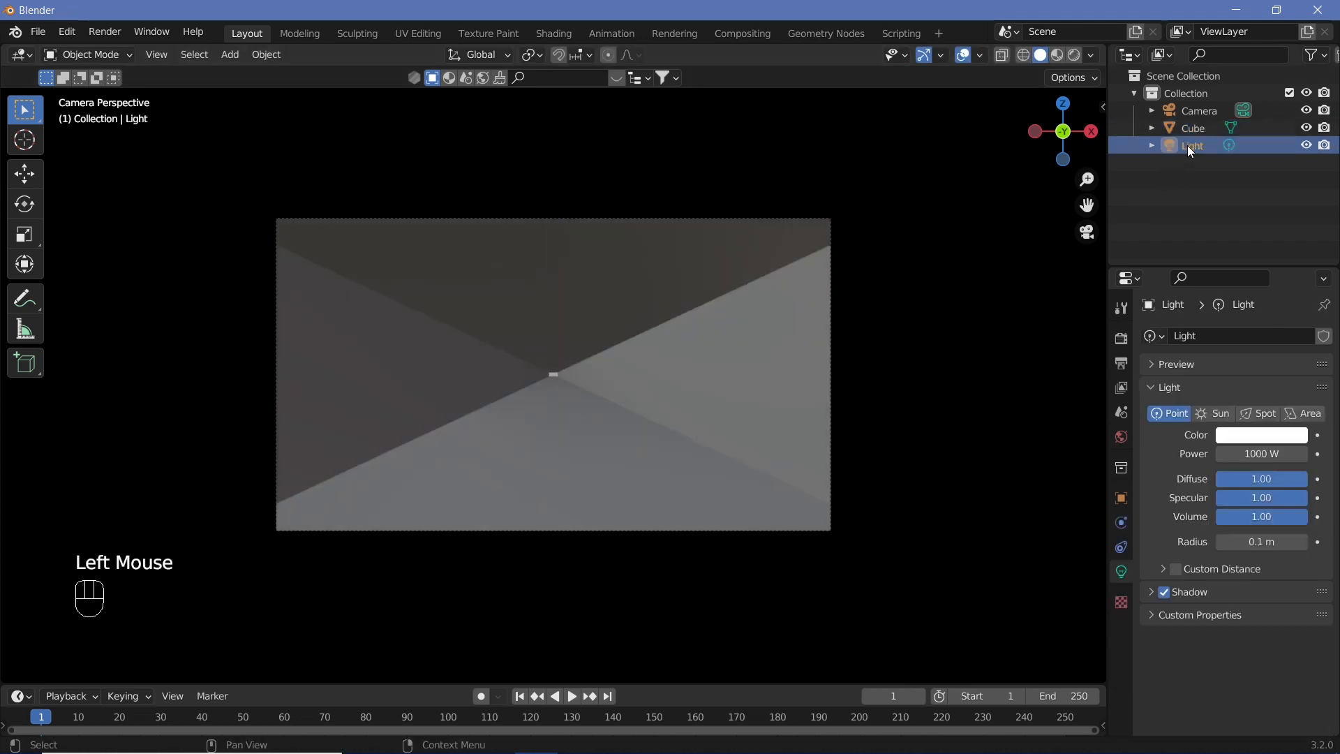
pyautogui.press('Delete')
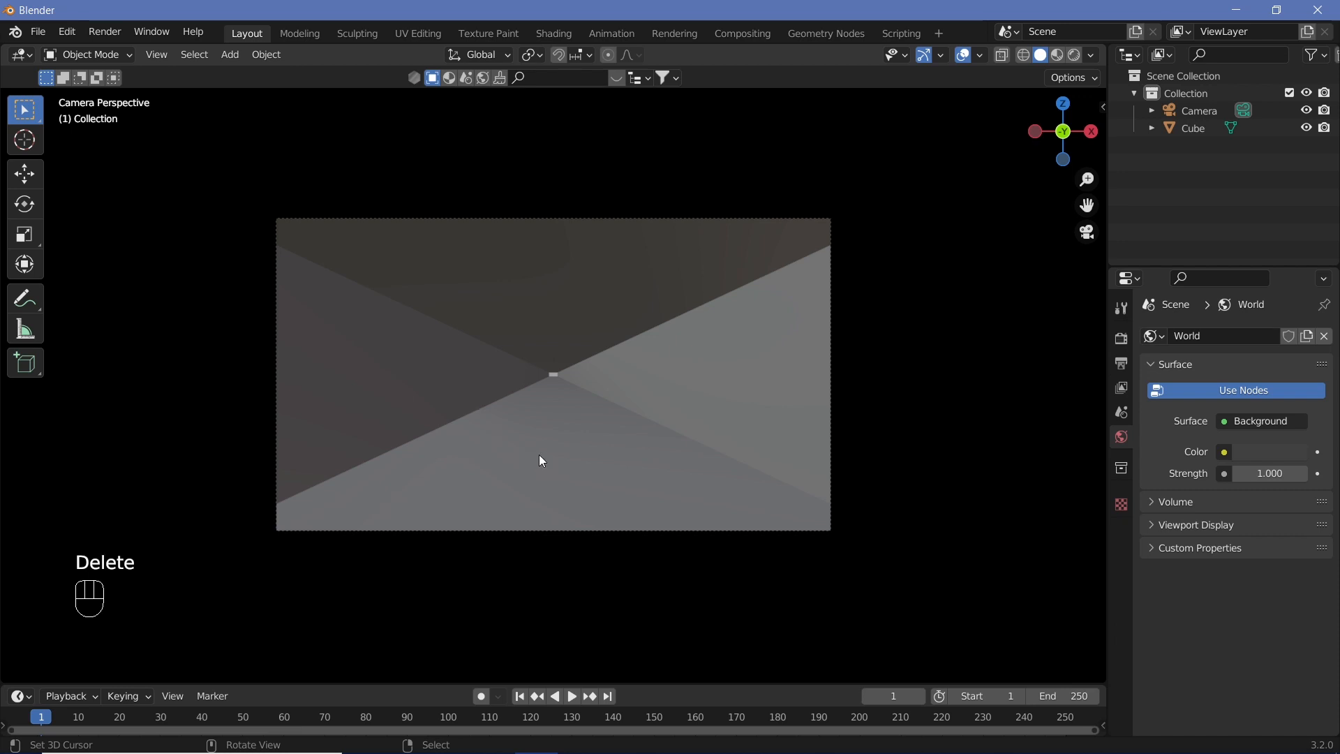
pyautogui.hotkey('shift', 'a')
pyautogui.moveTo(499, 399)
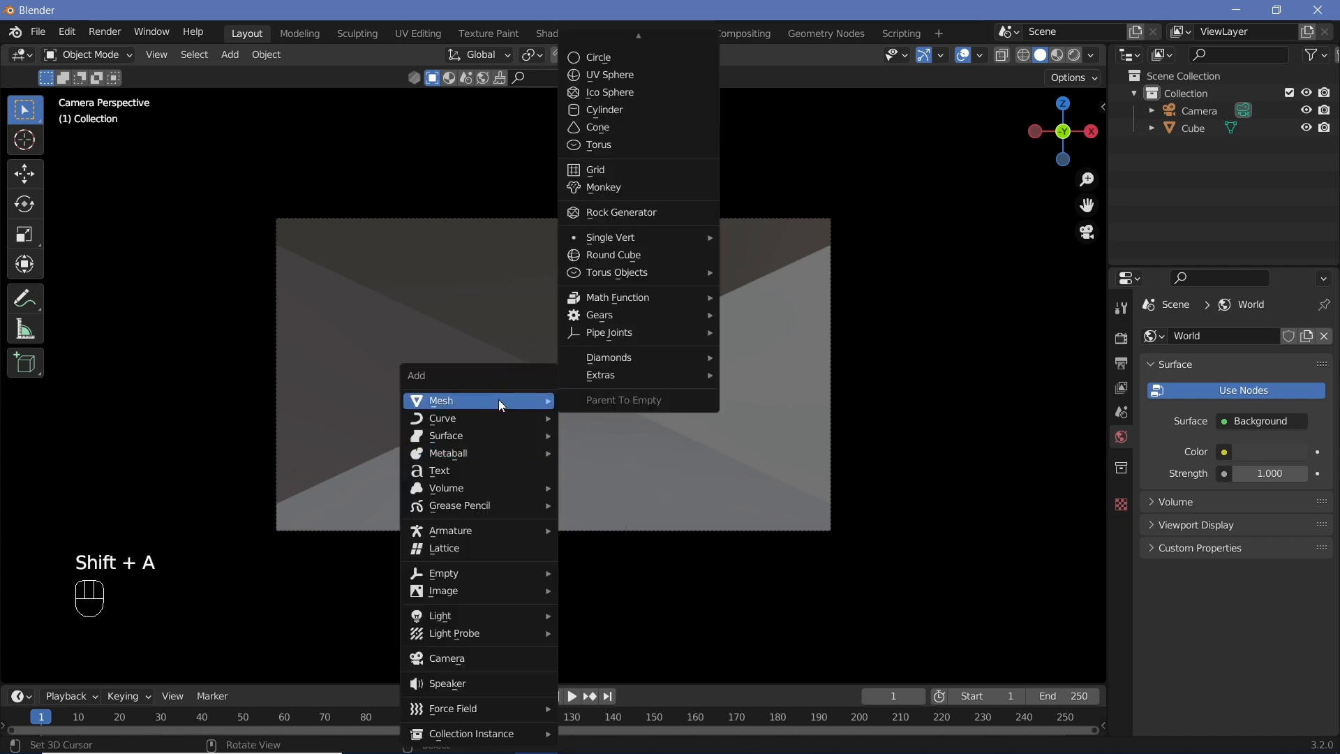
pyautogui.click(614, 110)
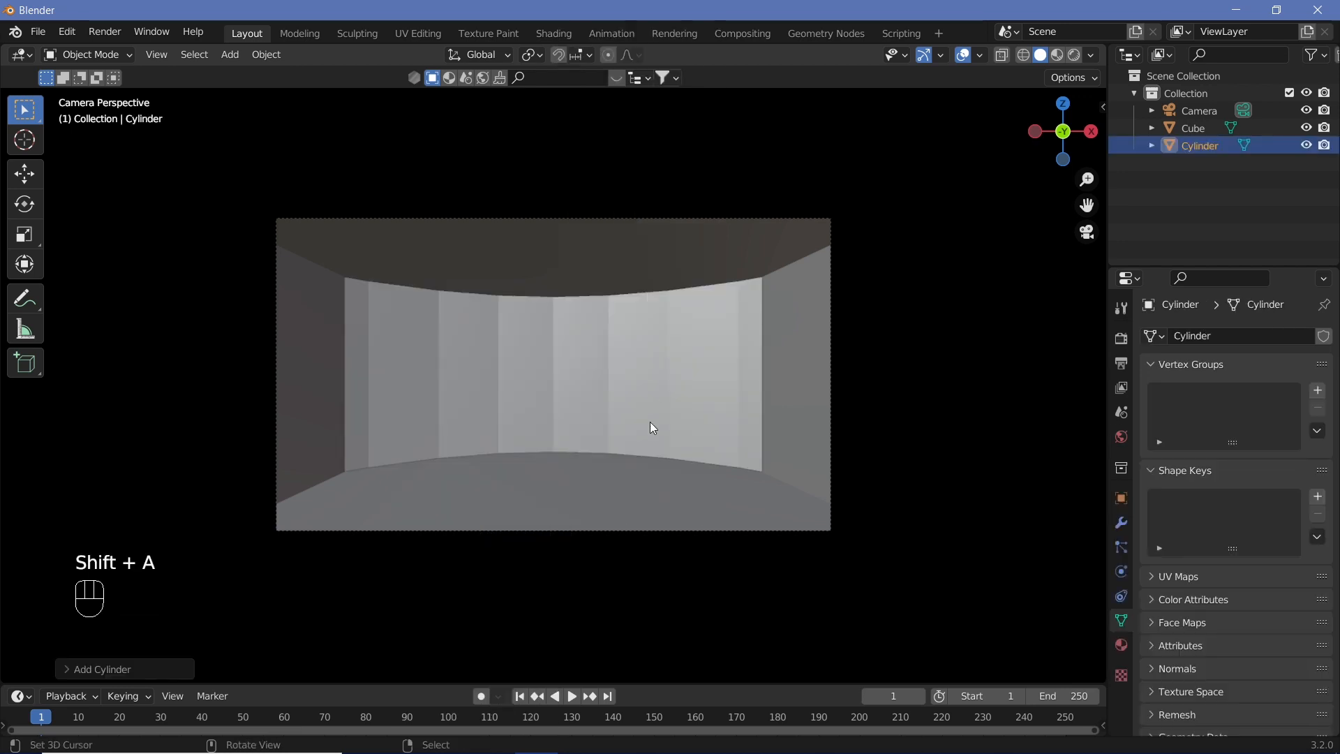
# Step: Move the cylinder forward along the Y axis, deeper into the corridor in front of the camera
pyautogui.press('g')
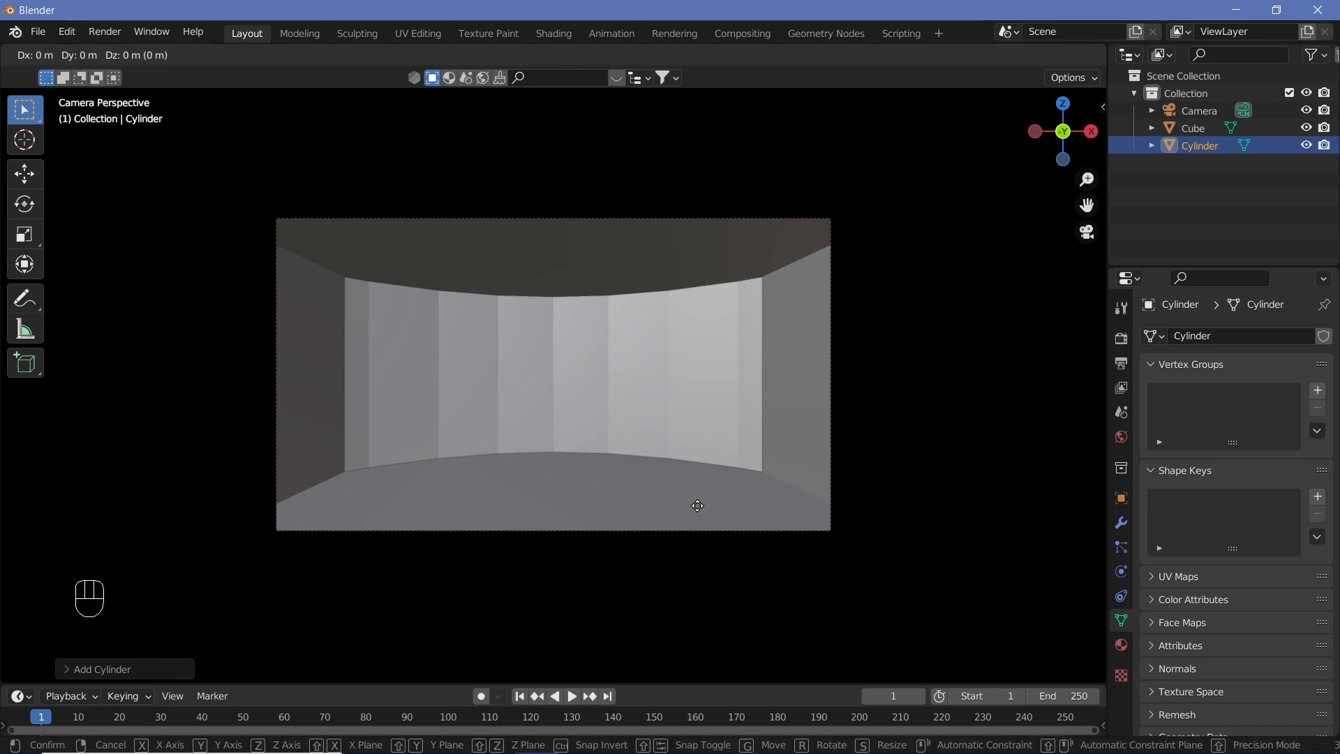
pyautogui.press('y')
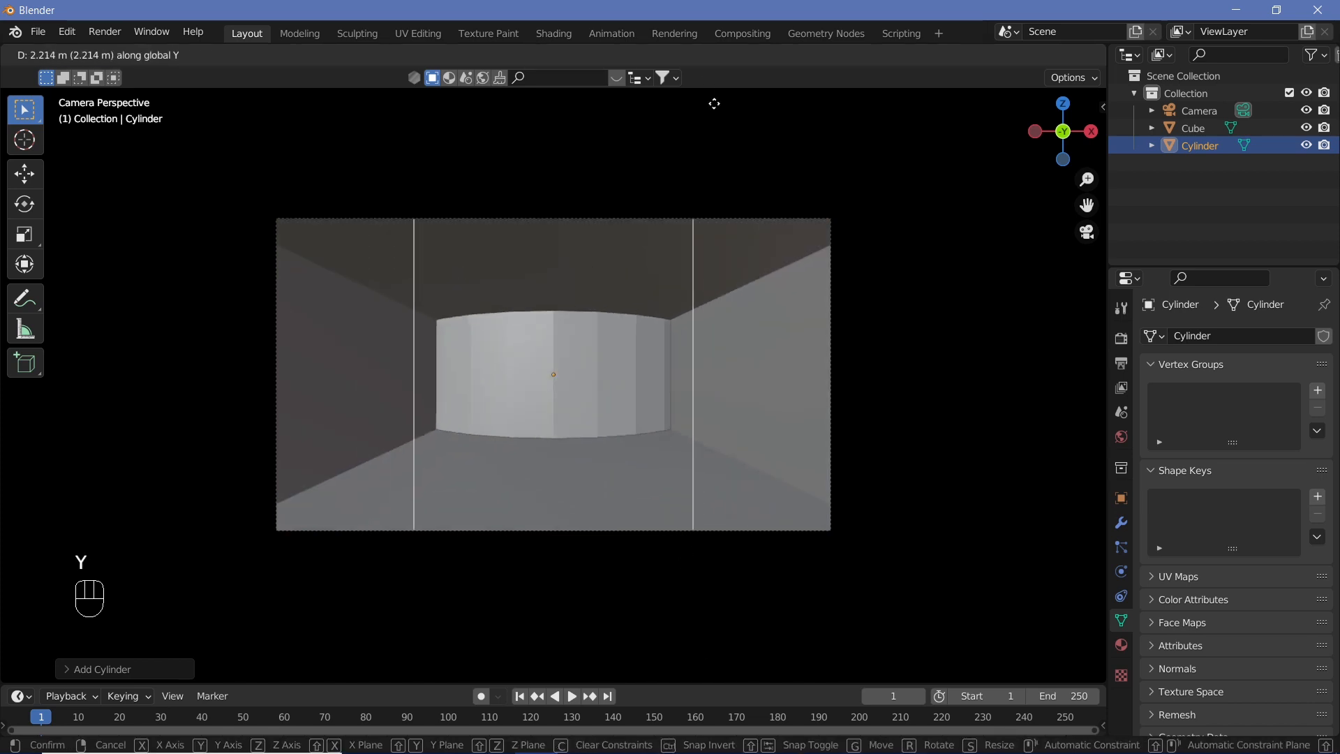
pyautogui.click(717, 163)
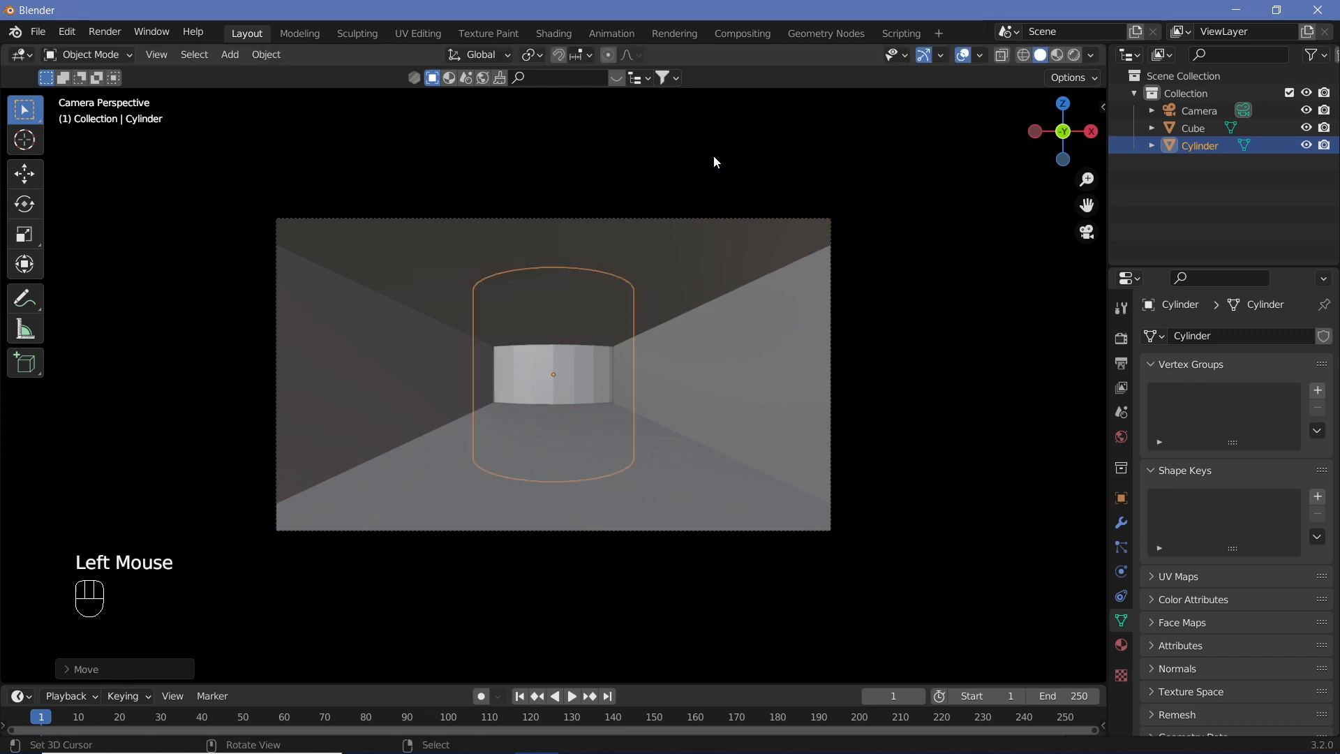
# Step: Scale the cylinder uniformly by 0.02 and stretch it by 20 along Z to make a thin pipe
pyautogui.write('s0.')
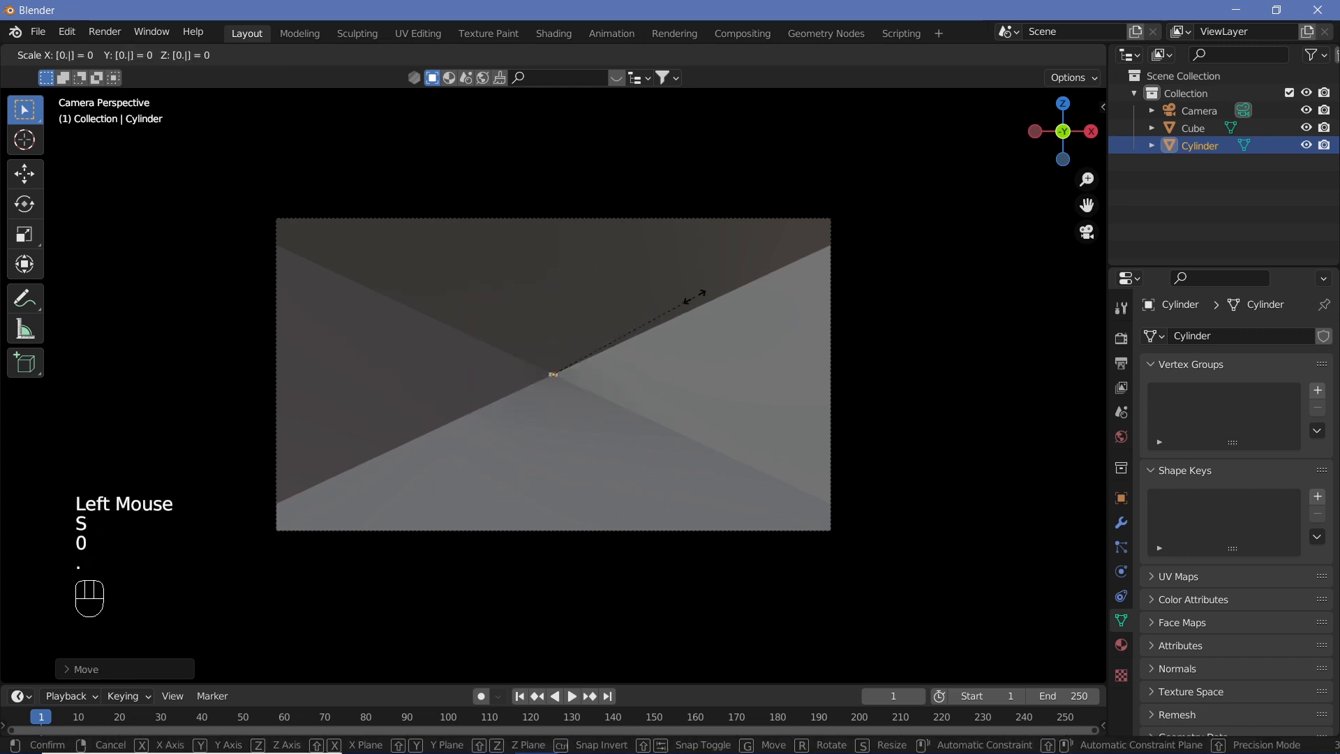
pyautogui.write('02')
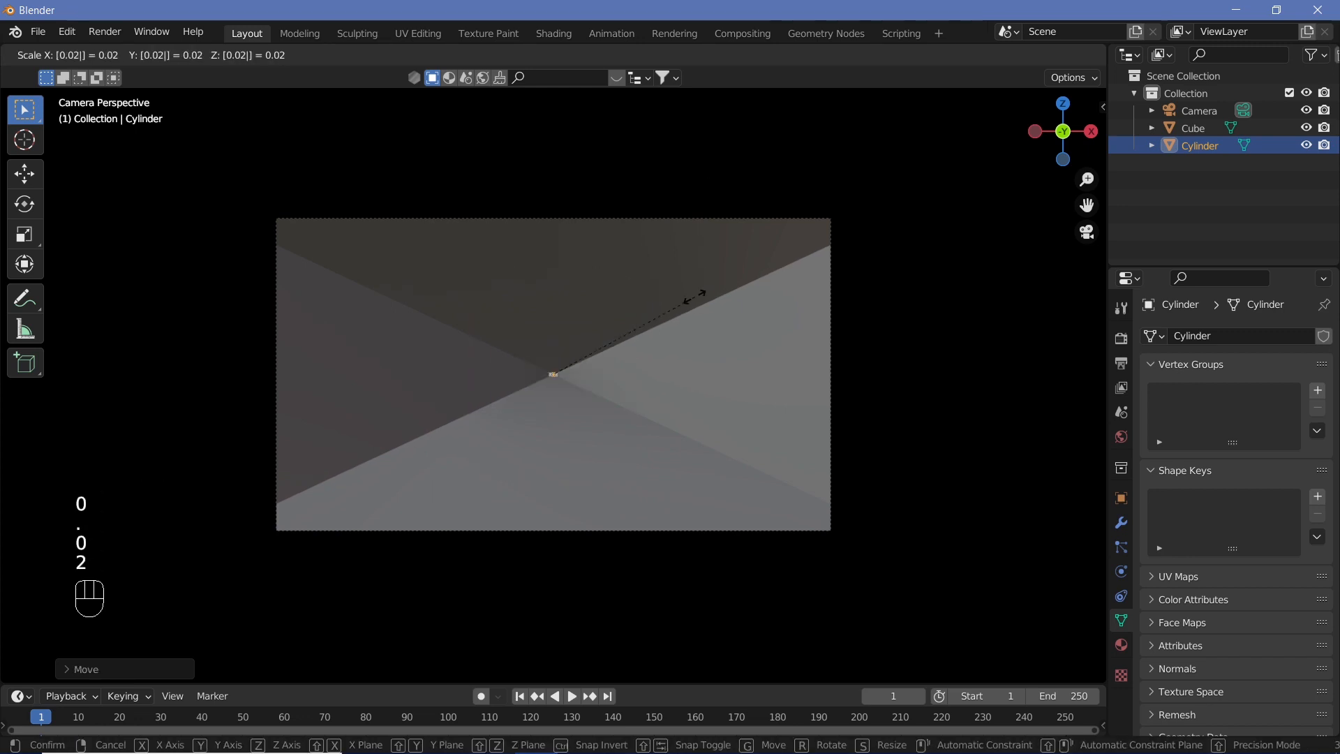
pyautogui.press('Return')
pyautogui.press('s')
pyautogui.write('z')
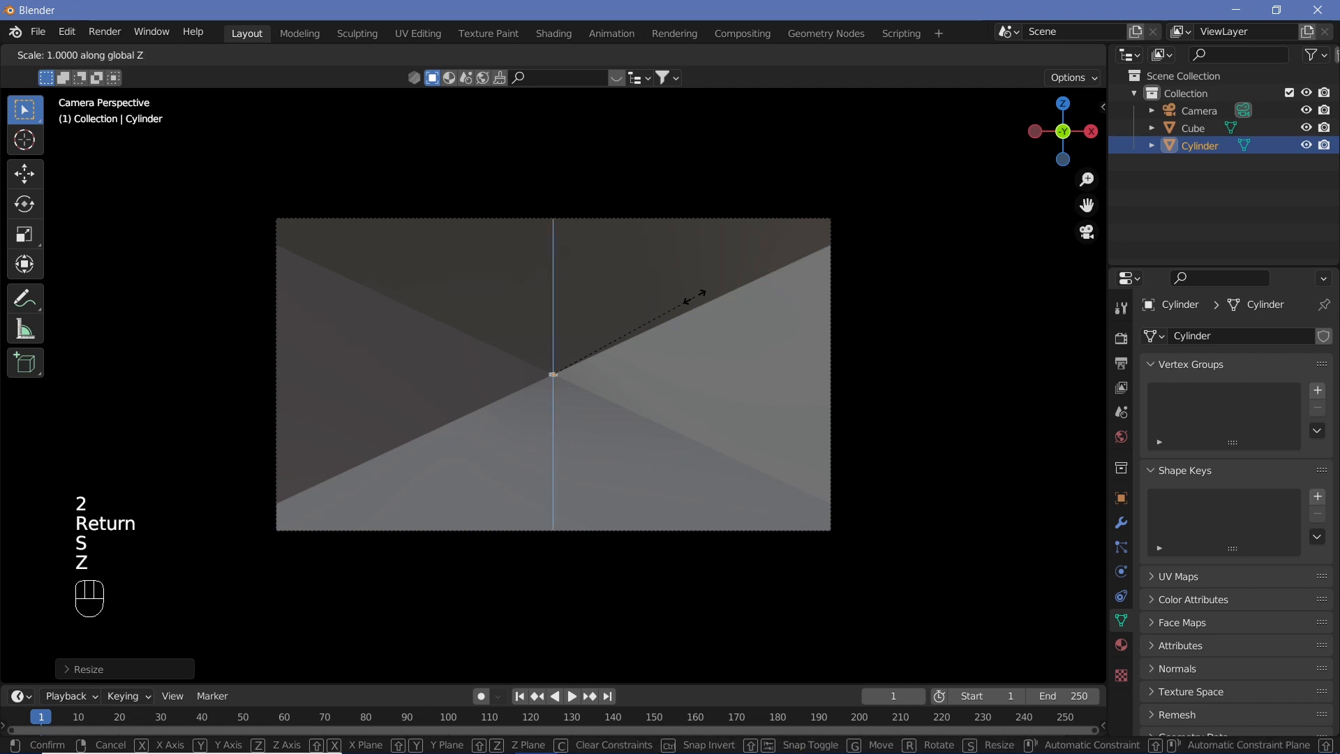
pyautogui.write('20')
pyautogui.press('Return')
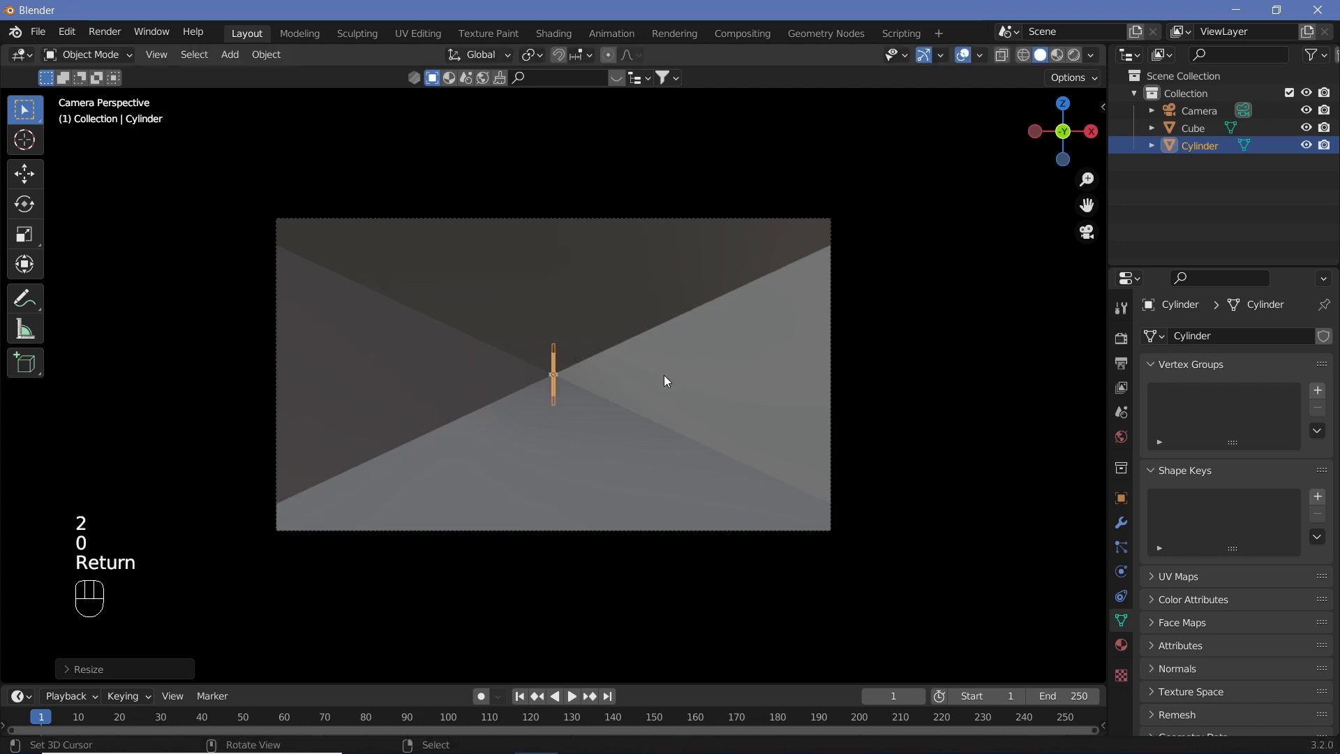
# Step: Move the thin cylinder back along the Y axis, closer to the camera
pyautogui.press('g')
pyautogui.press('y')
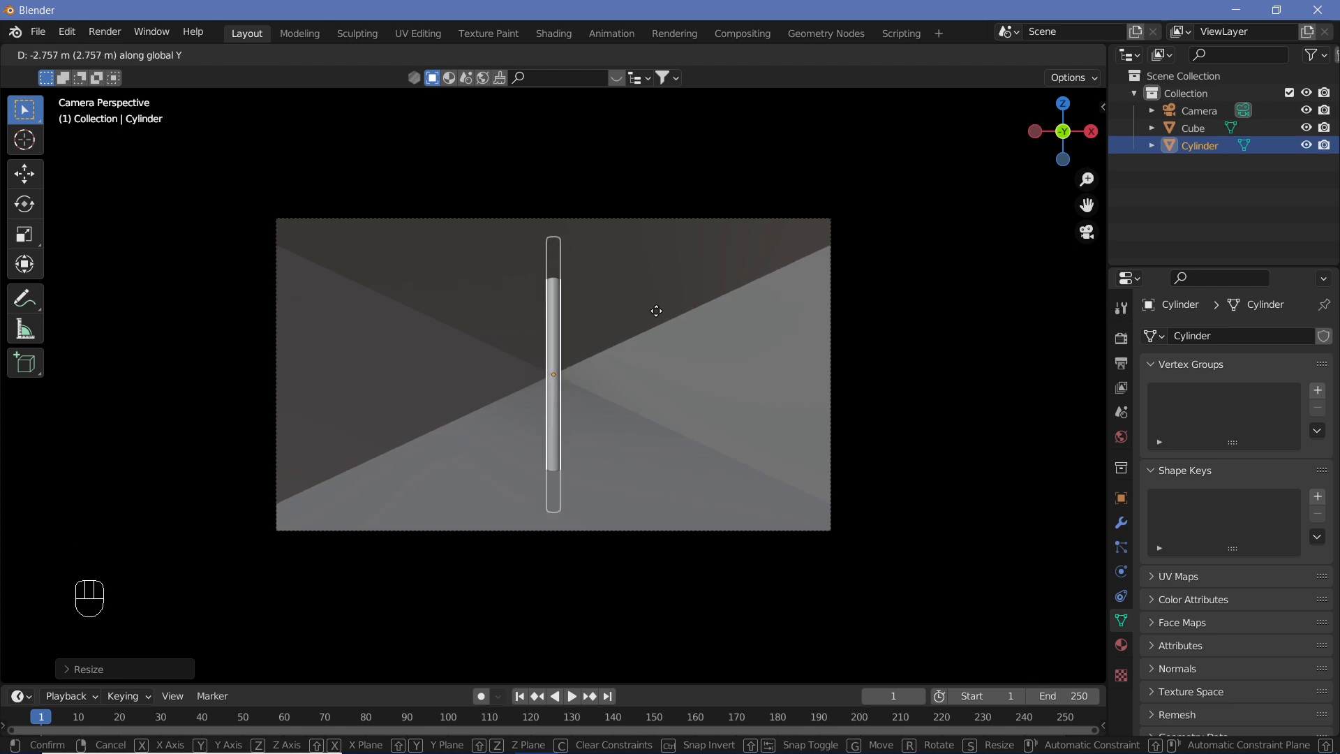
pyautogui.keyDown('shift'); pyautogui.click(679, 439); pyautogui.keyUp('shift')
# Step: Rotate the thin cylinder by -45° around the global Y axis
pyautogui.press('r')
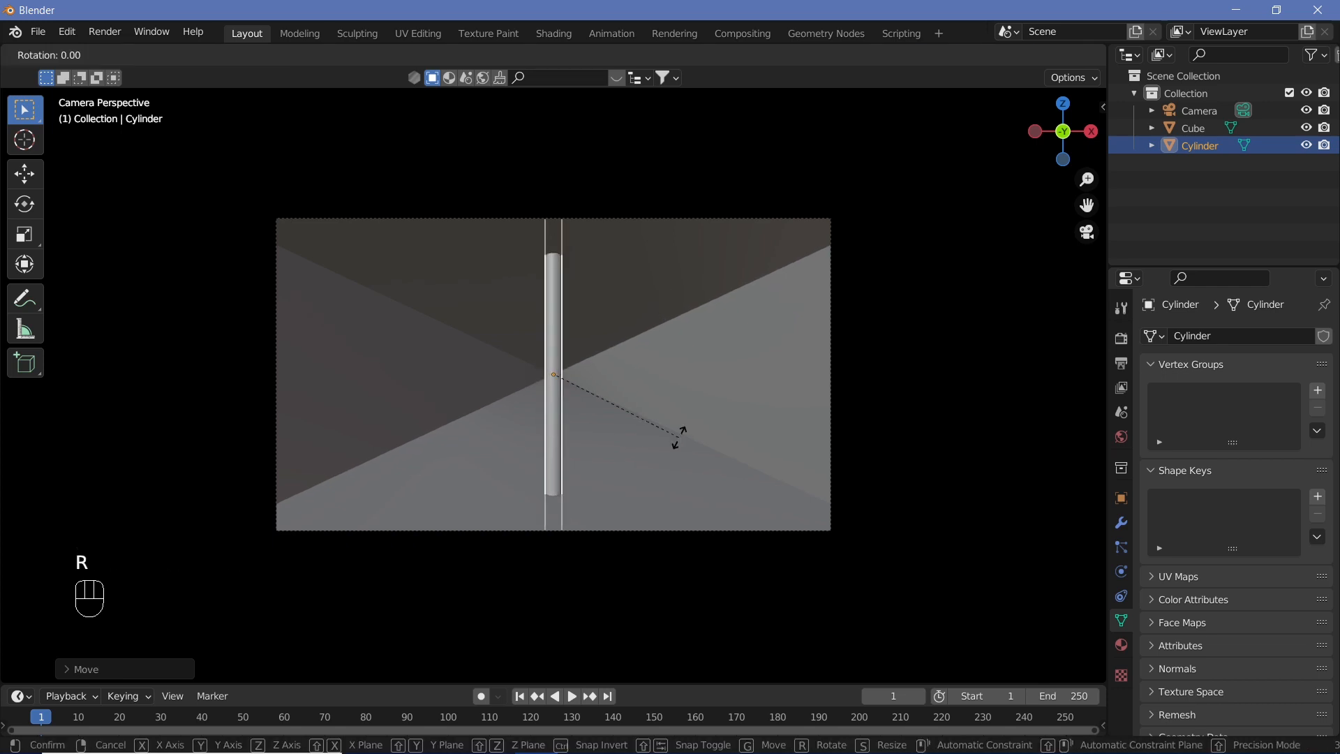
pyautogui.write('y-45')
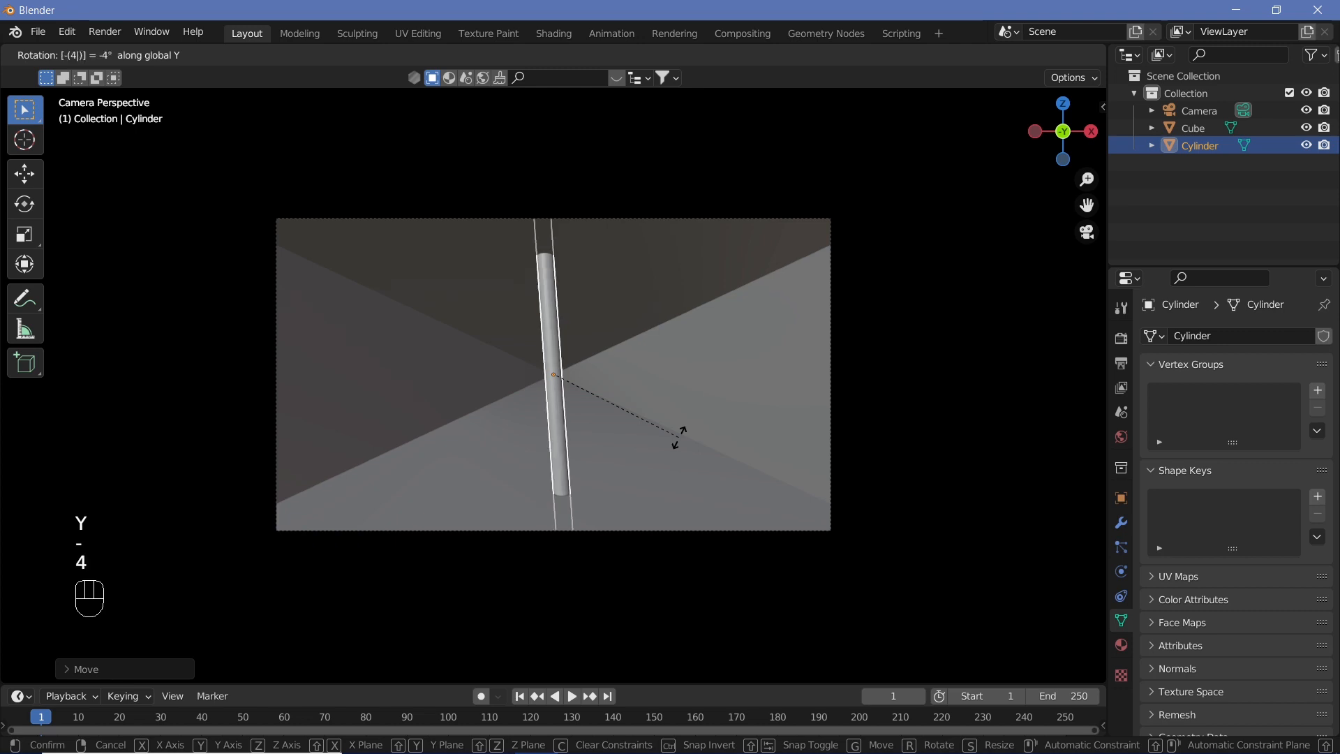
pyautogui.press('Return')
# Step: Move the tilted cylinder about -0.33 m along the global X axis, toward the corridor's side wall
pyautogui.press('g')
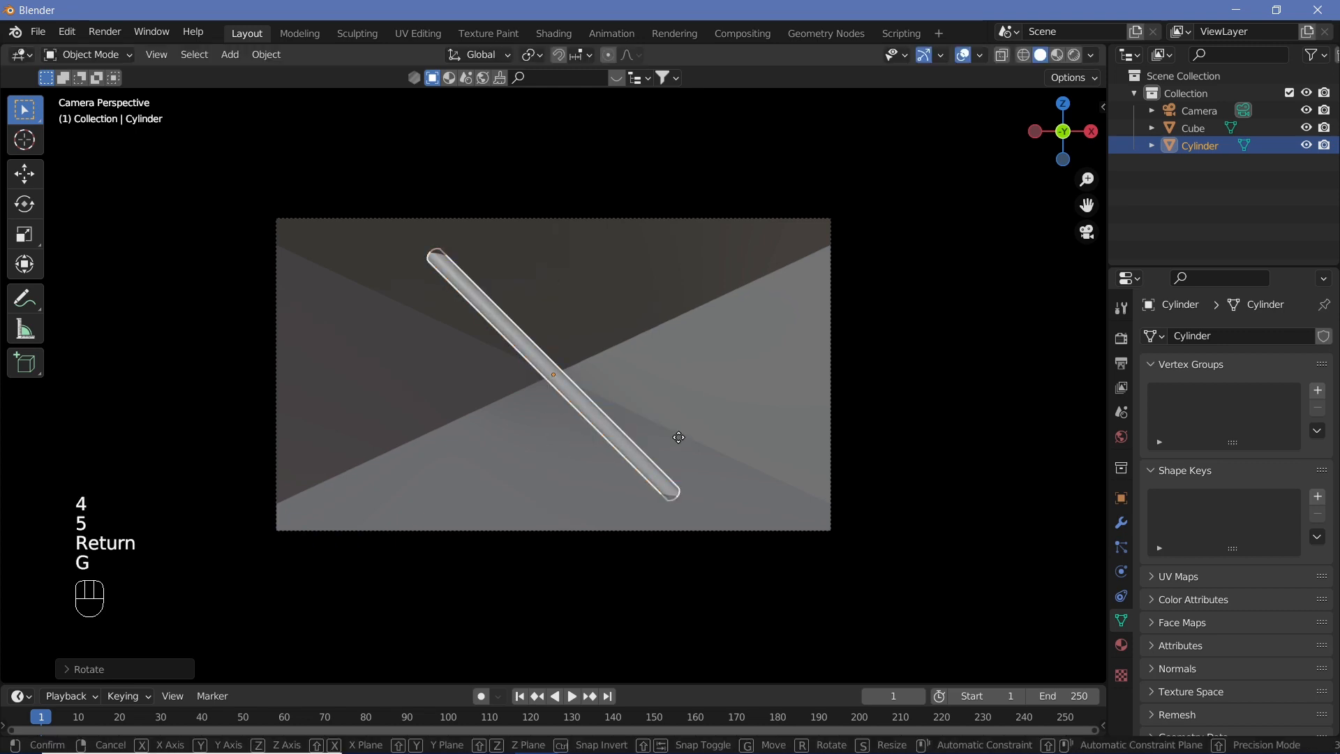
pyautogui.press('x')
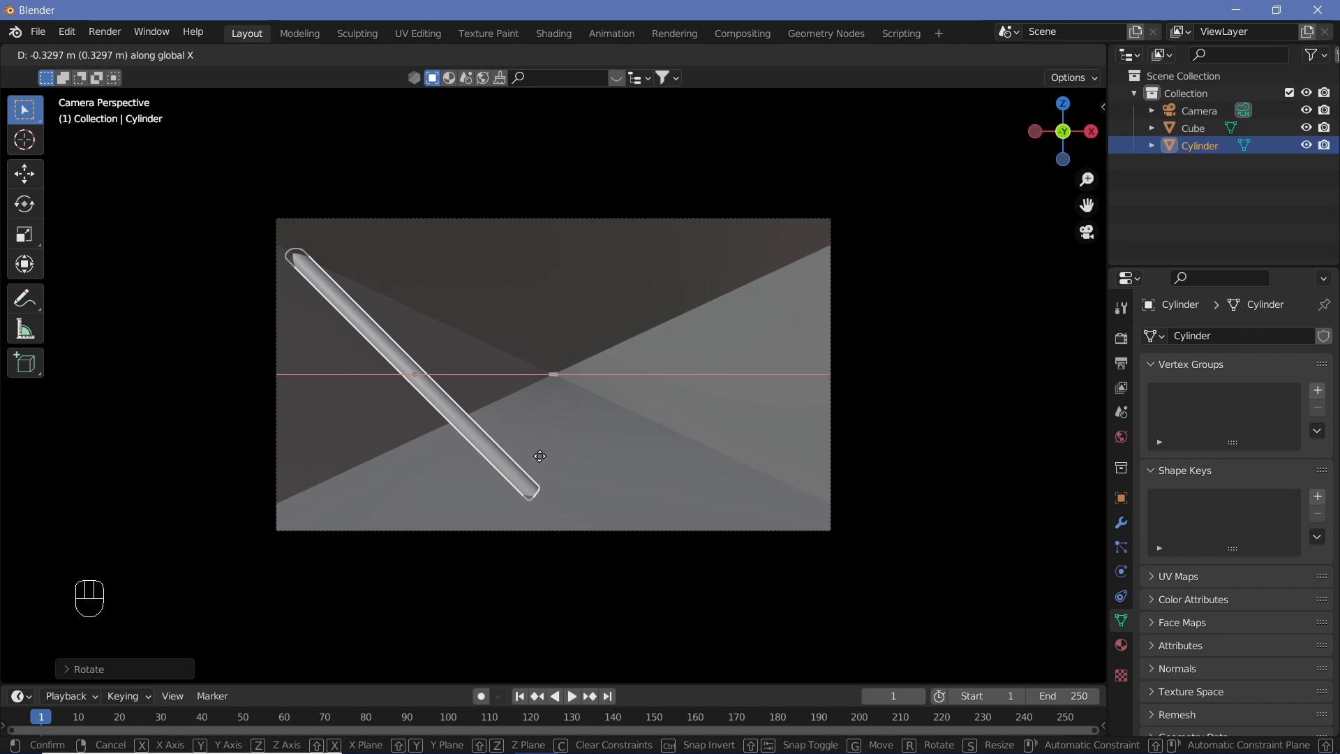
pyautogui.press('shift')
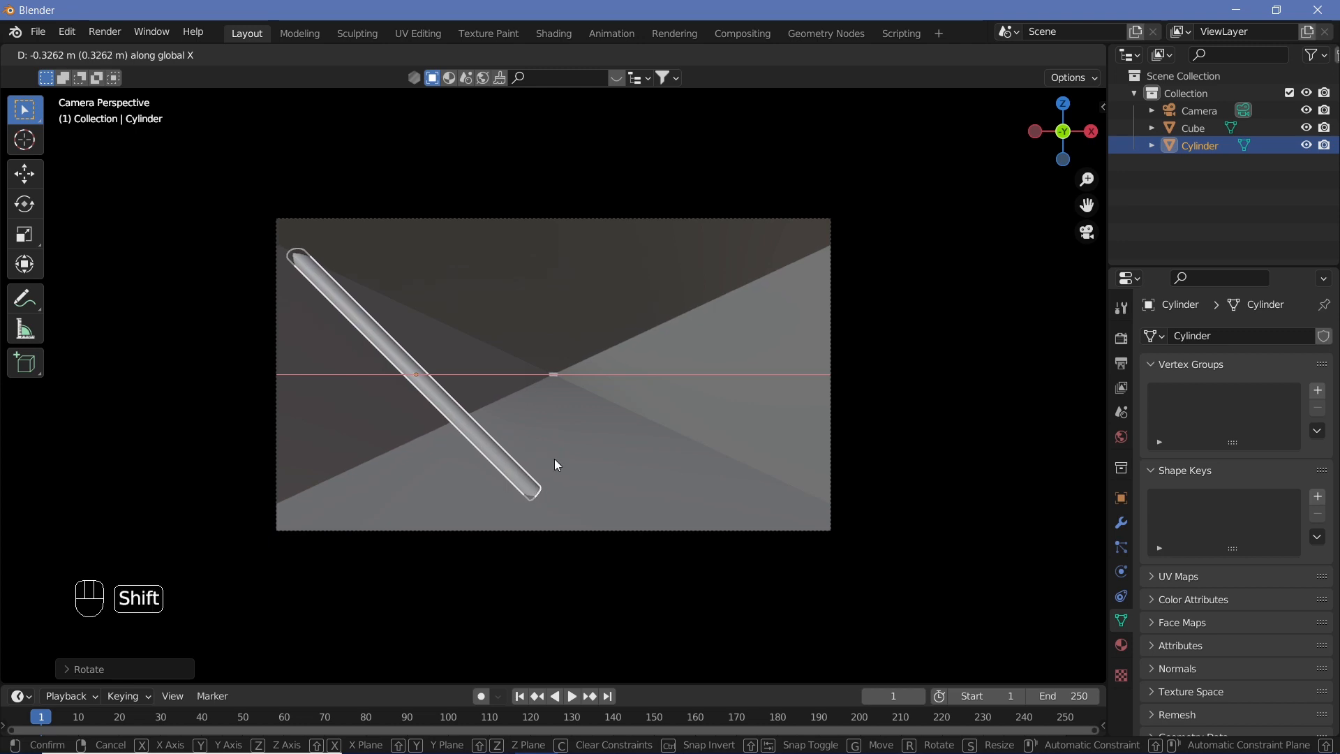
pyautogui.keyDown('shift'); pyautogui.click(556, 461); pyautogui.keyUp('shift')
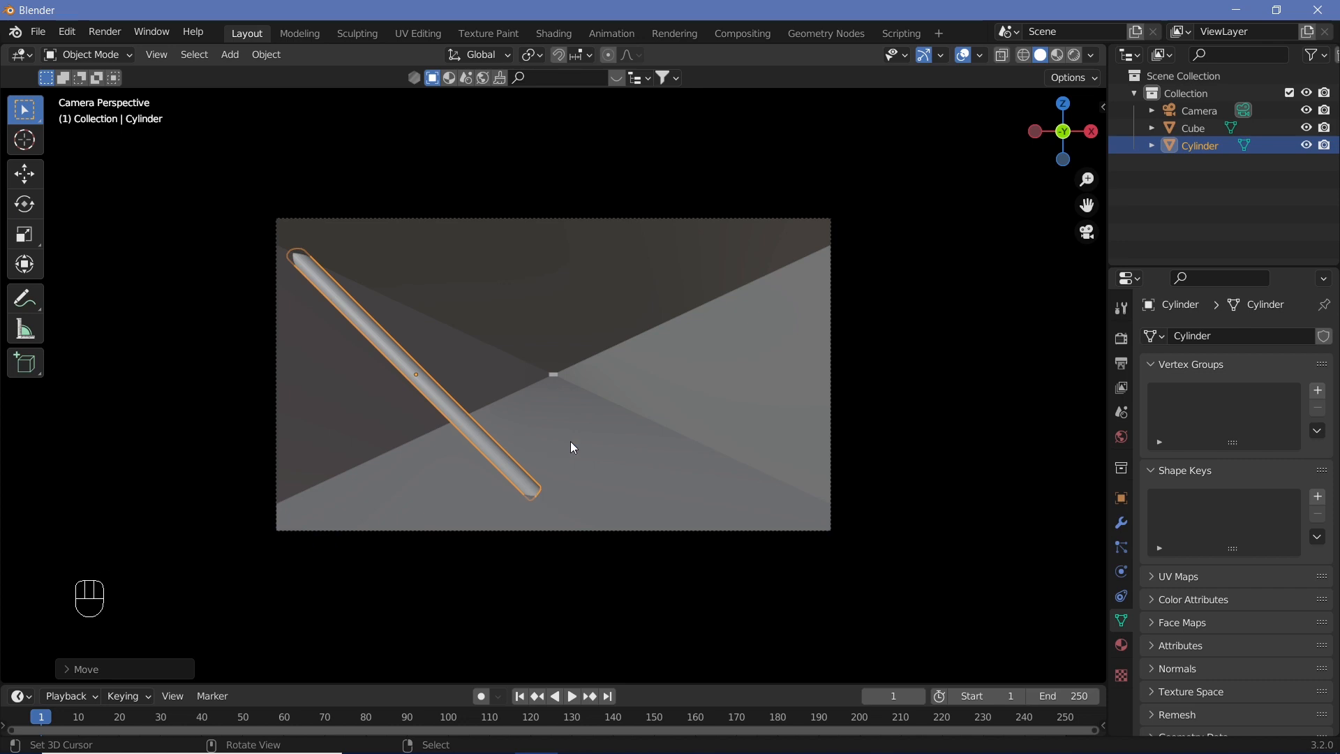
# Step: Switch the transform orientation to Local and lengthen the cylinder slightly along its local Z axis, past the corridor surfaces
pyautogui.click(481, 56)
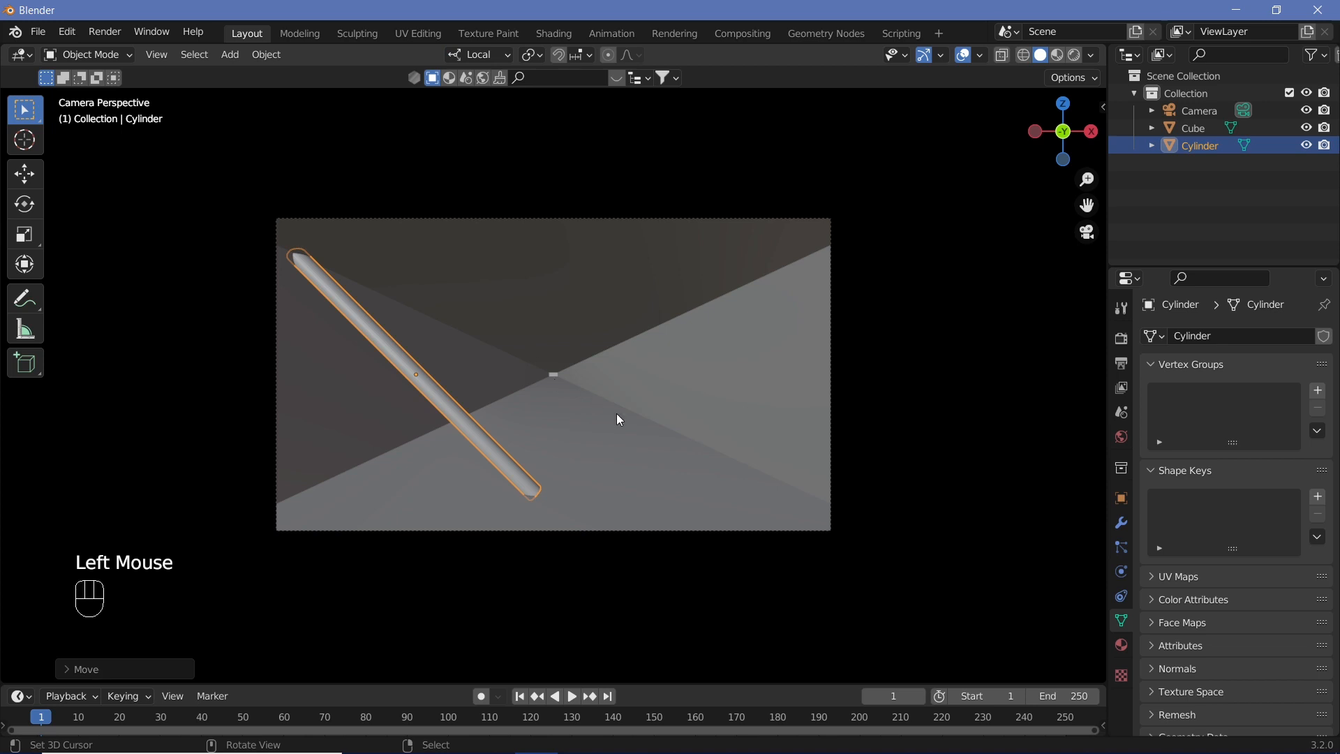
pyautogui.press('s')
pyautogui.press('z')
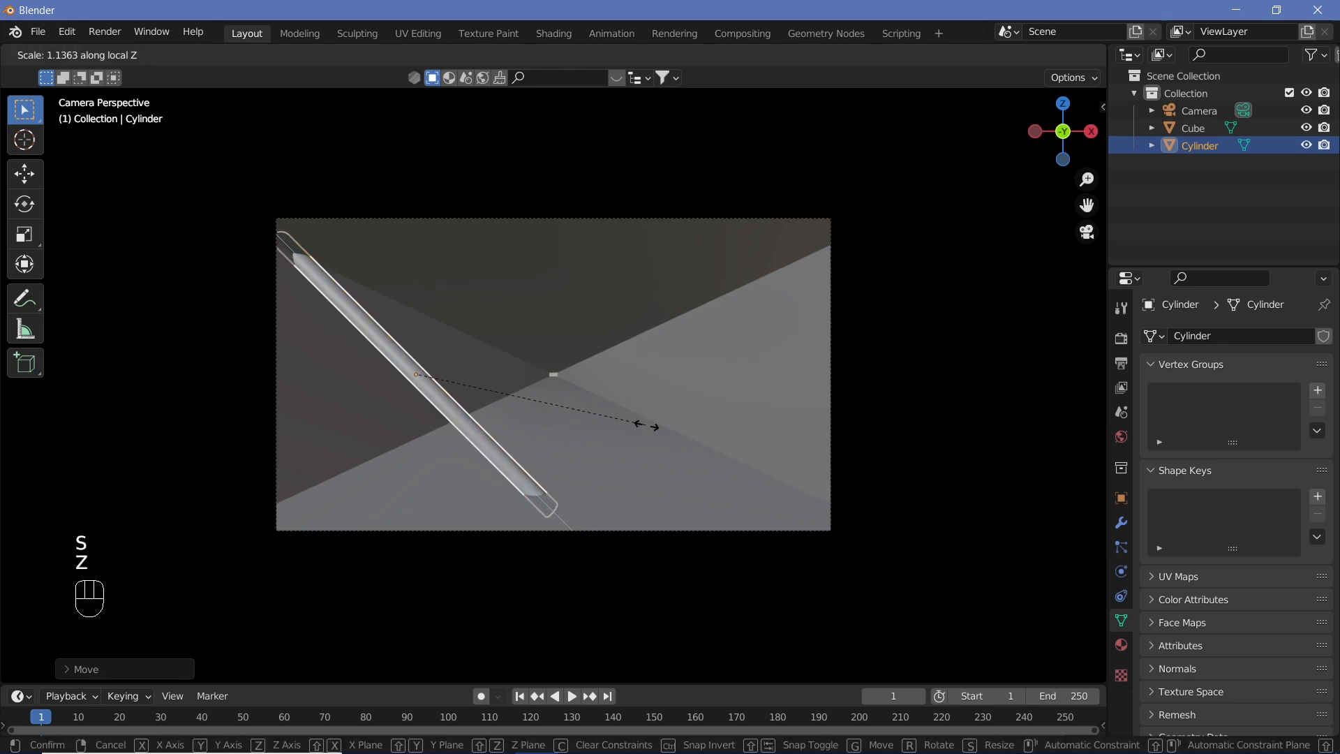
pyautogui.click(654, 435)
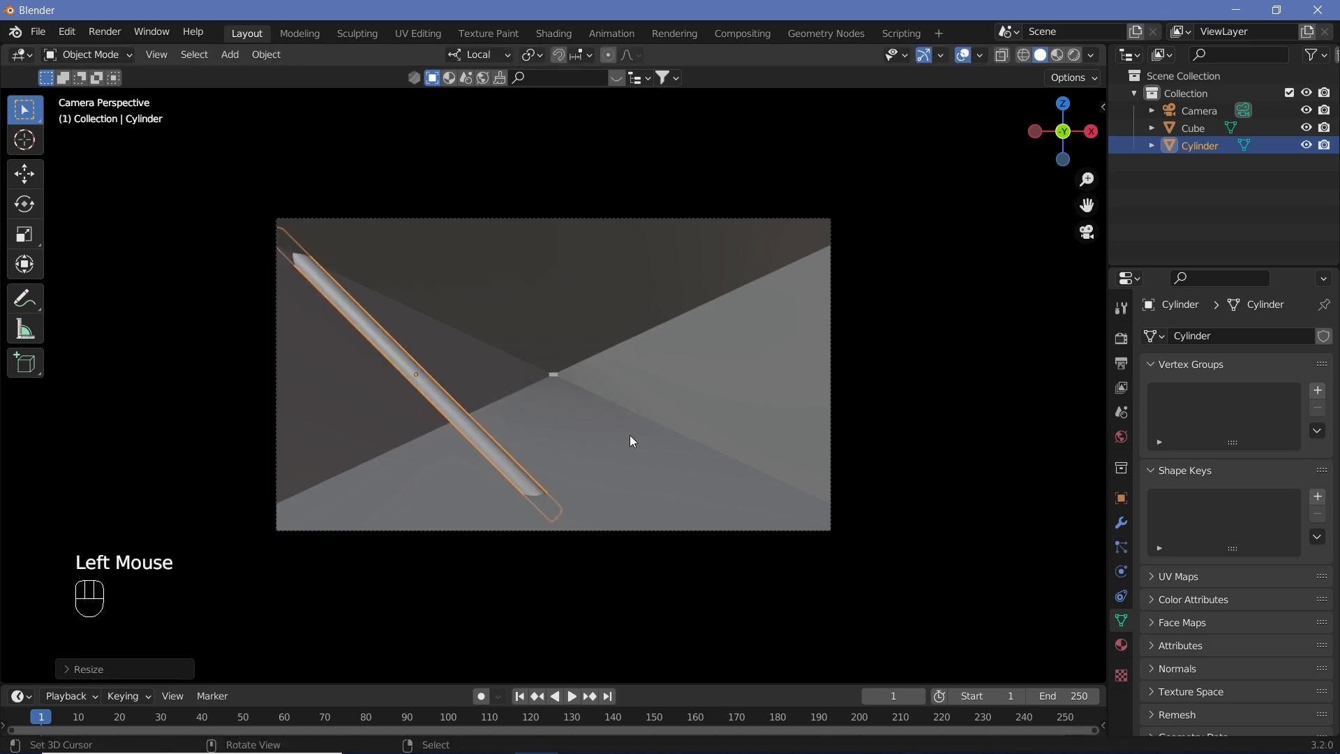
# Step: Make the cylinder thinner by scaling it down with its local Z axis locked
pyautogui.press('s')
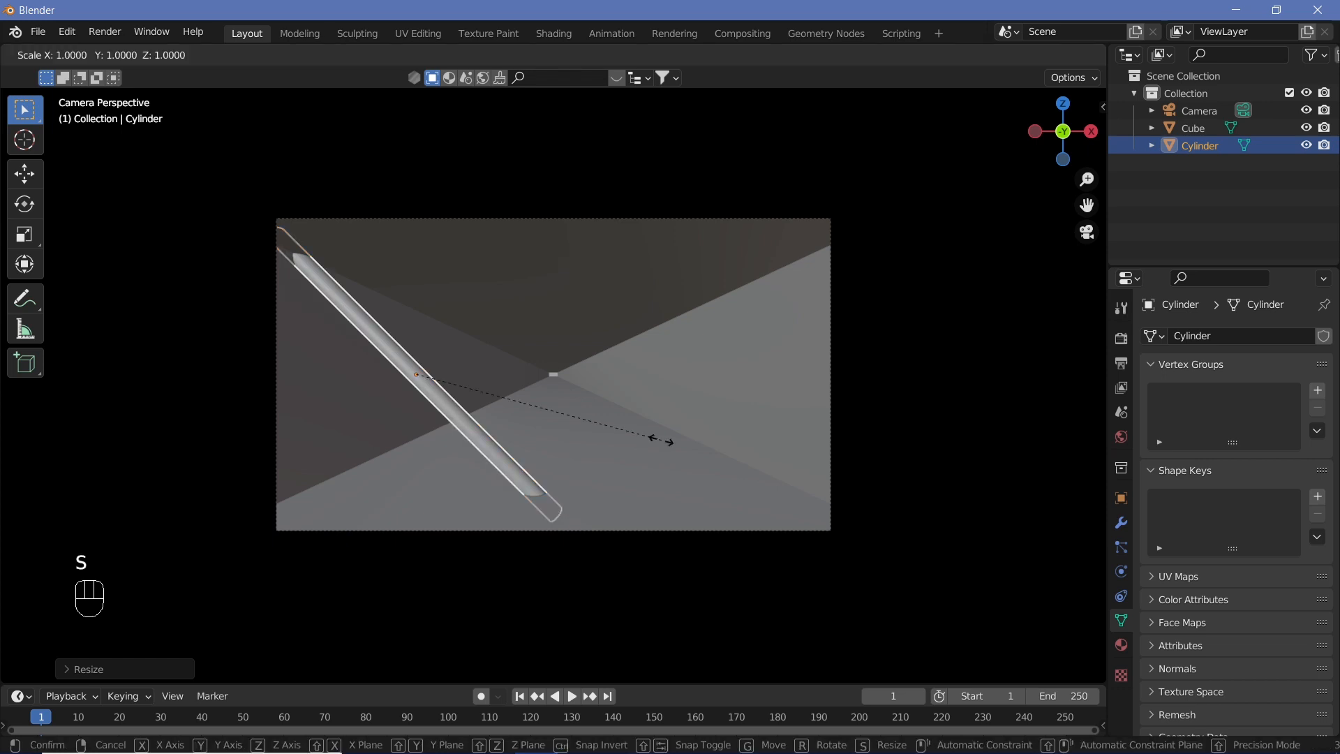
pyautogui.press('shift')
pyautogui.hotkey('shift', 'z')
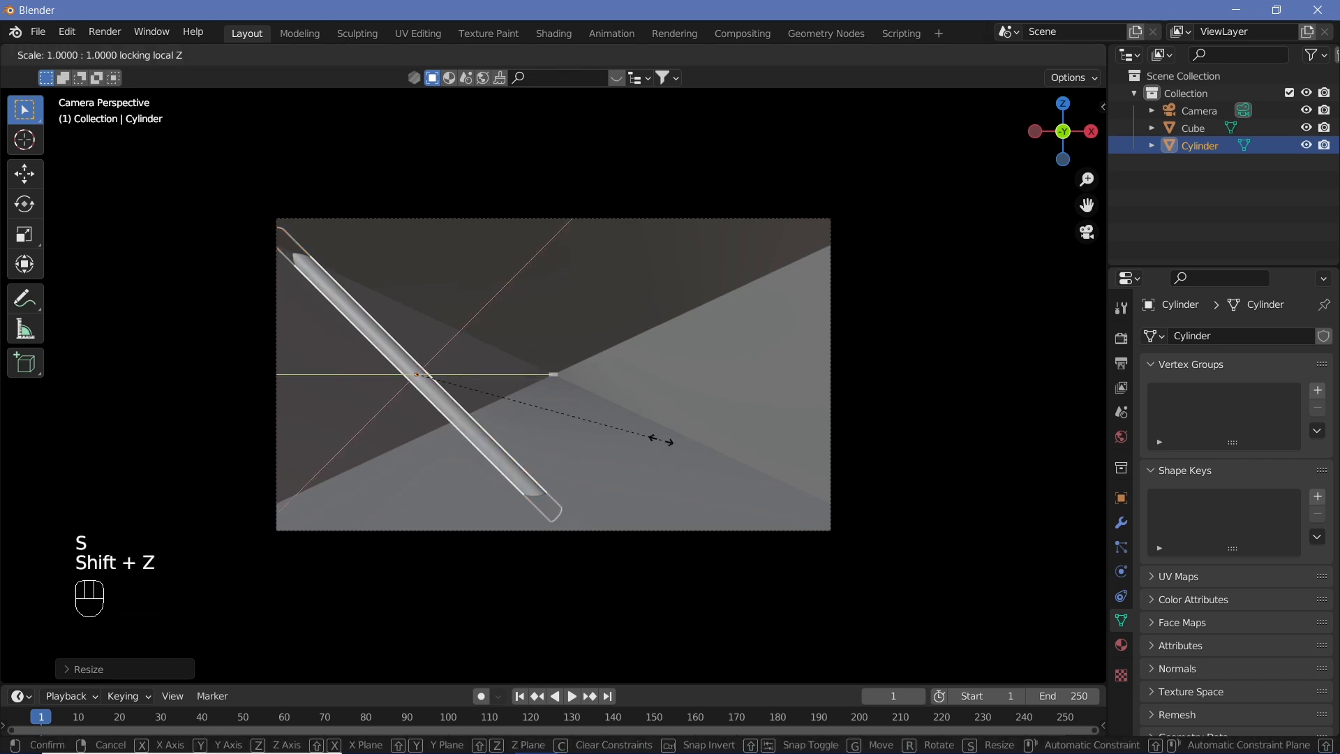
pyautogui.click(517, 422)
# Step: Return the transform orientation to Global and fine-tune the cylinder's position slightly along the X axis
pyautogui.click(466, 55)
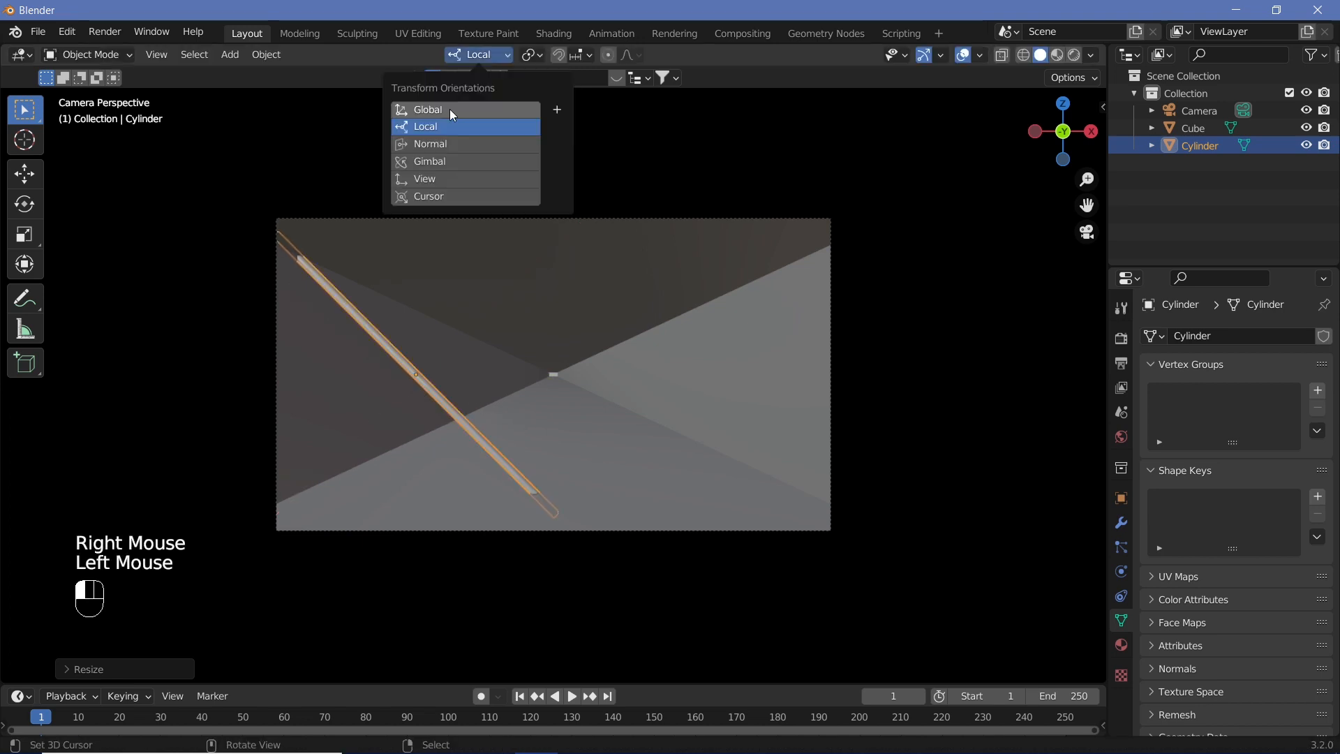
pyautogui.click(449, 109)
pyautogui.press('g')
pyautogui.press('x')
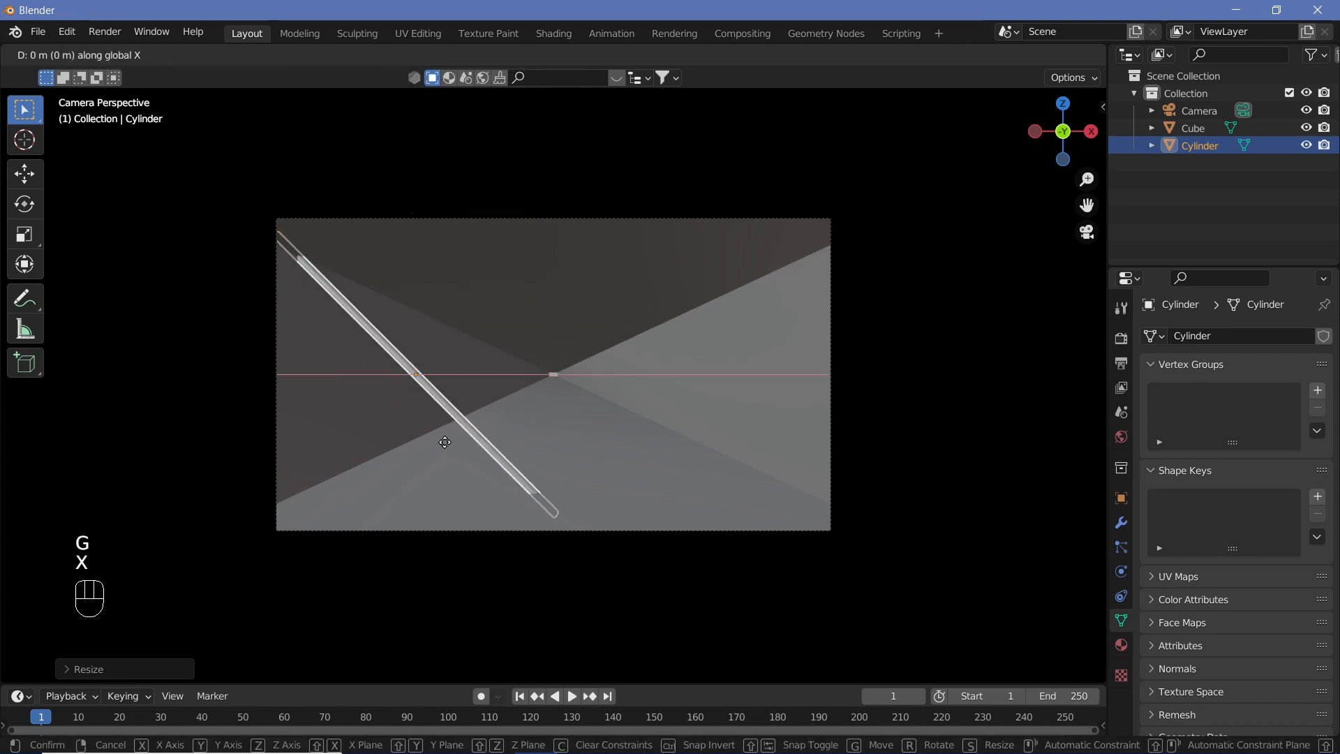
pyautogui.keyDown('shift'); pyautogui.click(444, 441); pyautogui.keyUp('shift')
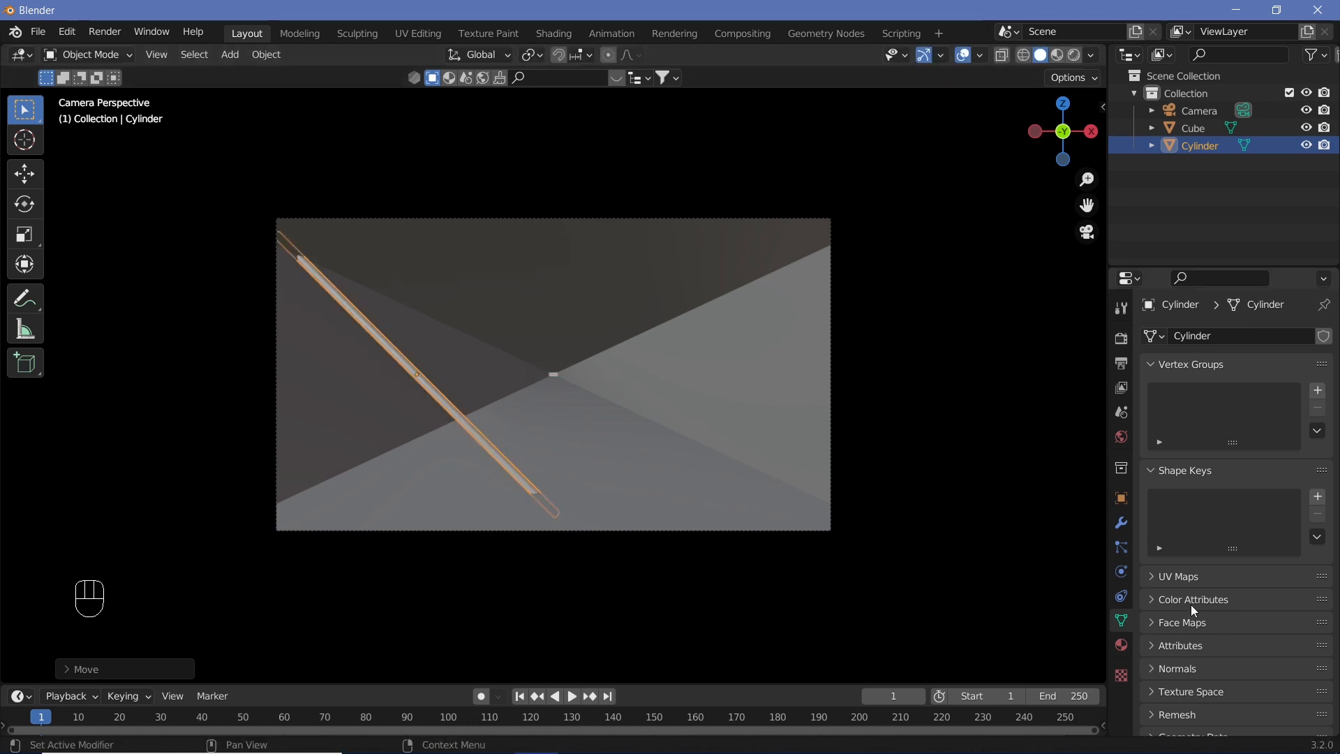
# Step: Add an Array modifier to the cylinder with a relative offset of 0 in X and 30 in Y
pyautogui.click(1121, 523)
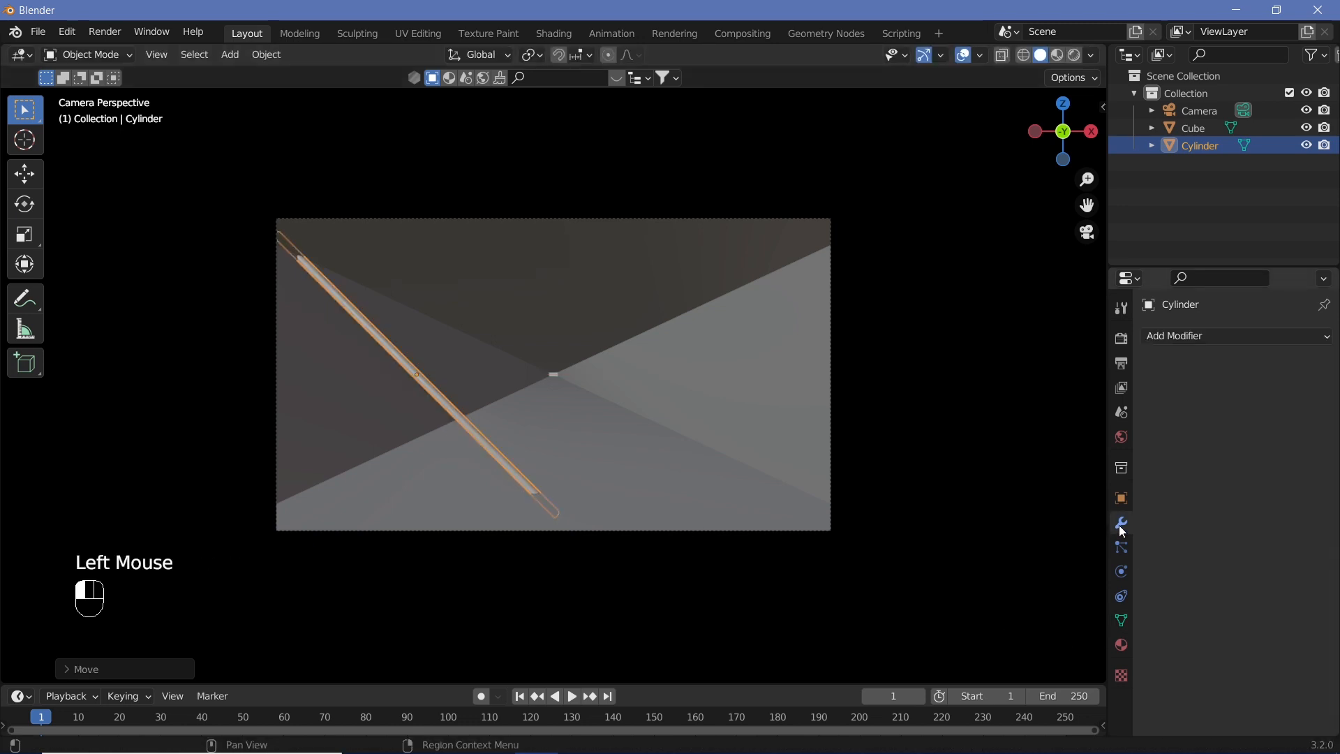
pyautogui.click(1213, 335)
pyautogui.click(1032, 383)
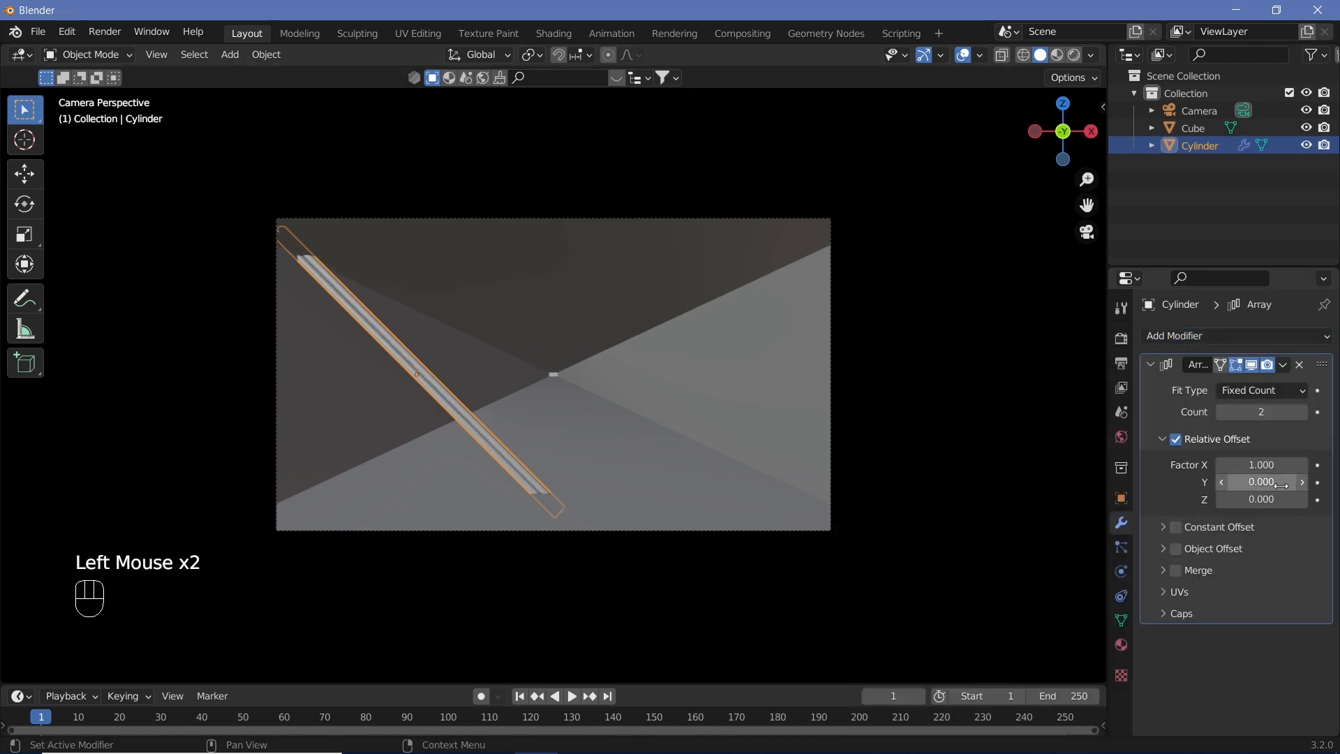
pyautogui.click(1264, 466)
pyautogui.write('0')
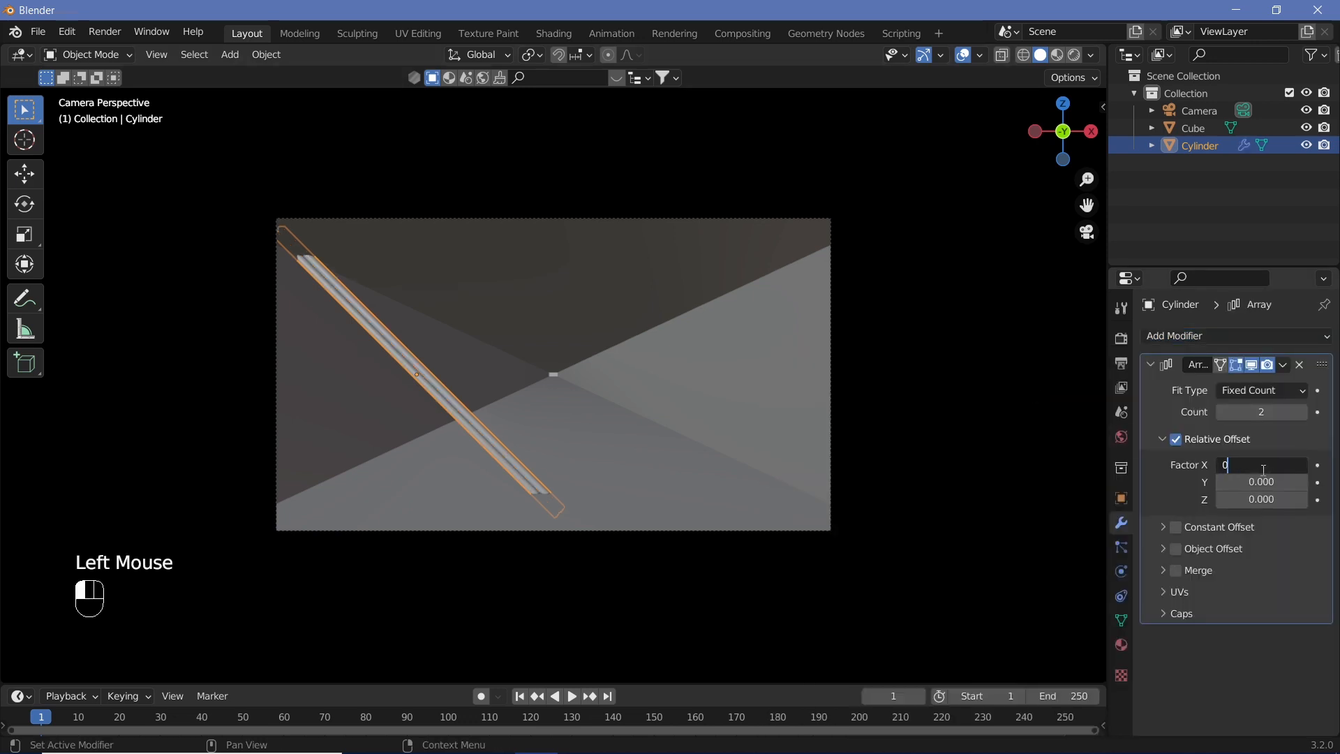
pyautogui.press('Return')
pyautogui.click(1265, 482)
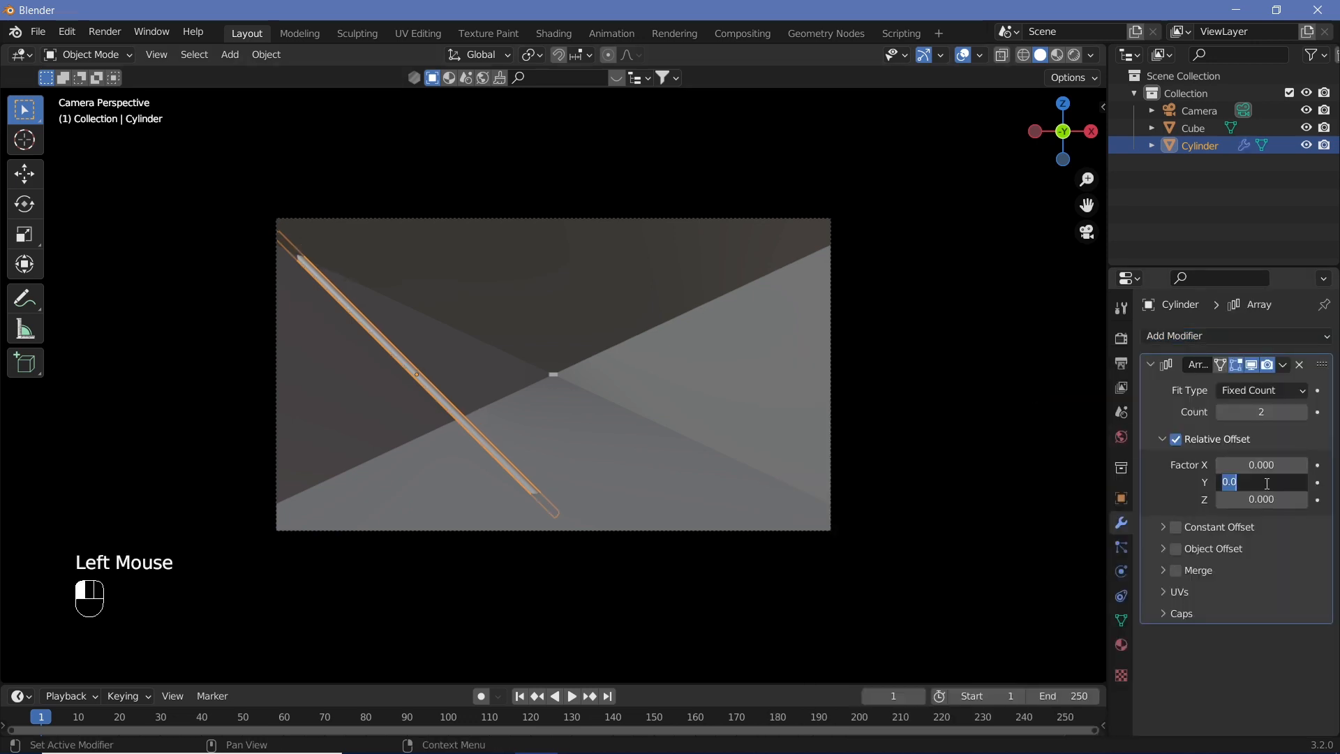
pyautogui.write('30')
pyautogui.press('Return')
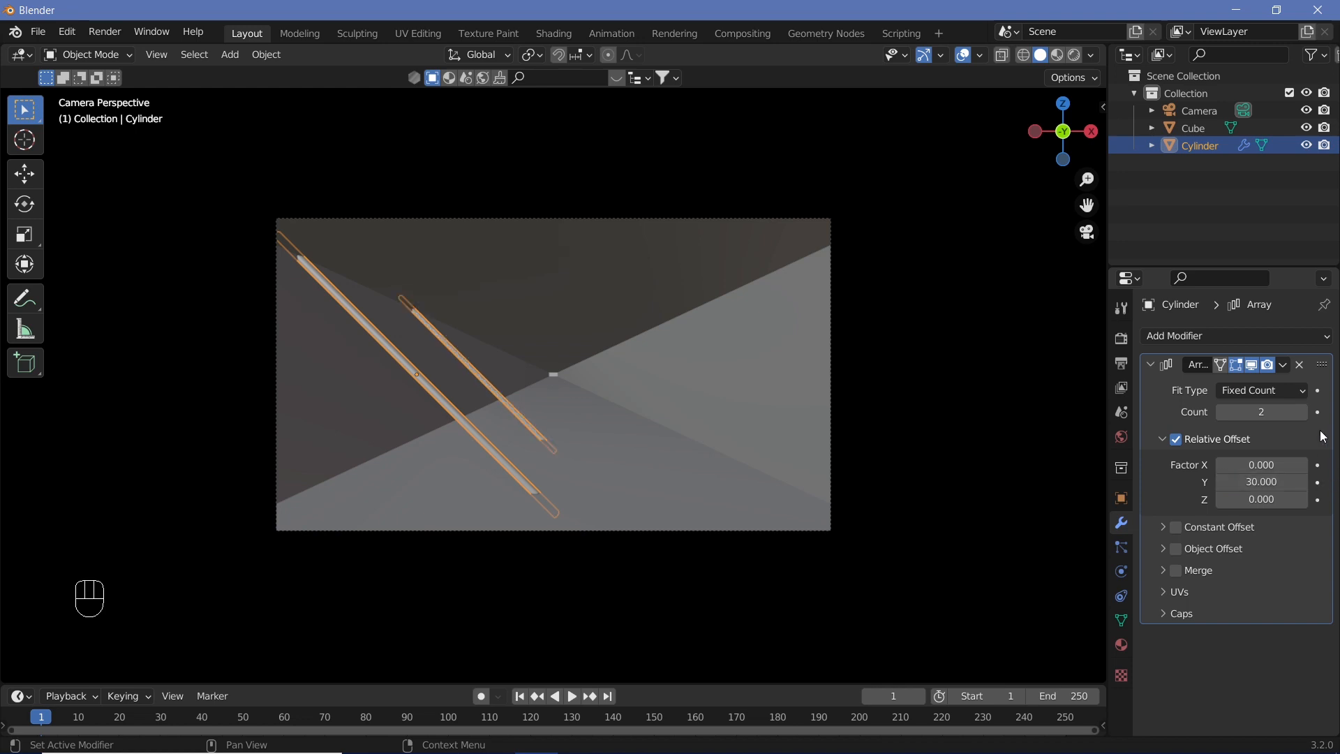
# Step: Set the array count to 30 so the tilted cylinders repeat down the corridor
pyautogui.click(1275, 418)
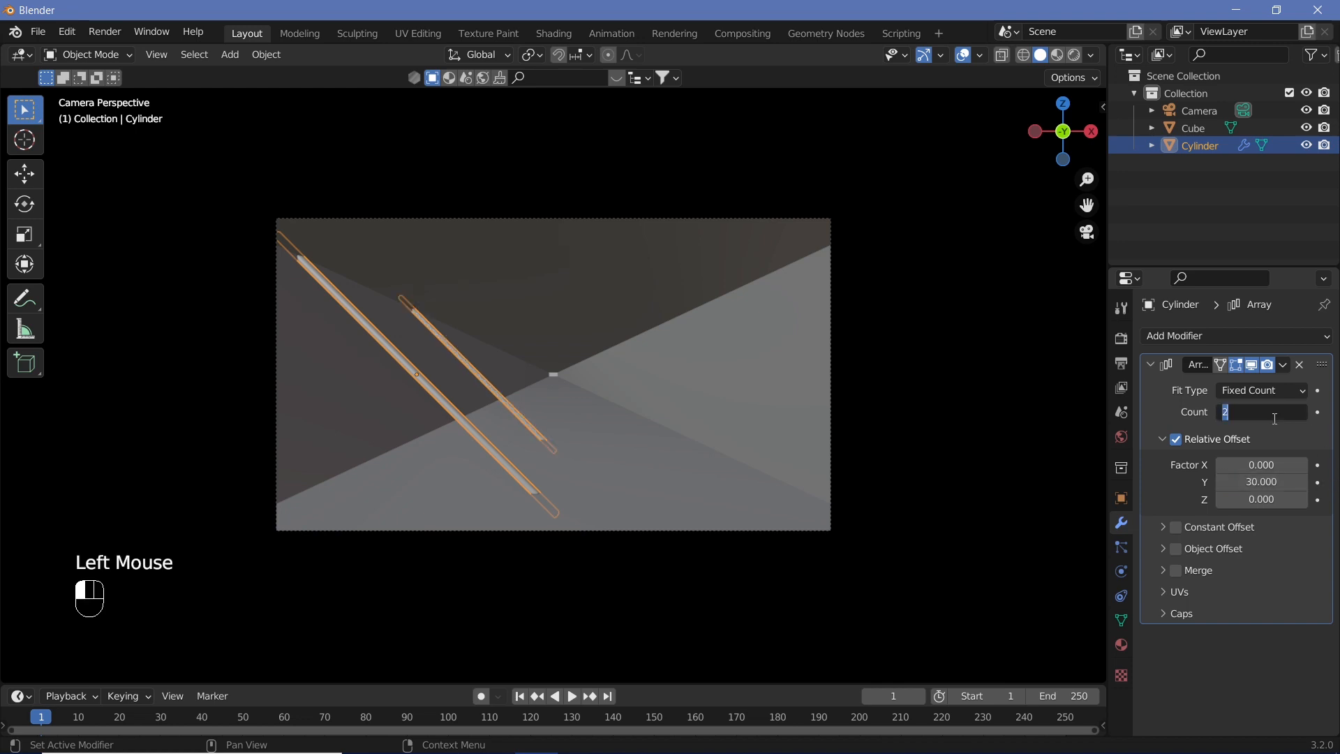
pyautogui.write('30')
pyautogui.press('Return')
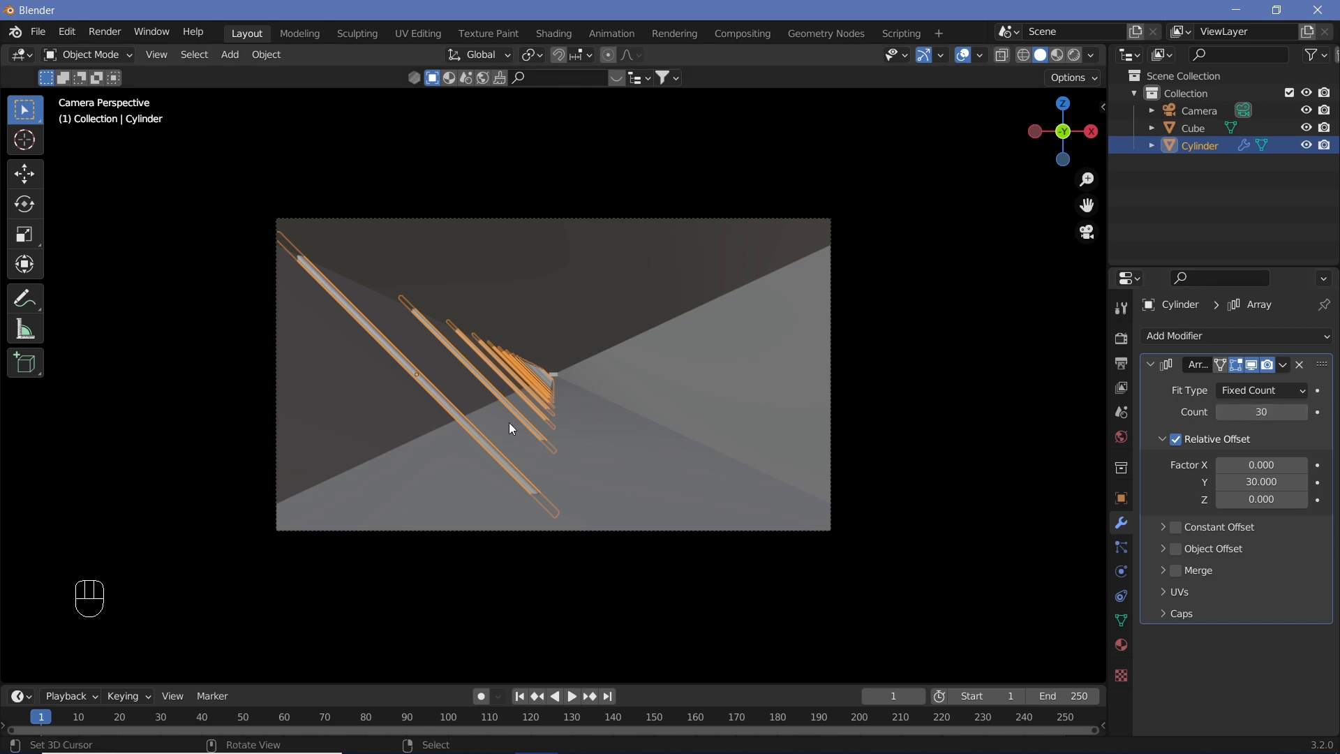
# Step: Duplicate the arrayed cylinder in place and rotate the copy 90° around the global Y axis
pyautogui.hotkey('shift', 'd')
pyautogui.press('Return')
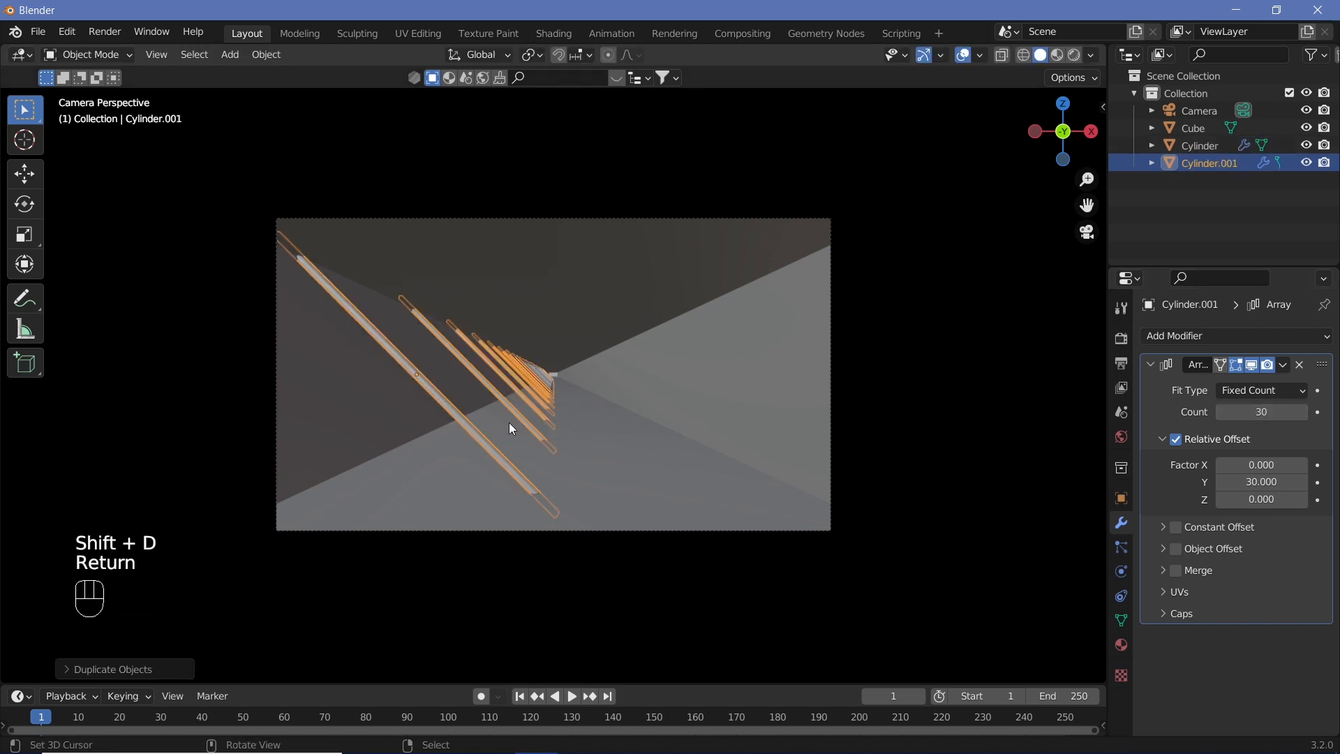
pyautogui.press('r')
pyautogui.write('y')
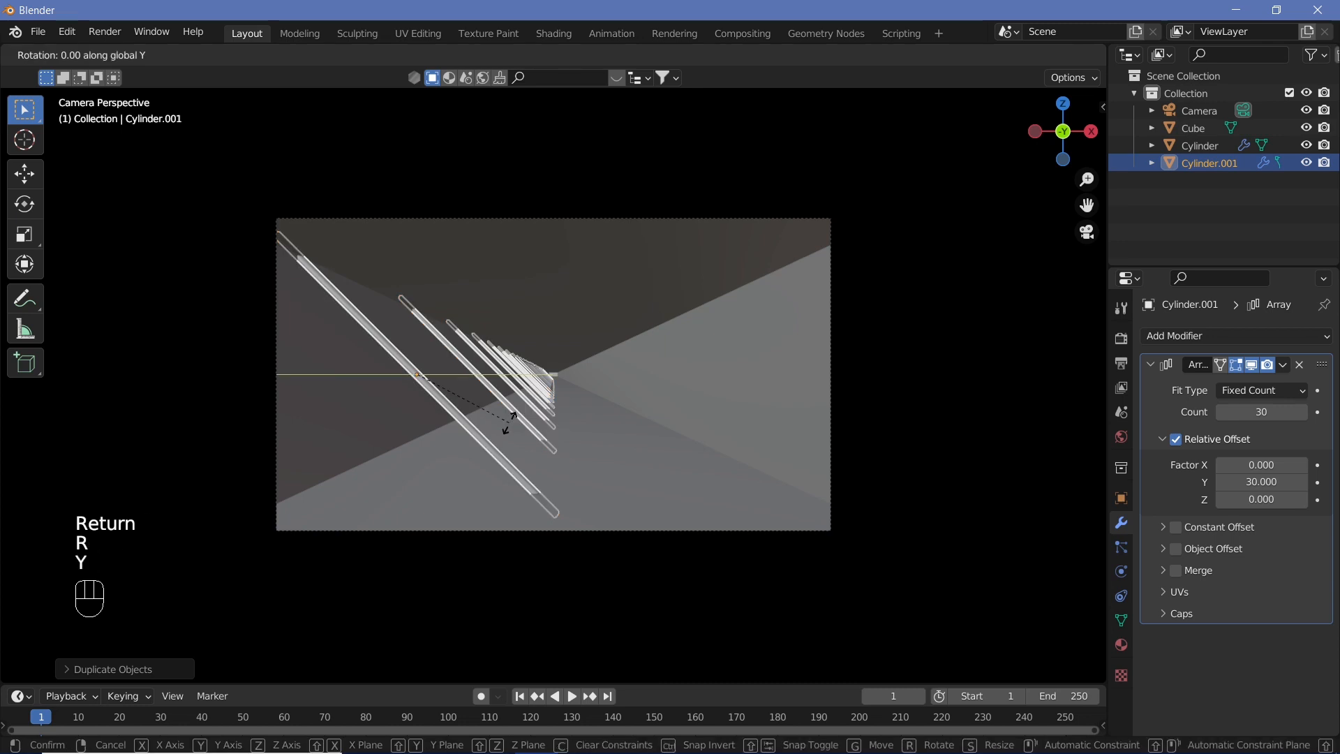
pyautogui.write('90')
pyautogui.press('Return')
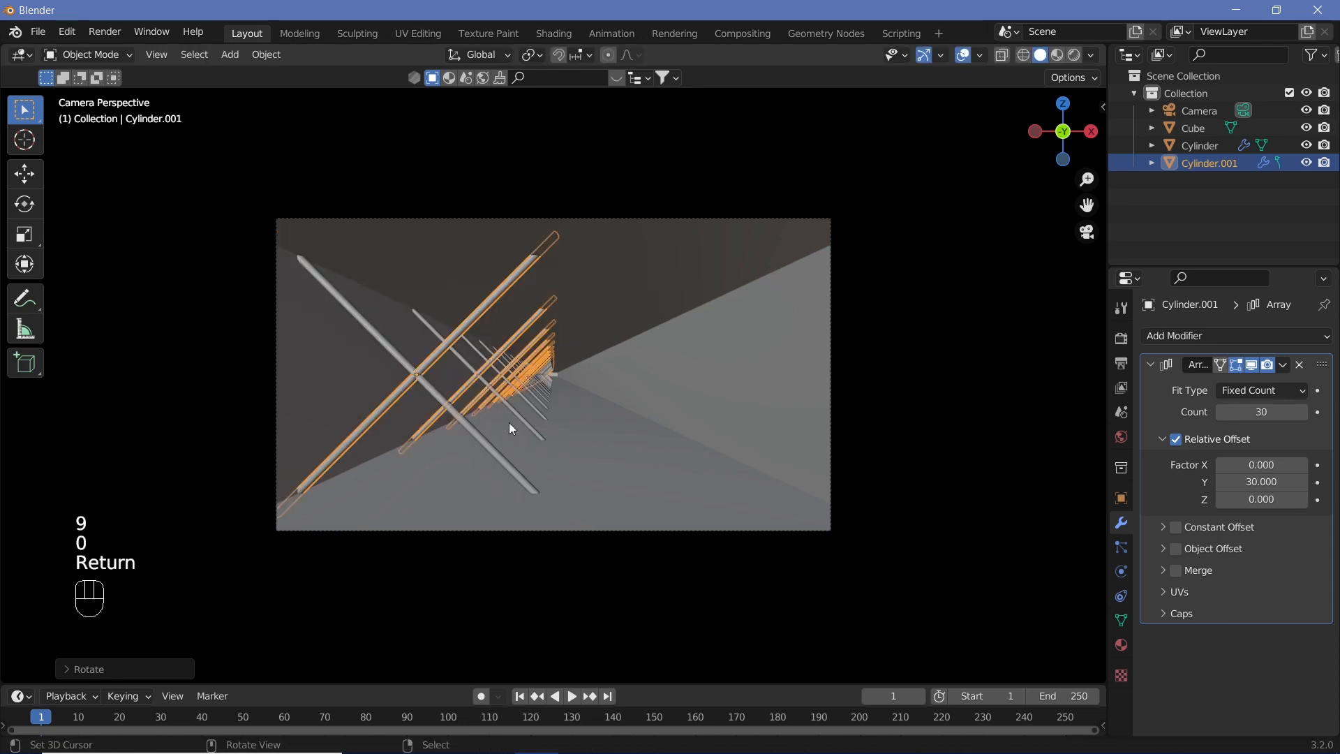
# Step: Move the duplicated row of cylinders about 0.65 m along X to the opposite side wall
pyautogui.press('g')
pyautogui.press('x')
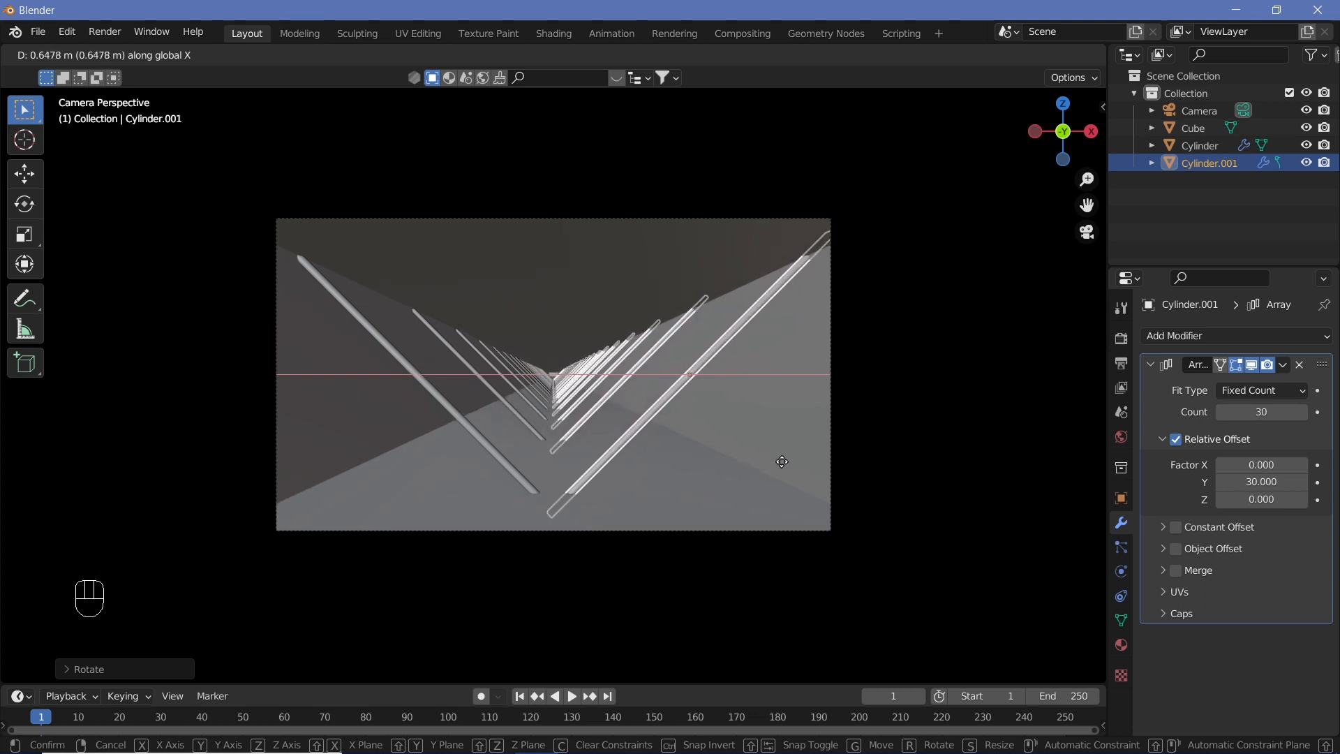
pyautogui.click(782, 462)
pyautogui.click(613, 409)
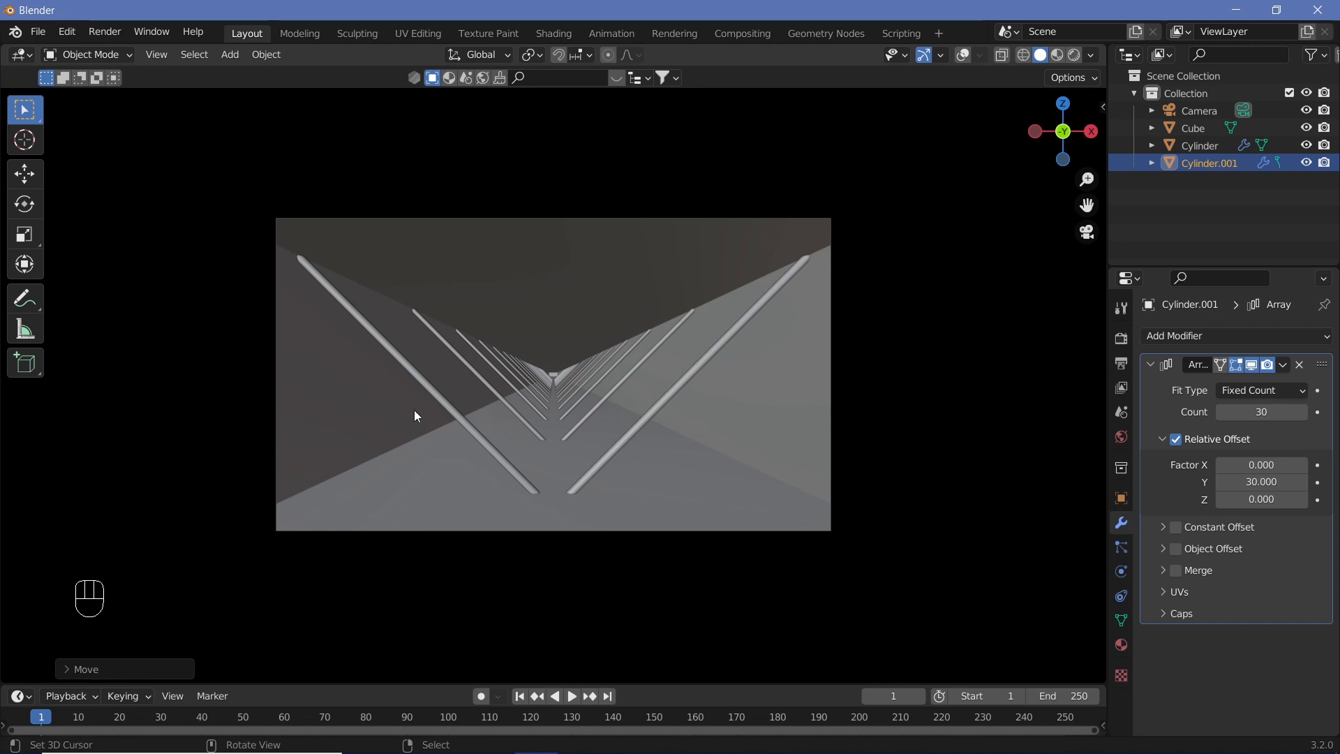
# Step: Select the original cylinder row, switch the viewport to rendered shading, and create a new material for that row
pyautogui.rightClick(426, 391)
pyautogui.click(962, 56)
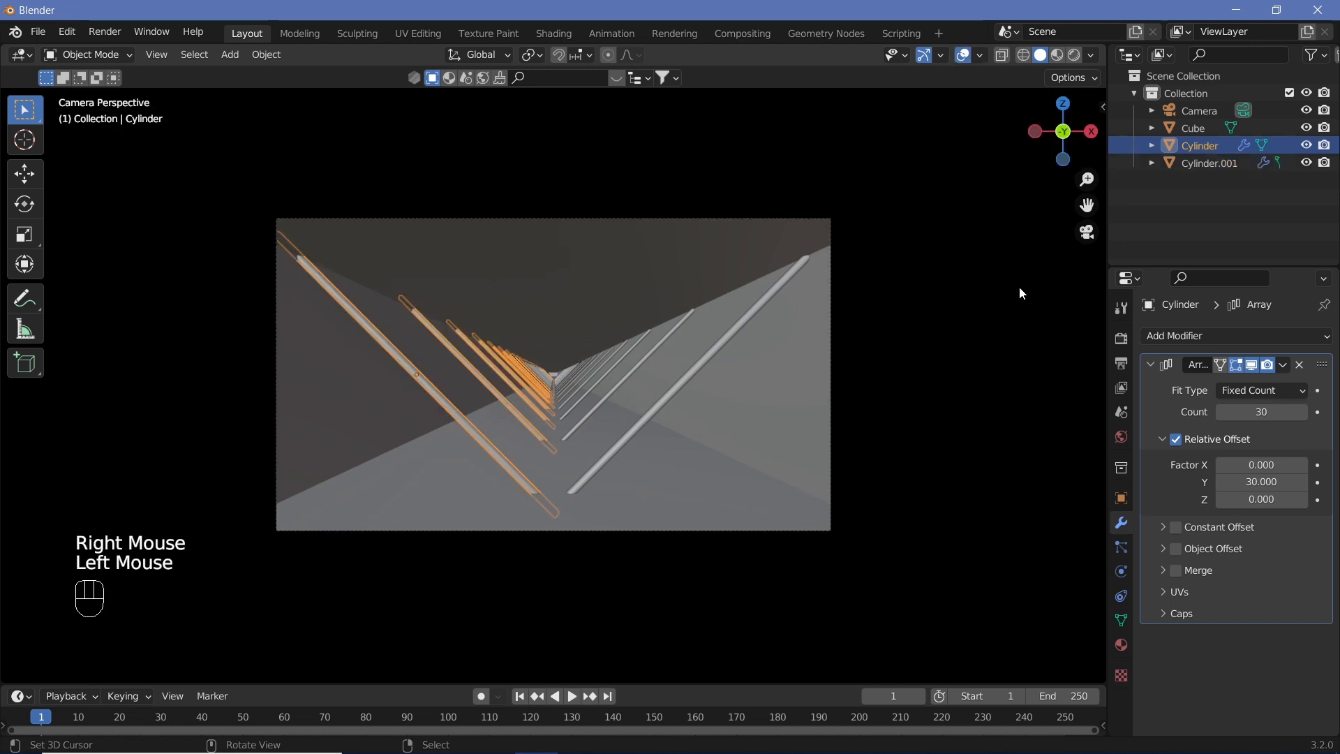
pyautogui.click(1075, 55)
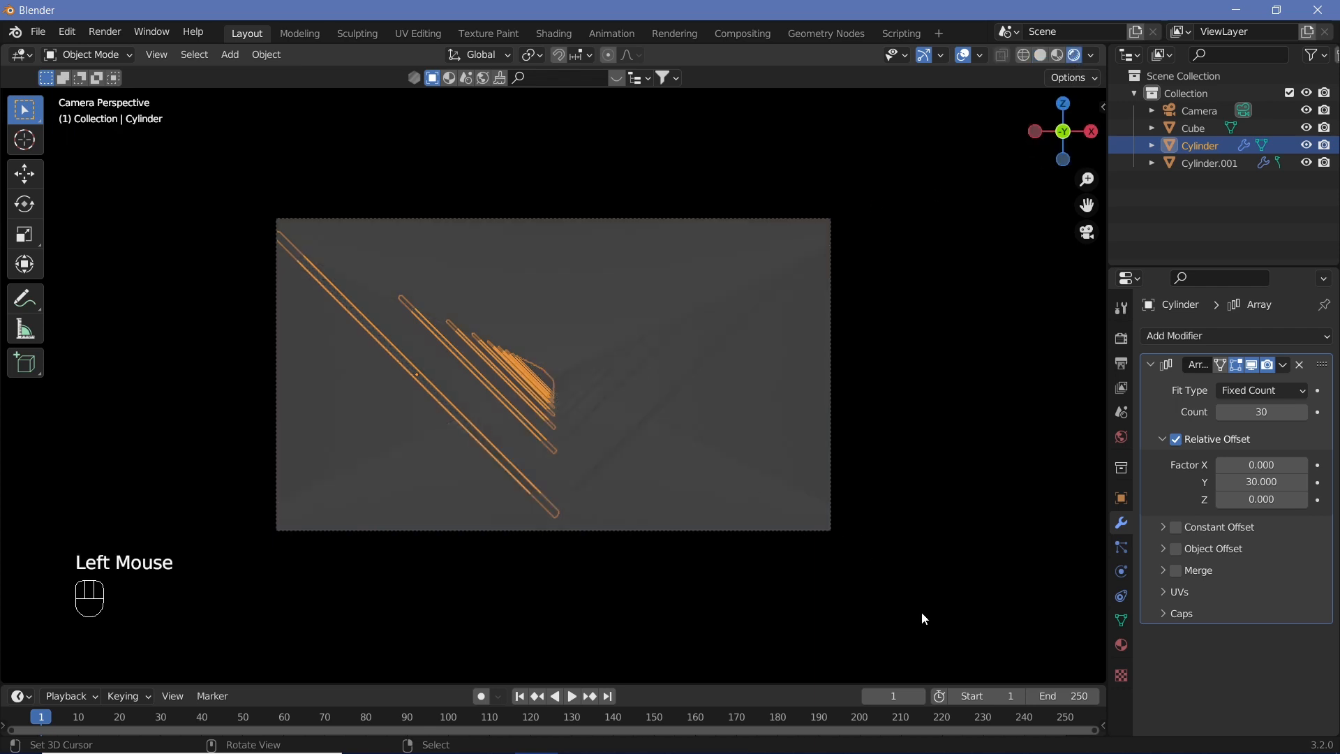
pyautogui.click(1123, 651)
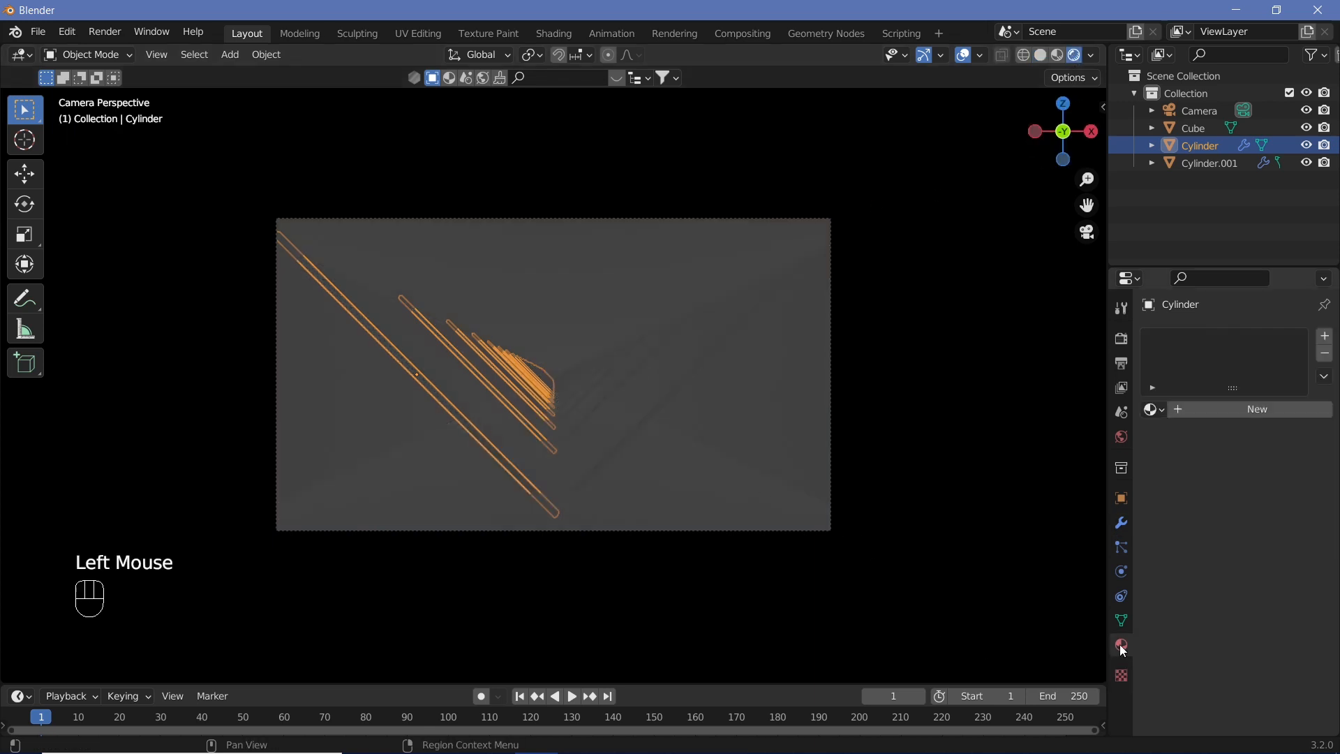
pyautogui.click(1242, 412)
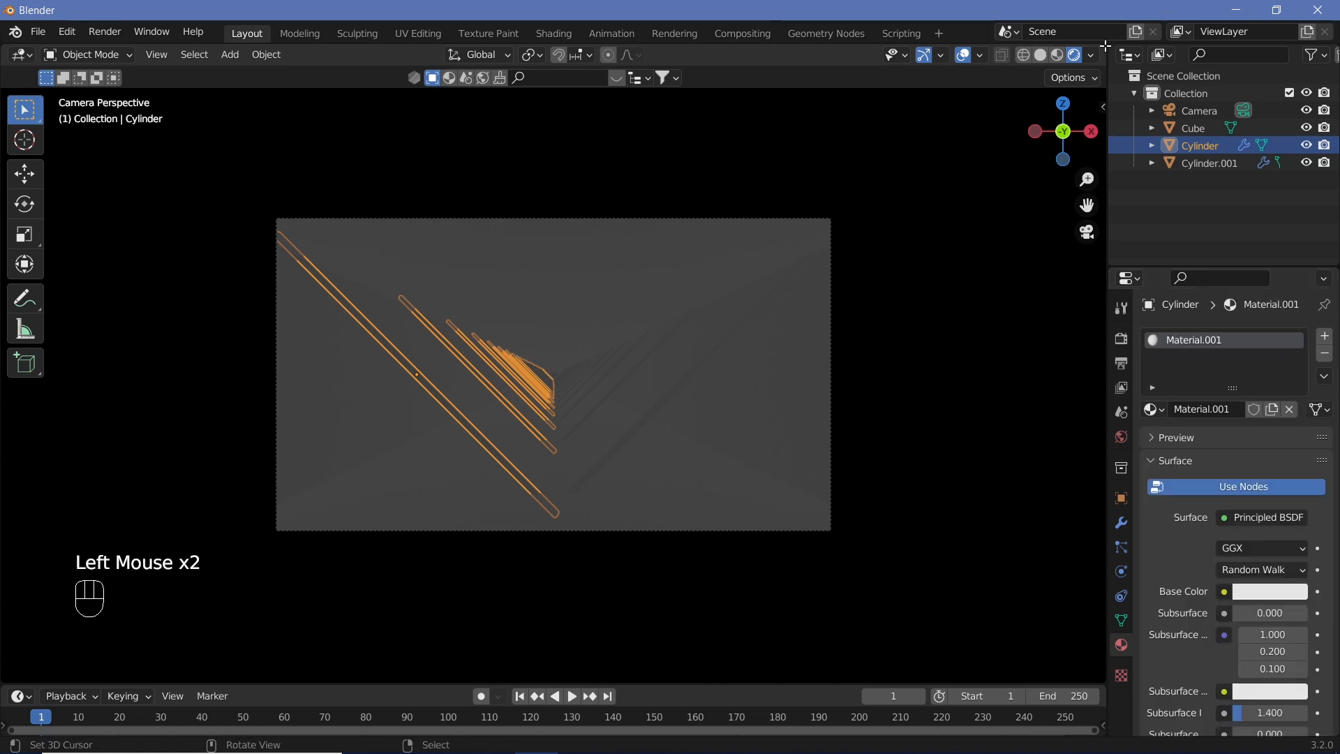
# Step: Split the 3D viewport into two side-by-side areas and turn the new one into a Shader Editor with its sidebar hidden
pyautogui.moveTo(1106, 46); pyautogui.dragTo(698, 63)
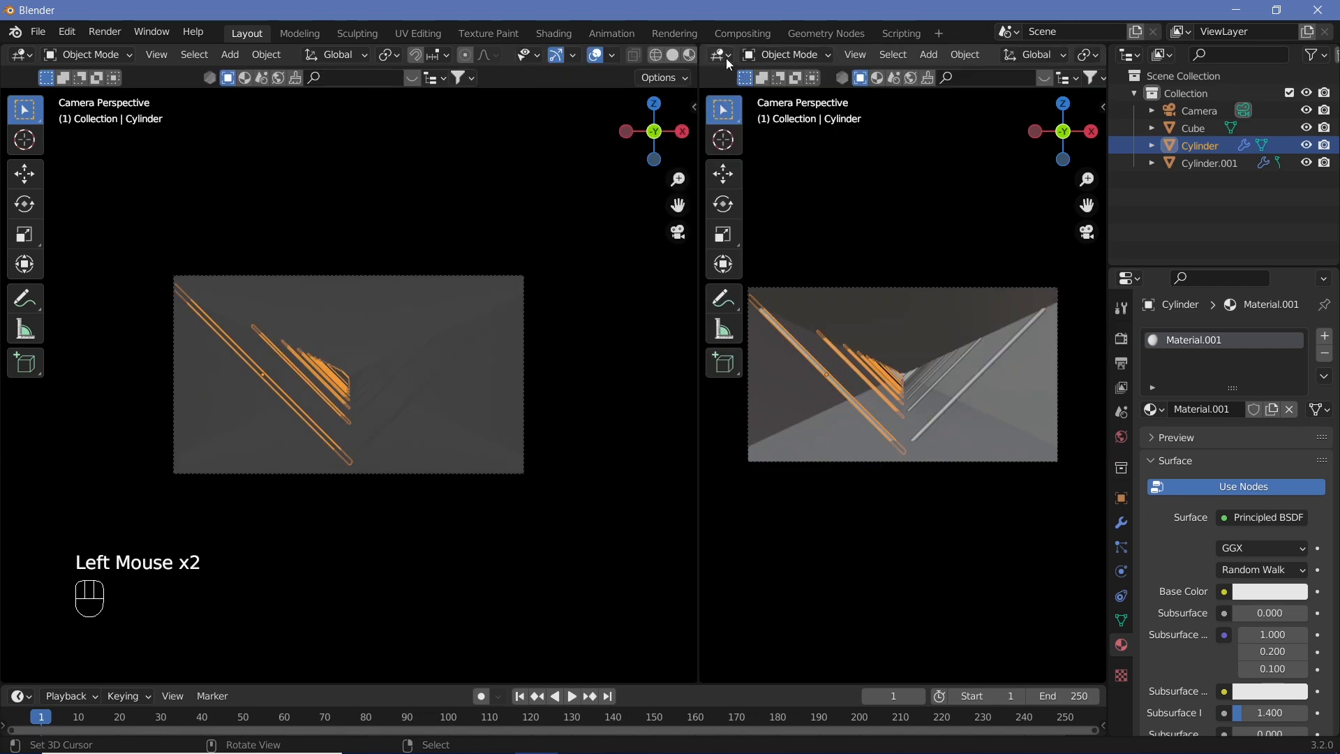
pyautogui.click(723, 59)
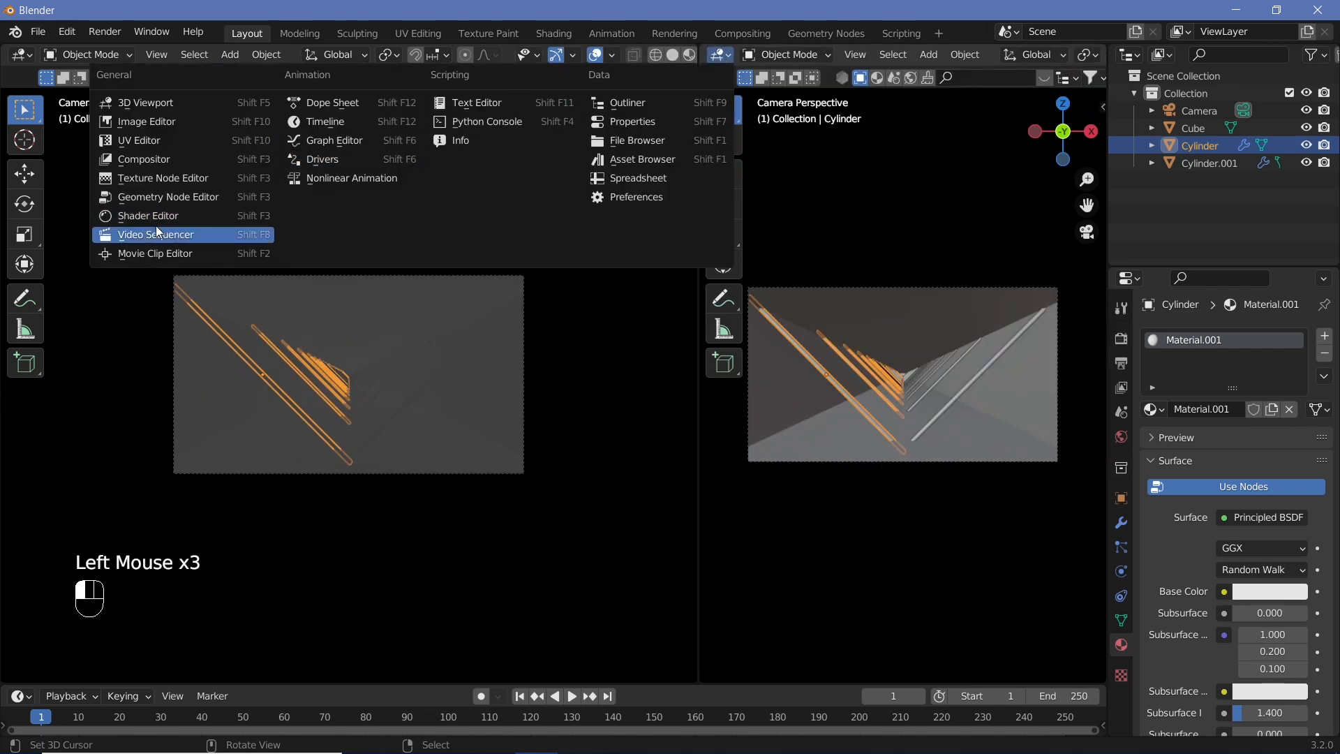
pyautogui.click(156, 229)
pyautogui.click(719, 55)
pyautogui.click(167, 217)
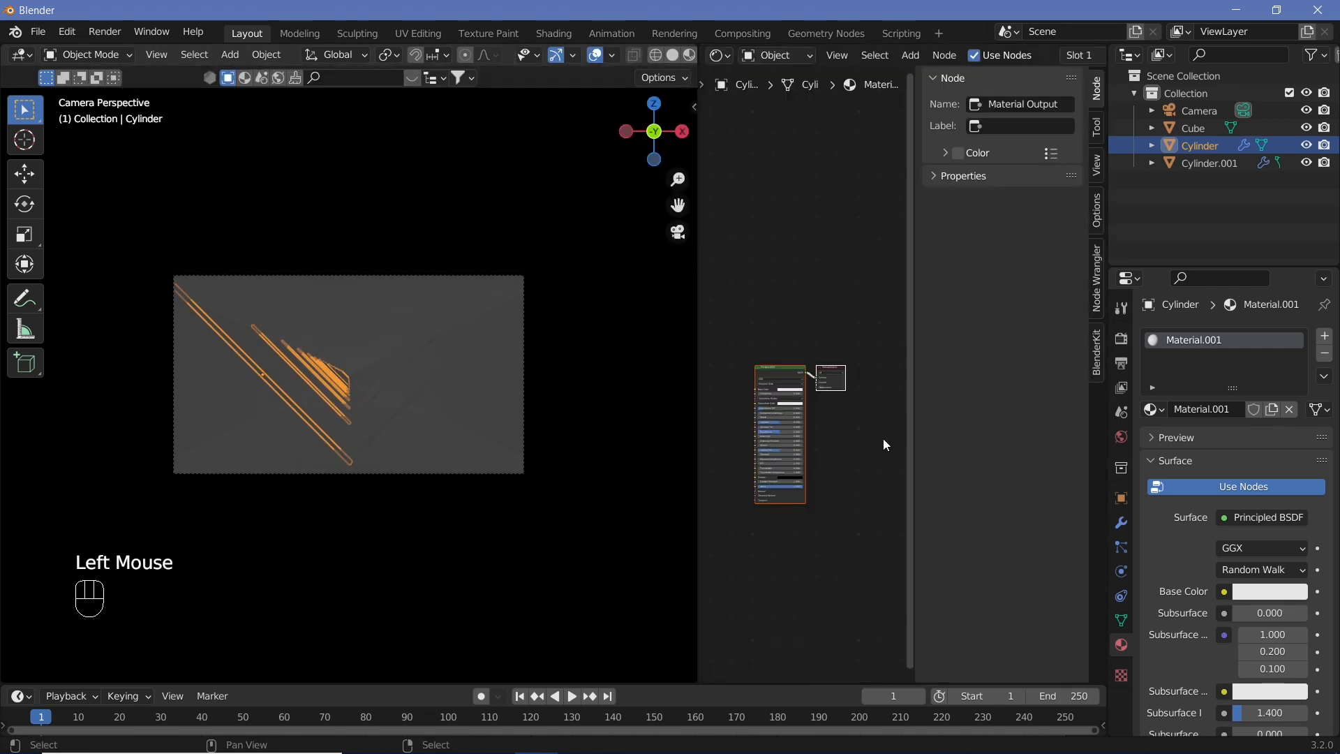
pyautogui.press('n')
# Step: Set the emission color of the cylinder material's Principled BSDF to bright cyan
pyautogui.keyDown('ctrl'); pyautogui.moveTo(876, 610); pyautogui.dragTo(803, 349, button='middle'); pyautogui.keyUp('ctrl')
pyautogui.moveTo(803, 349); pyautogui.dragTo(766, 380, button='middle')
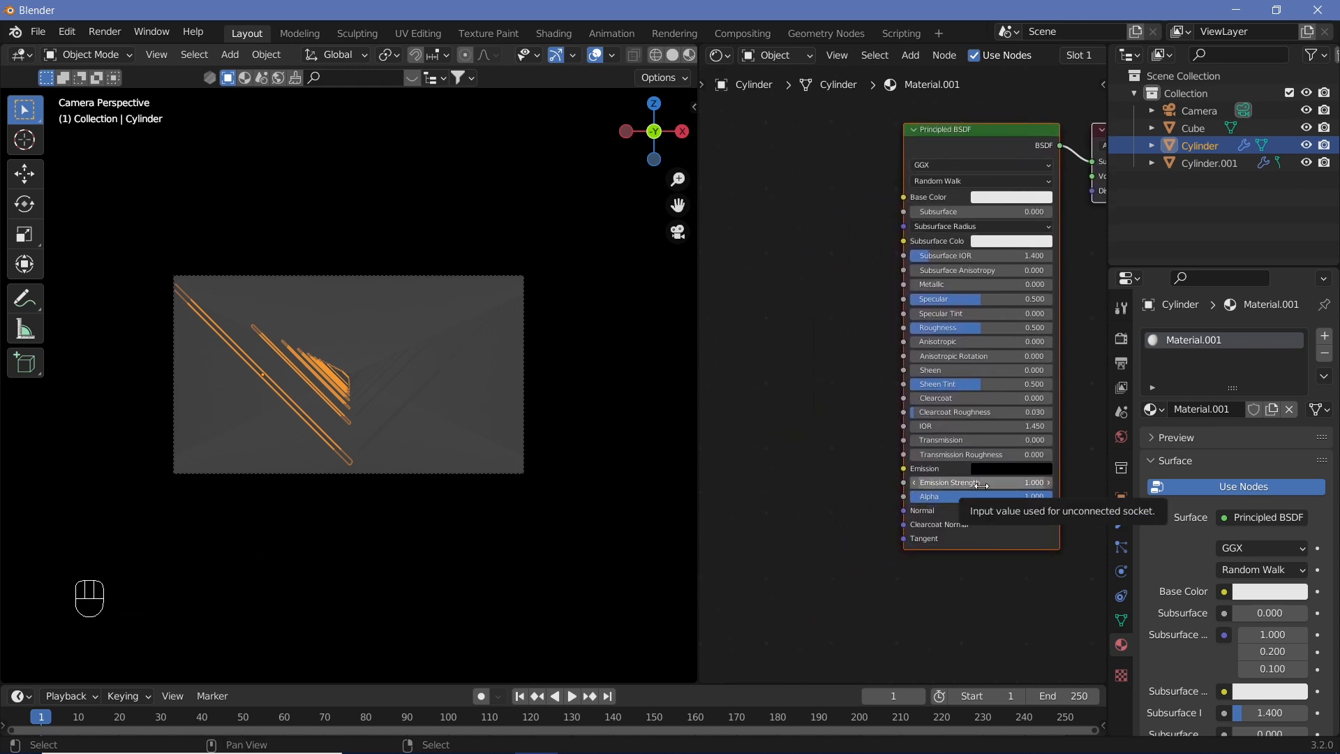
pyautogui.click(1012, 468)
pyautogui.click(1082, 284)
pyautogui.click(1026, 297)
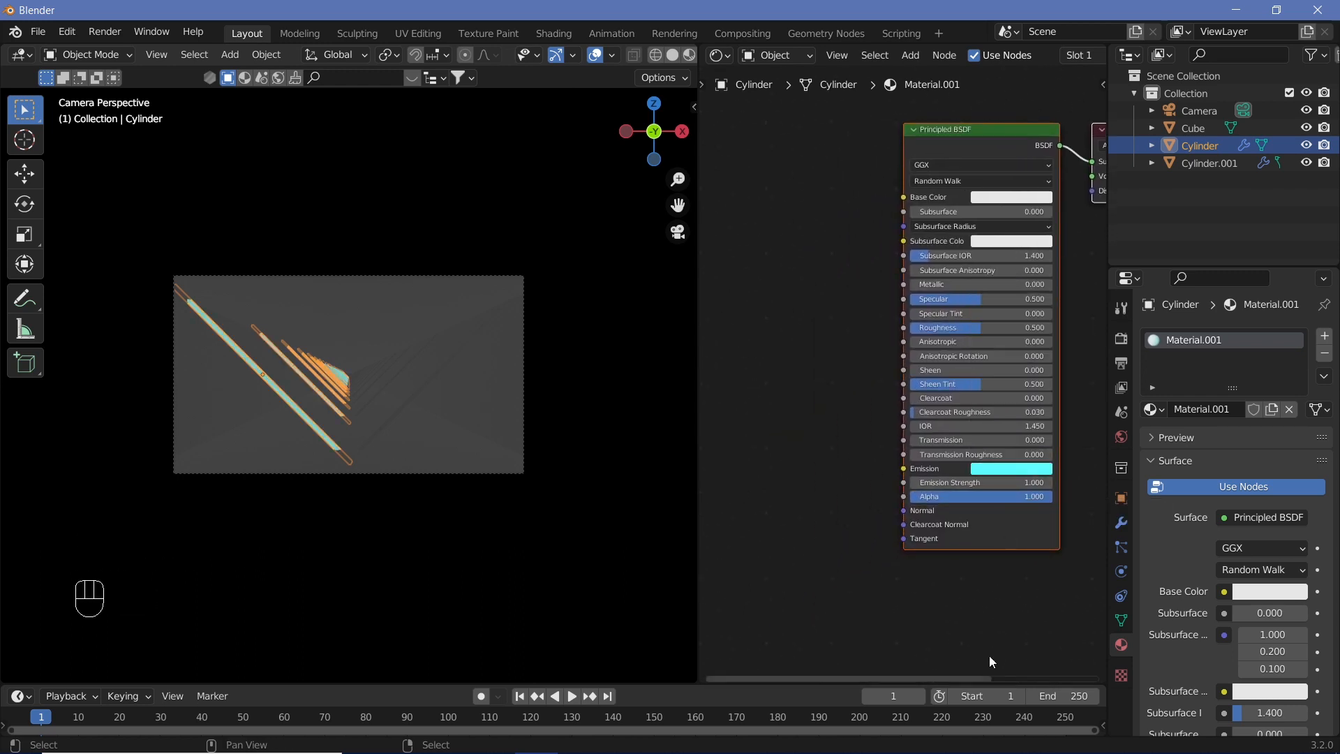
# Step: Add a Wave Texture node to the cylinder material, placed before the Principled BSDF
pyautogui.moveTo(787, 548); pyautogui.dragTo(835, 537, button='middle')
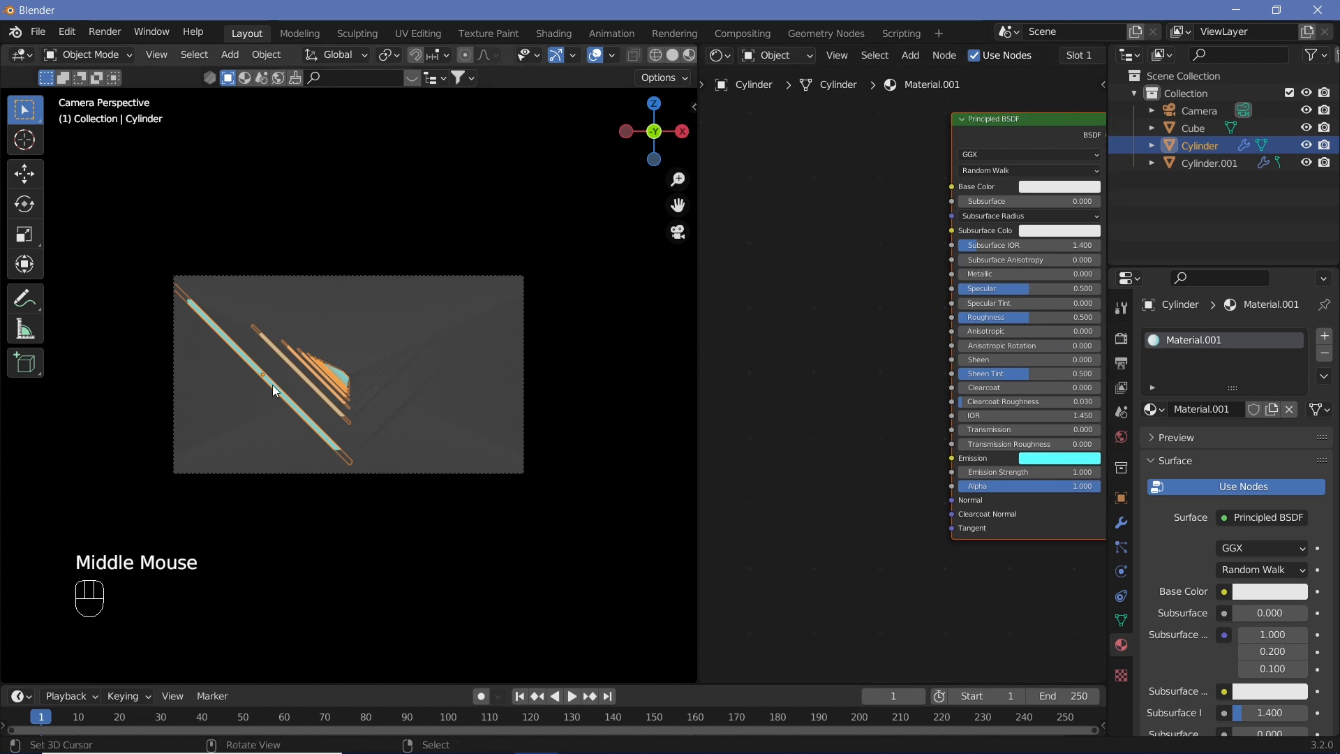
pyautogui.hotkey('shift', 'a')
pyautogui.click(835, 465)
pyautogui.write('wave')
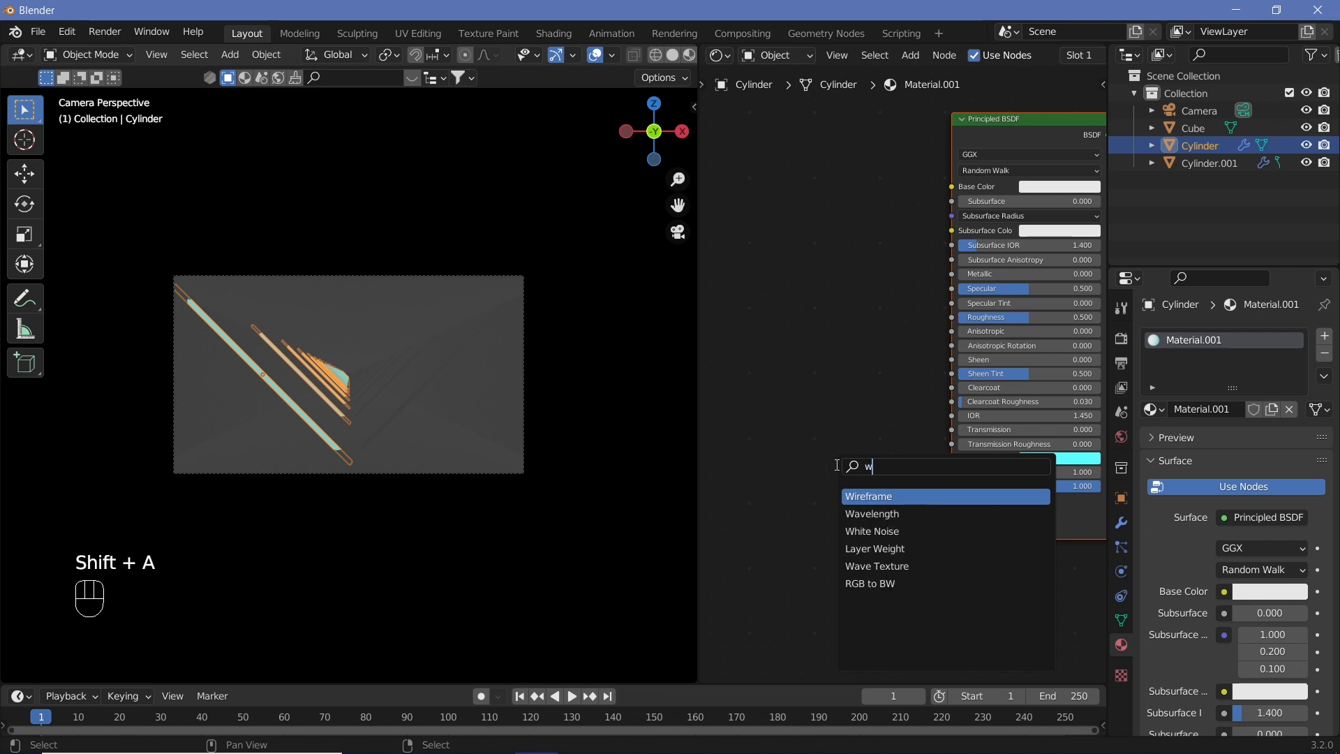
pyautogui.click(865, 513)
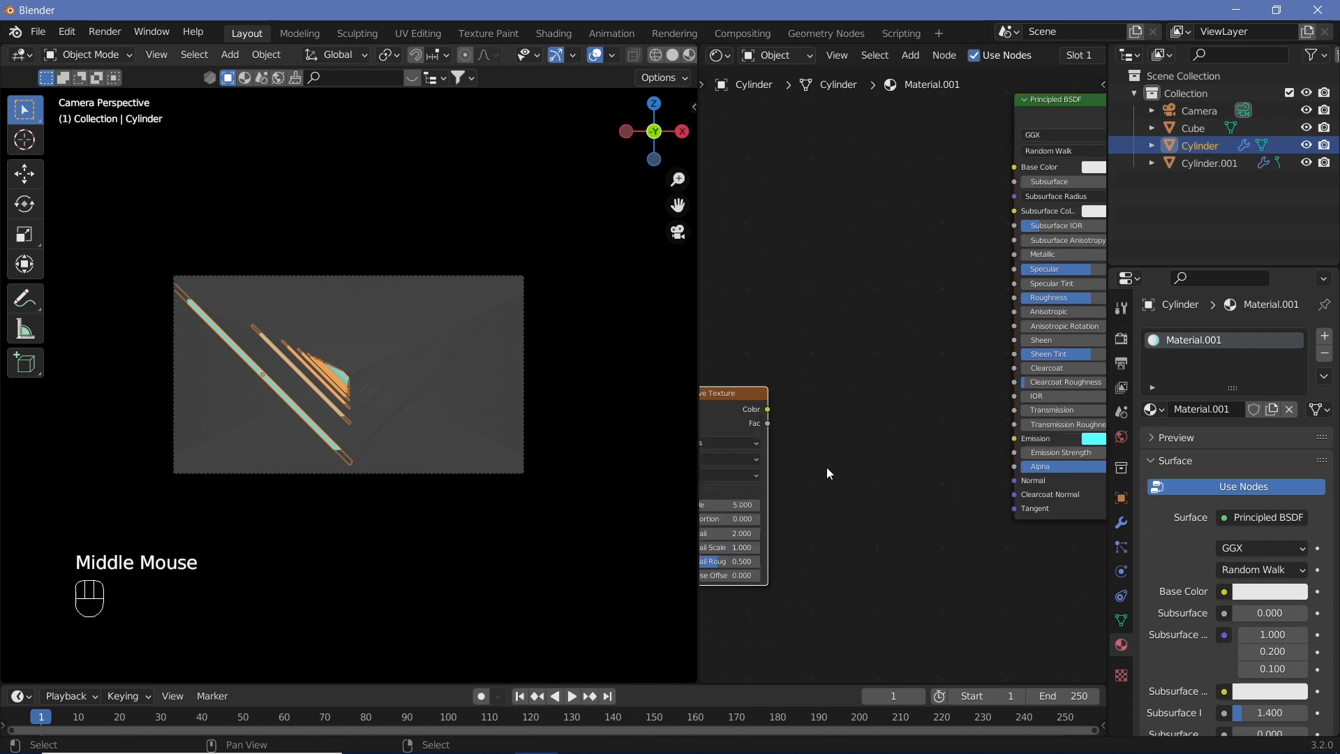
# Step: Add a Math node between the Wave Texture and the Principled BSDF and set its operation to Multiply
pyautogui.hotkey('shift', 'a')
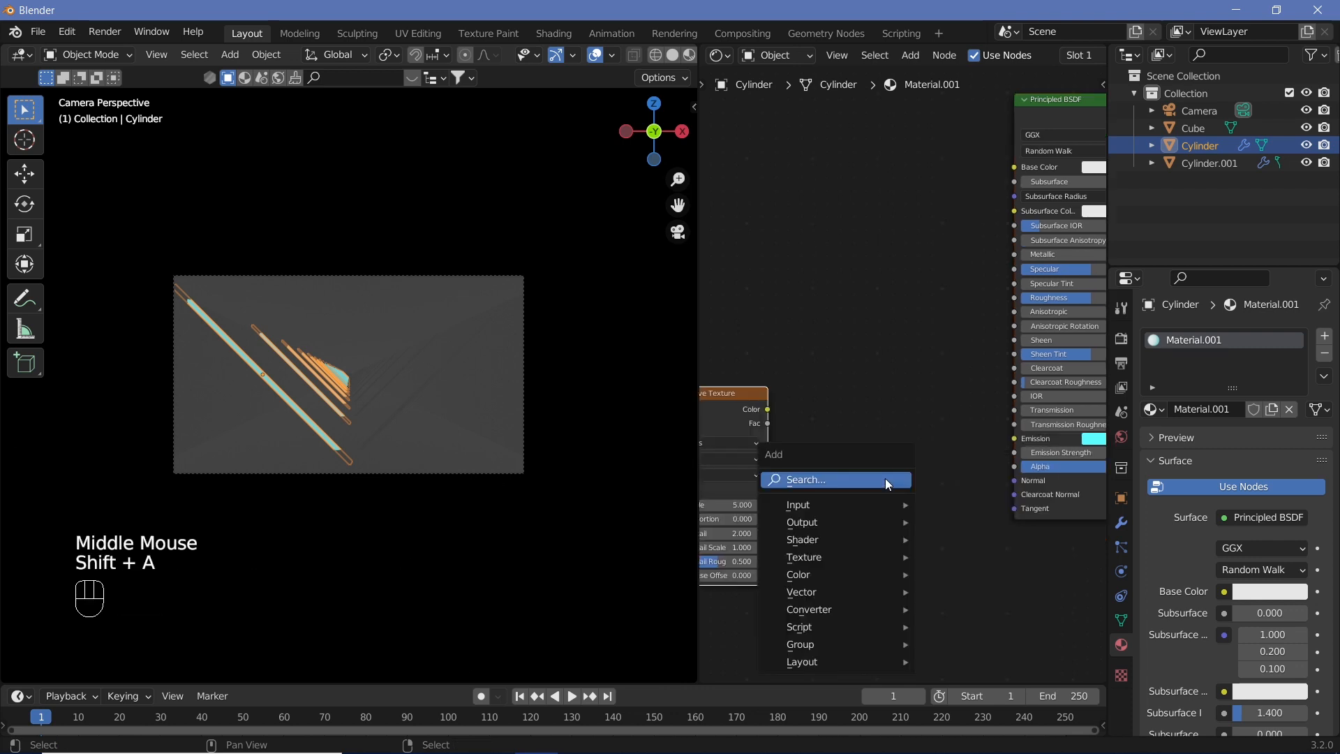
pyautogui.click(885, 479)
pyautogui.write('math')
pyautogui.press('Return')
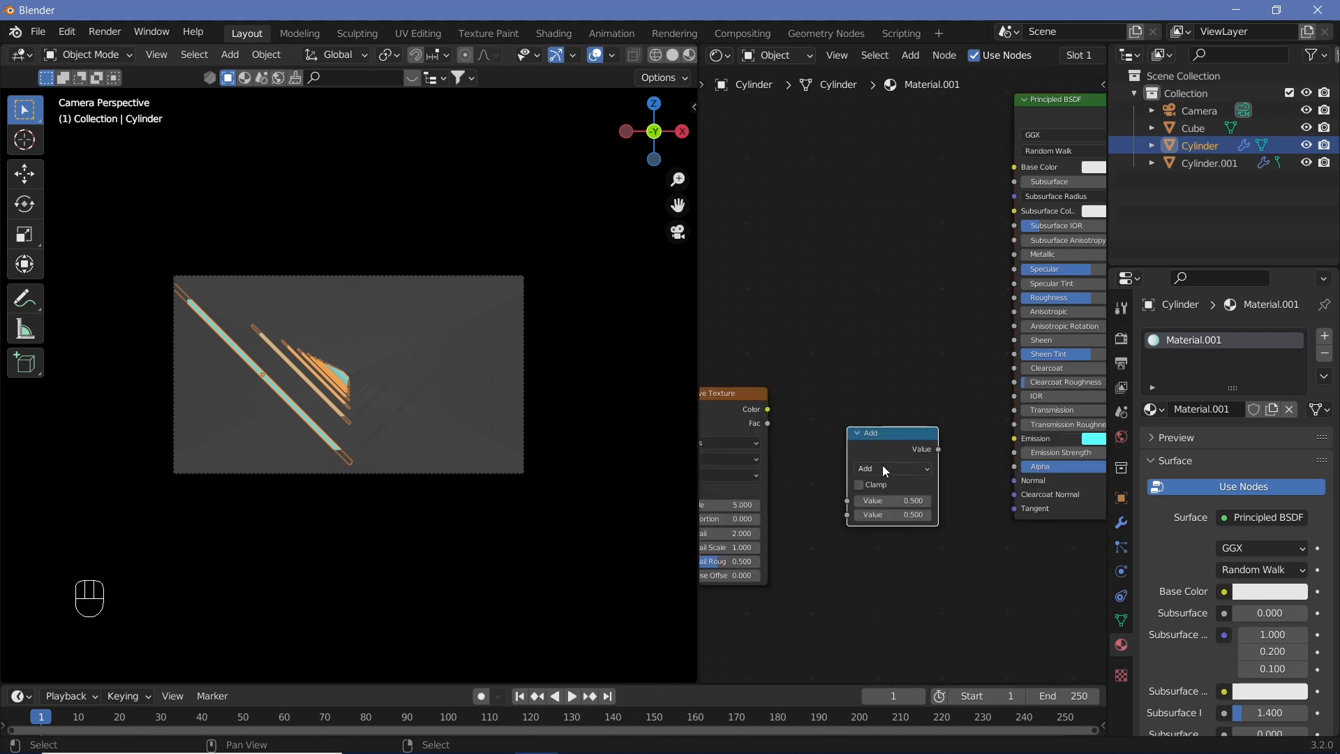
pyautogui.click(882, 466)
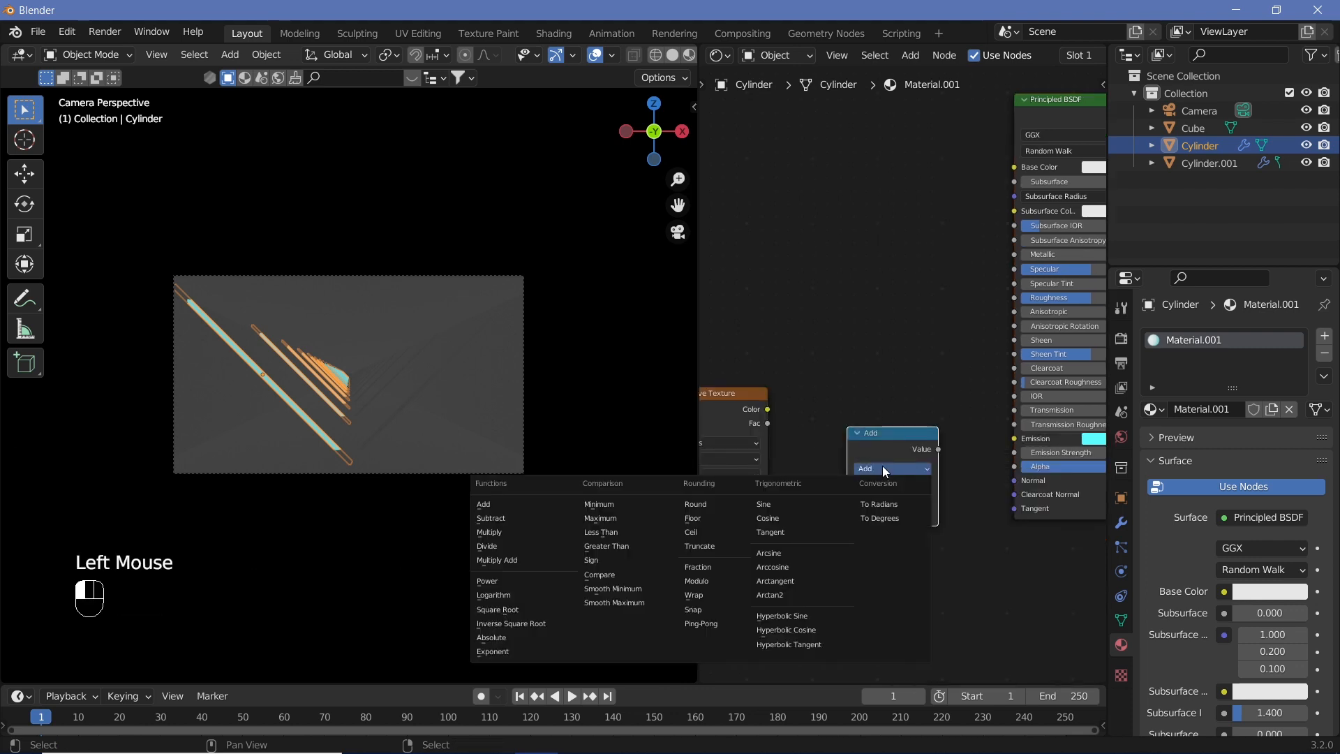
pyautogui.click(546, 533)
# Step: Multiply the Wave Texture's Color output by 20 into the Principled BSDF's Emission Strength, and hide the viewport overlays
pyautogui.moveTo(767, 409); pyautogui.dragTo(845, 502)
pyautogui.doubleClick(901, 520)
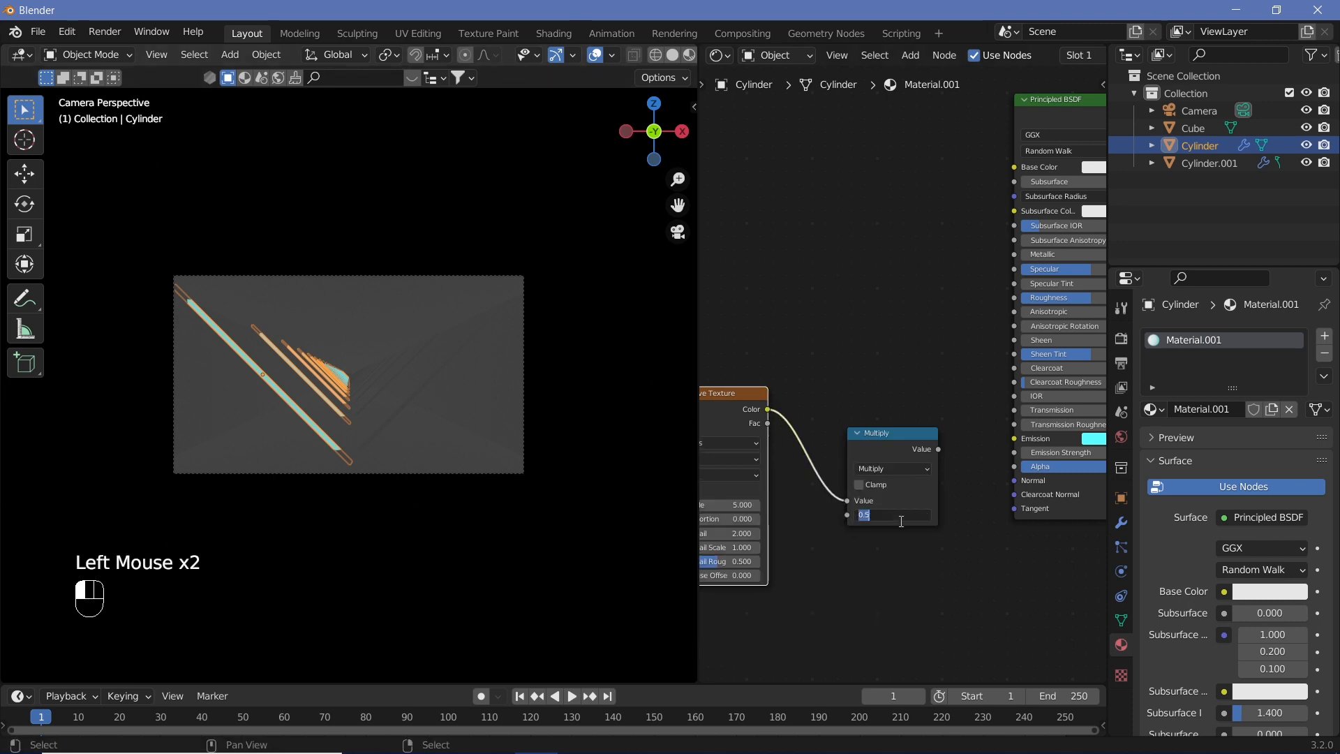
pyautogui.write('200')
pyautogui.press('Return')
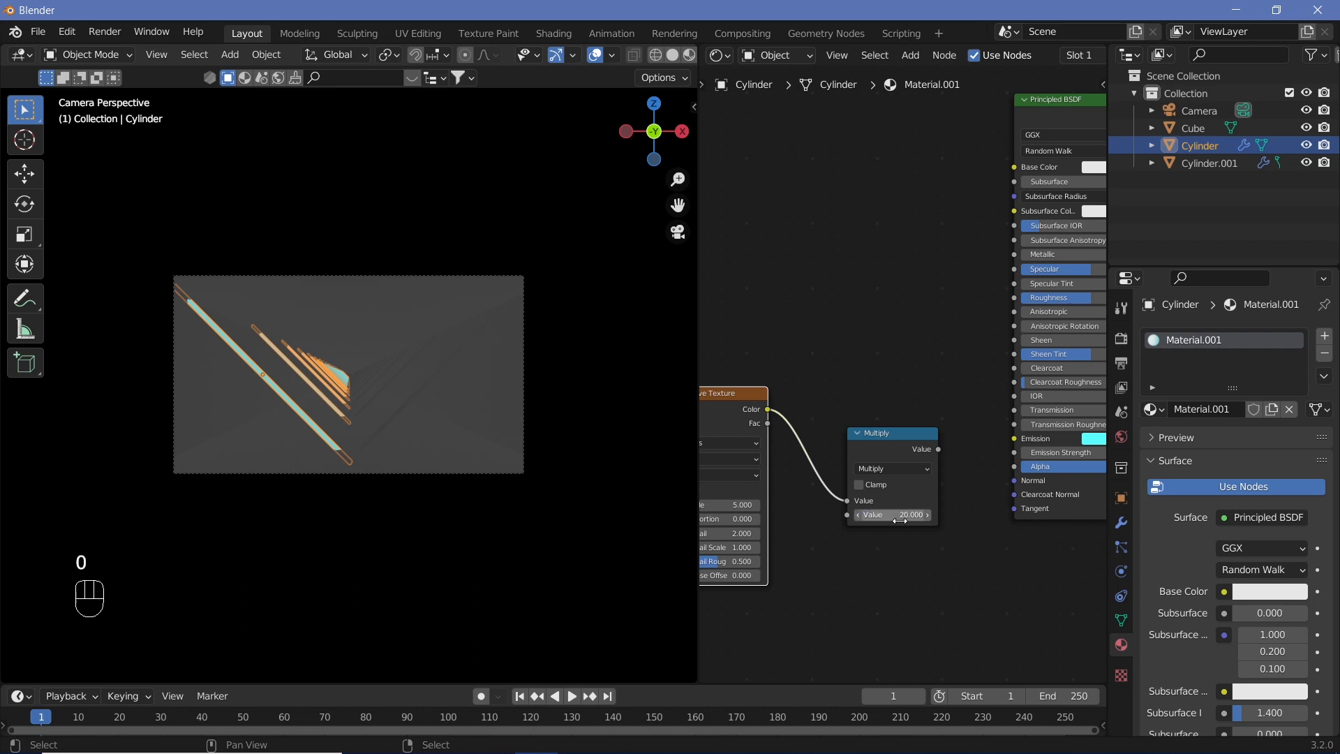
pyautogui.moveTo(938, 449); pyautogui.dragTo(1019, 454)
pyautogui.moveTo(932, 601); pyautogui.dragTo(1139, 572, button='middle')
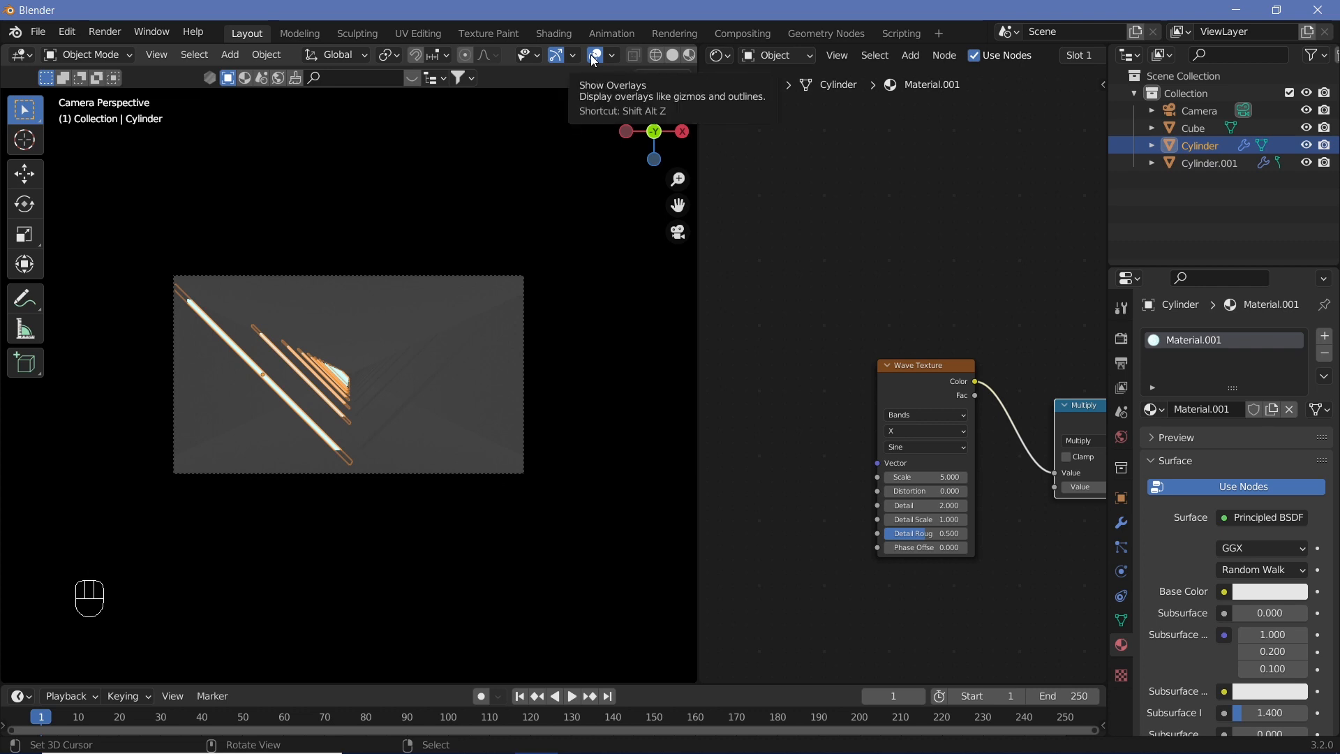
pyautogui.click(594, 57)
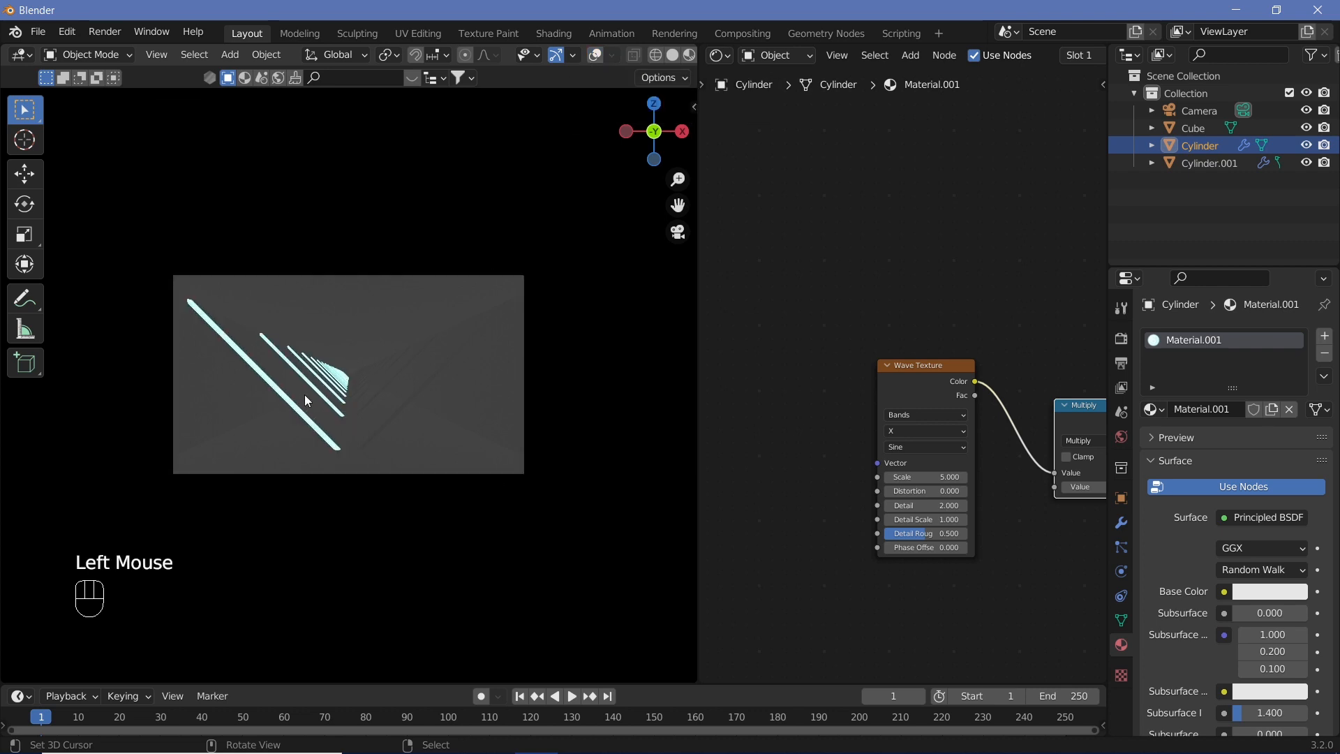
# Step: Add a Mapping node and connect its Vector output to the Wave Texture's Vector input
pyautogui.hotkey('shift', 'a')
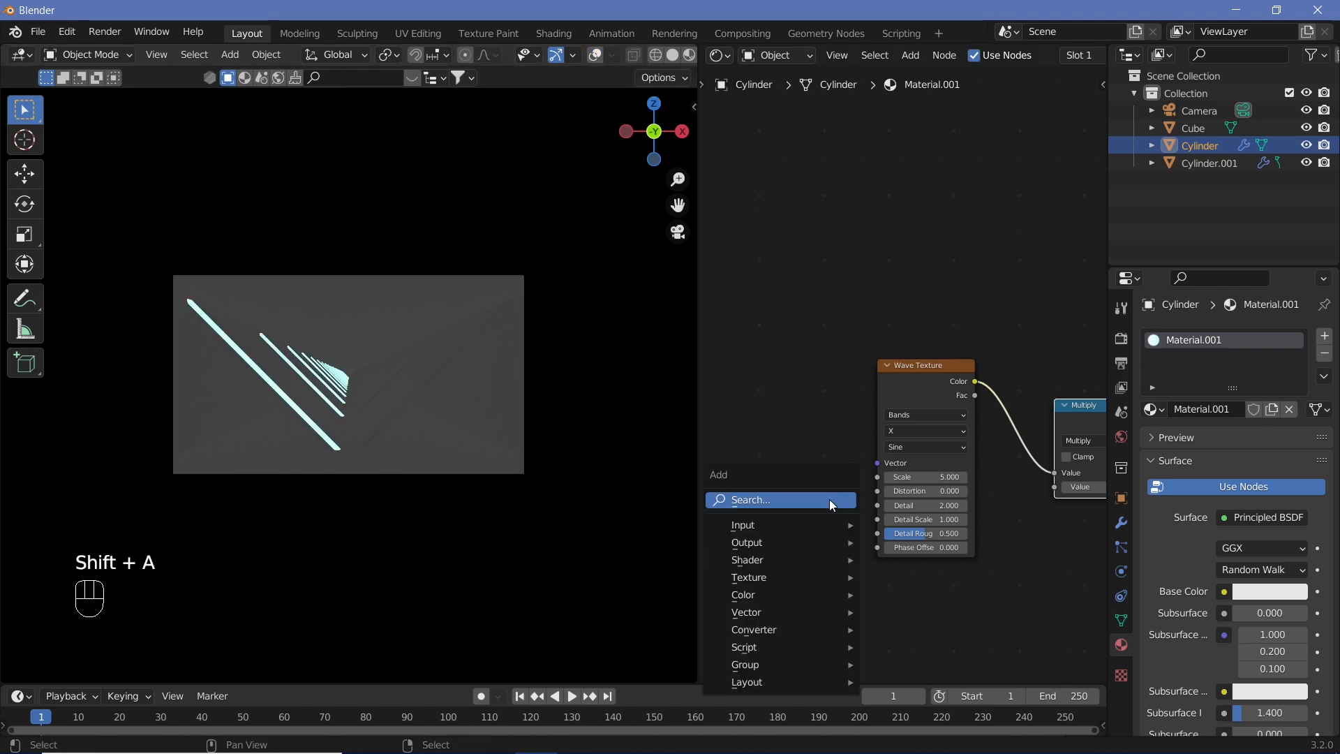
pyautogui.click(829, 499)
pyautogui.write('mapping')
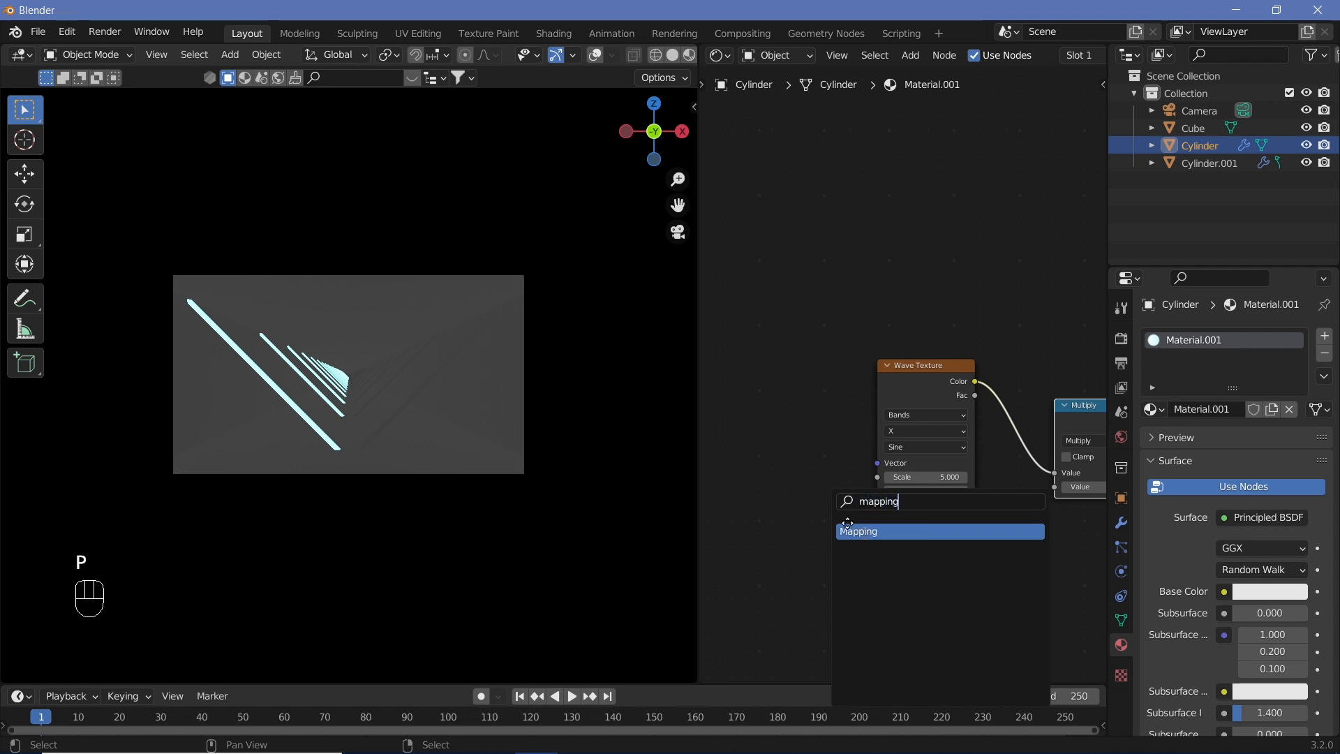
pyautogui.press('Return')
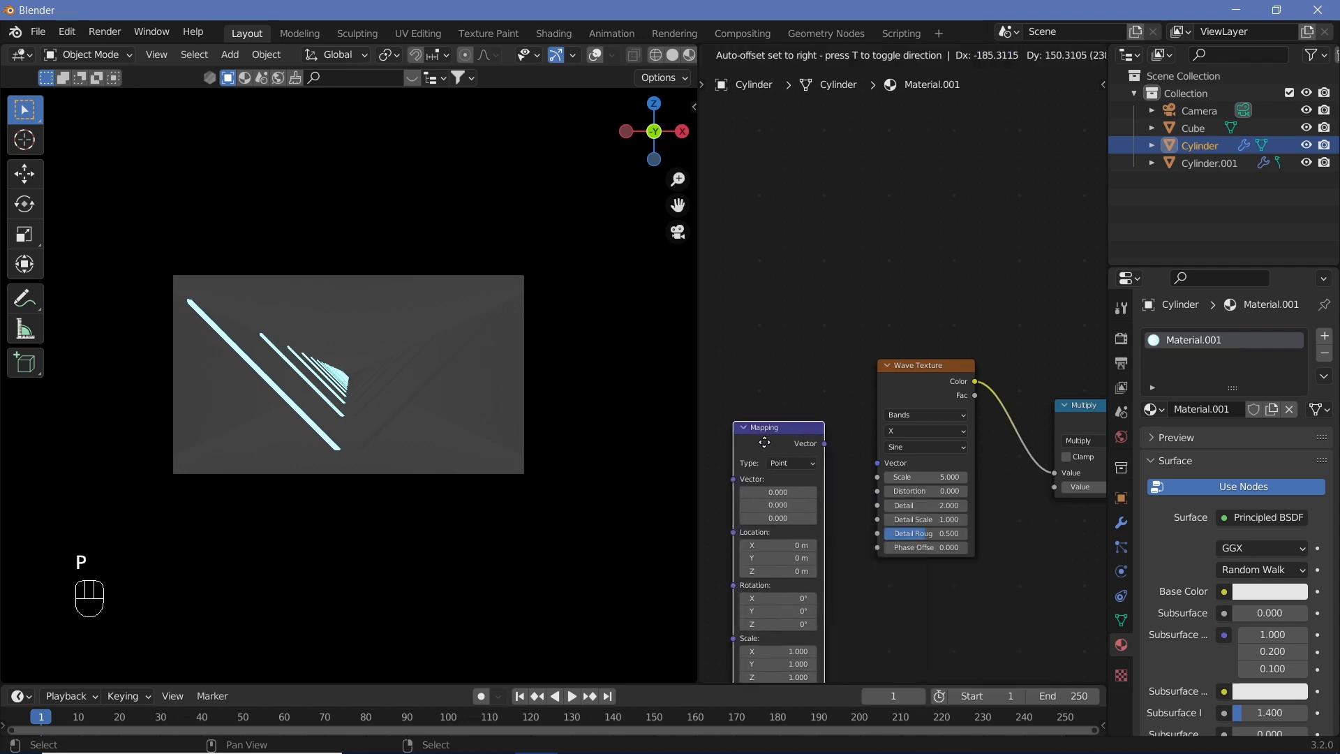
pyautogui.click(824, 434)
pyautogui.moveTo(823, 430); pyautogui.dragTo(878, 463)
pyautogui.moveTo(956, 480); pyautogui.dragTo(990, 483, button='middle')
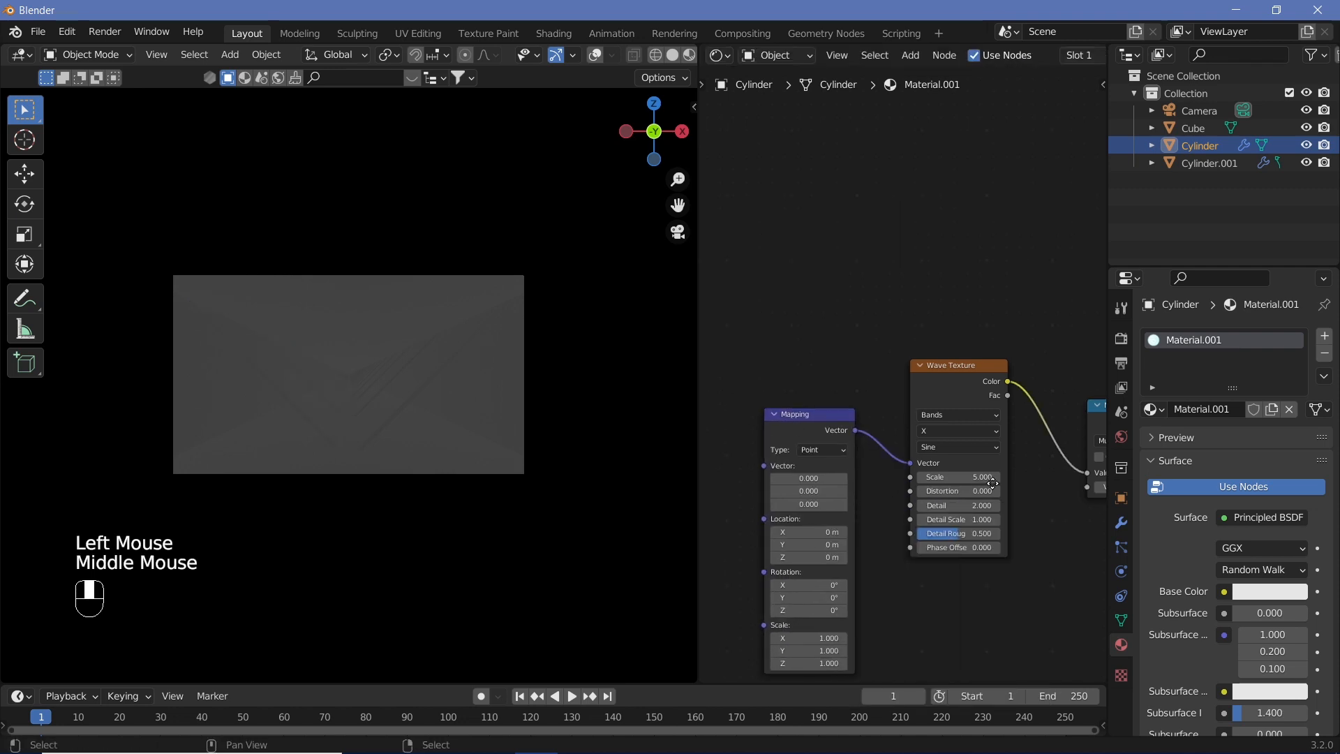
# Step: Add a Texture Coordinate node and connect its Camera output to the Mapping node's Vector input
pyautogui.moveTo(877, 492); pyautogui.dragTo(995, 469, button='middle')
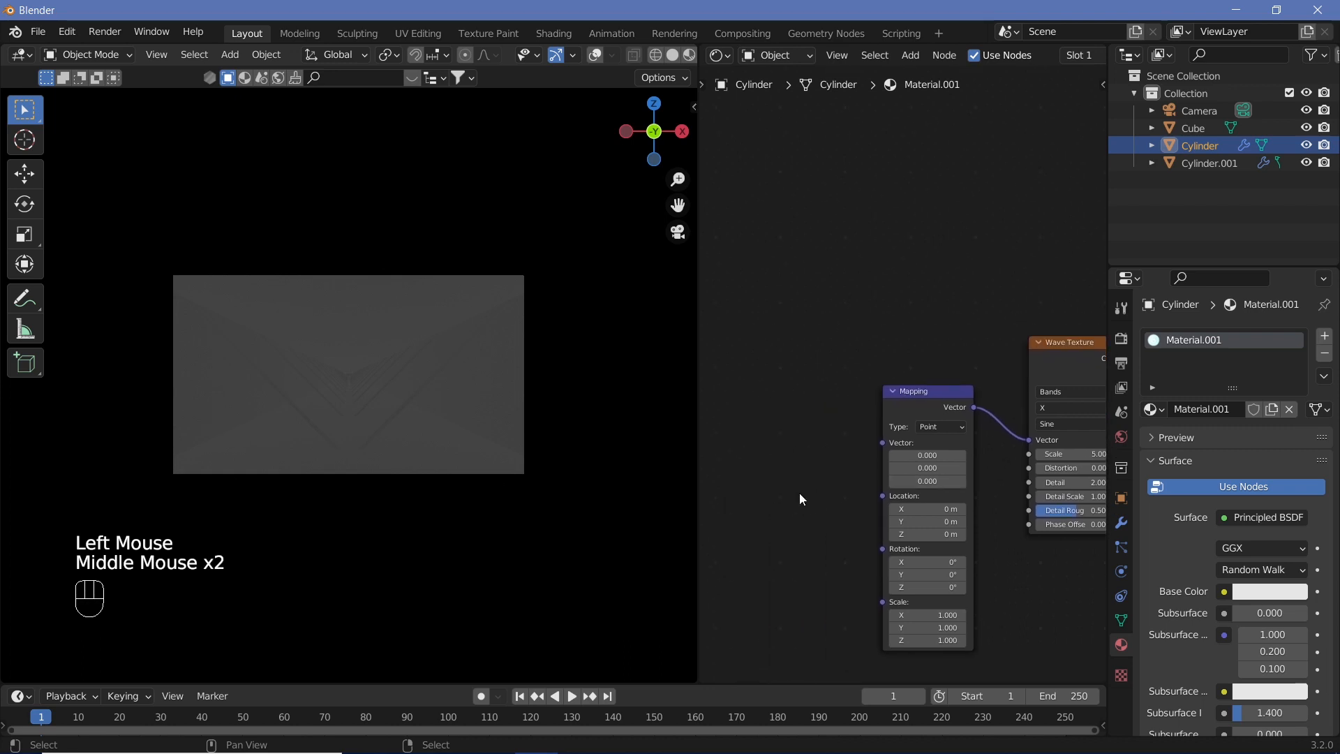
pyautogui.hotkey('shift', 'a')
pyautogui.write('texture cor')
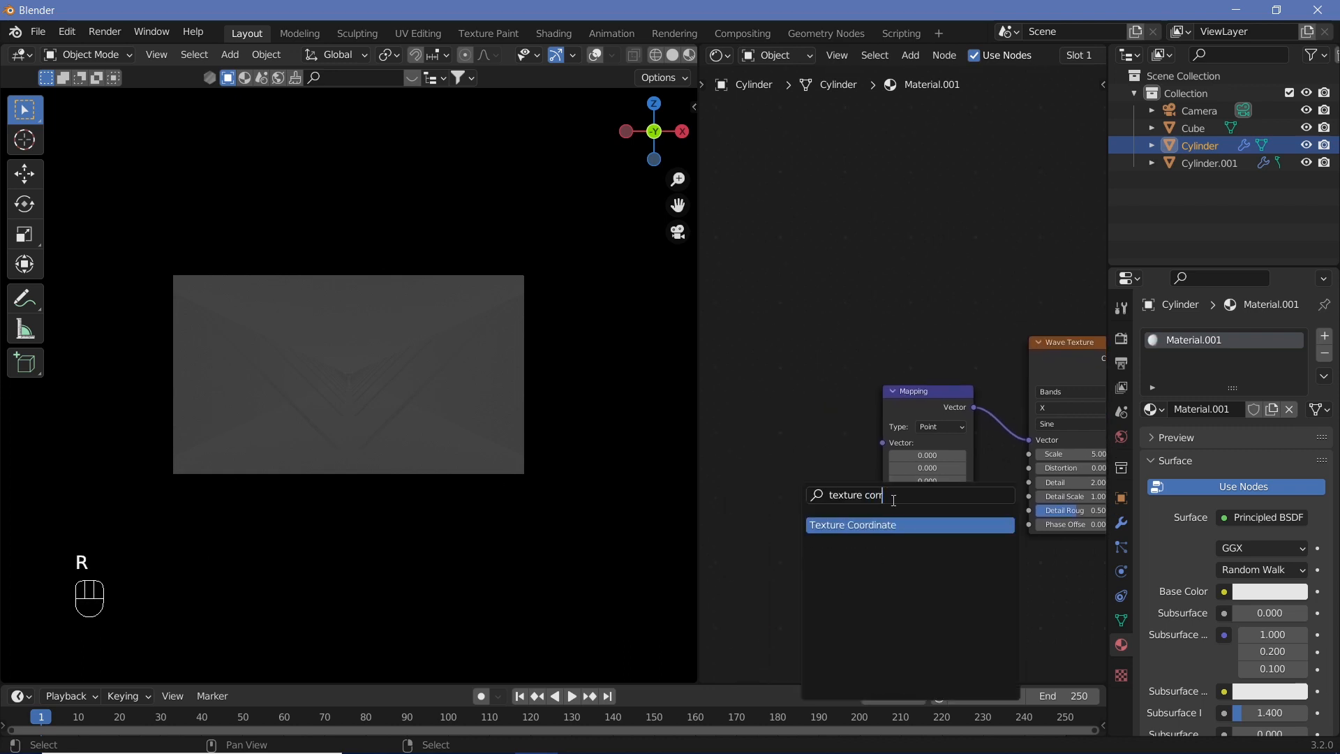
pyautogui.press('Return')
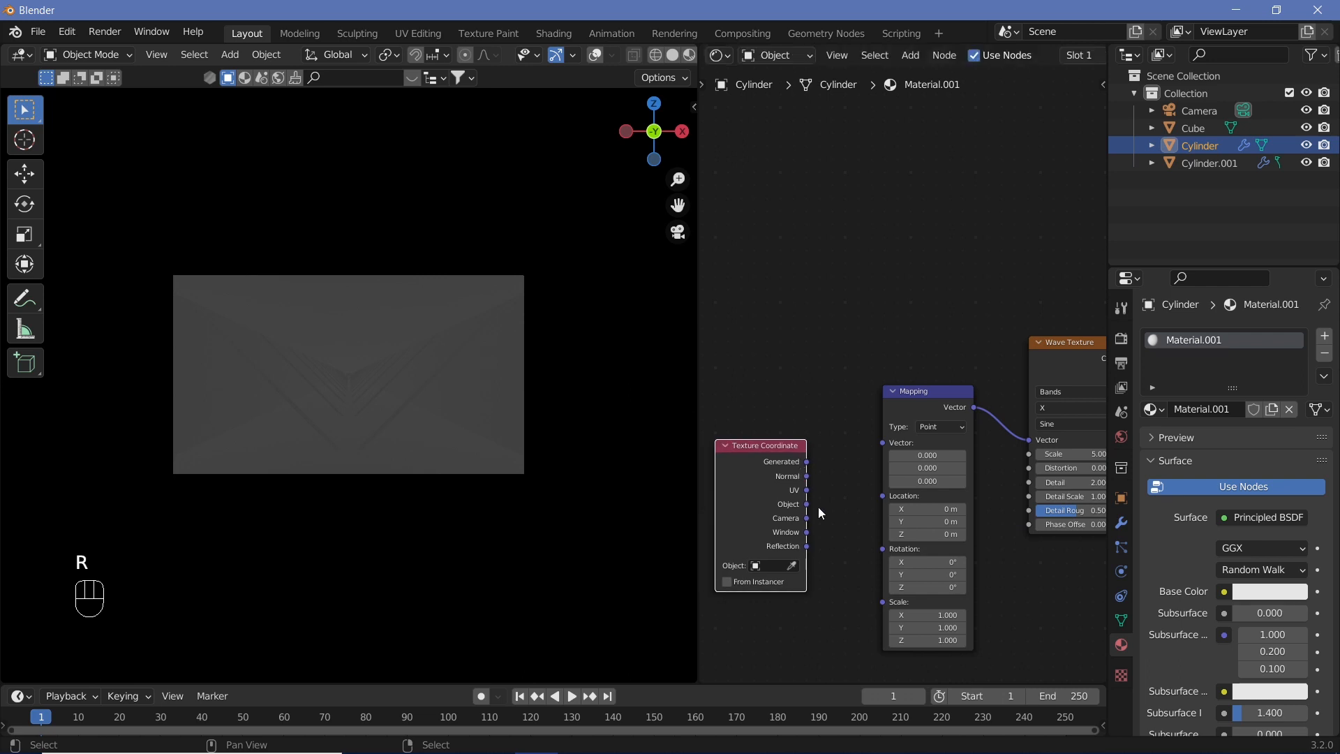
pyautogui.click(818, 507)
pyautogui.moveTo(807, 518); pyautogui.dragTo(885, 444)
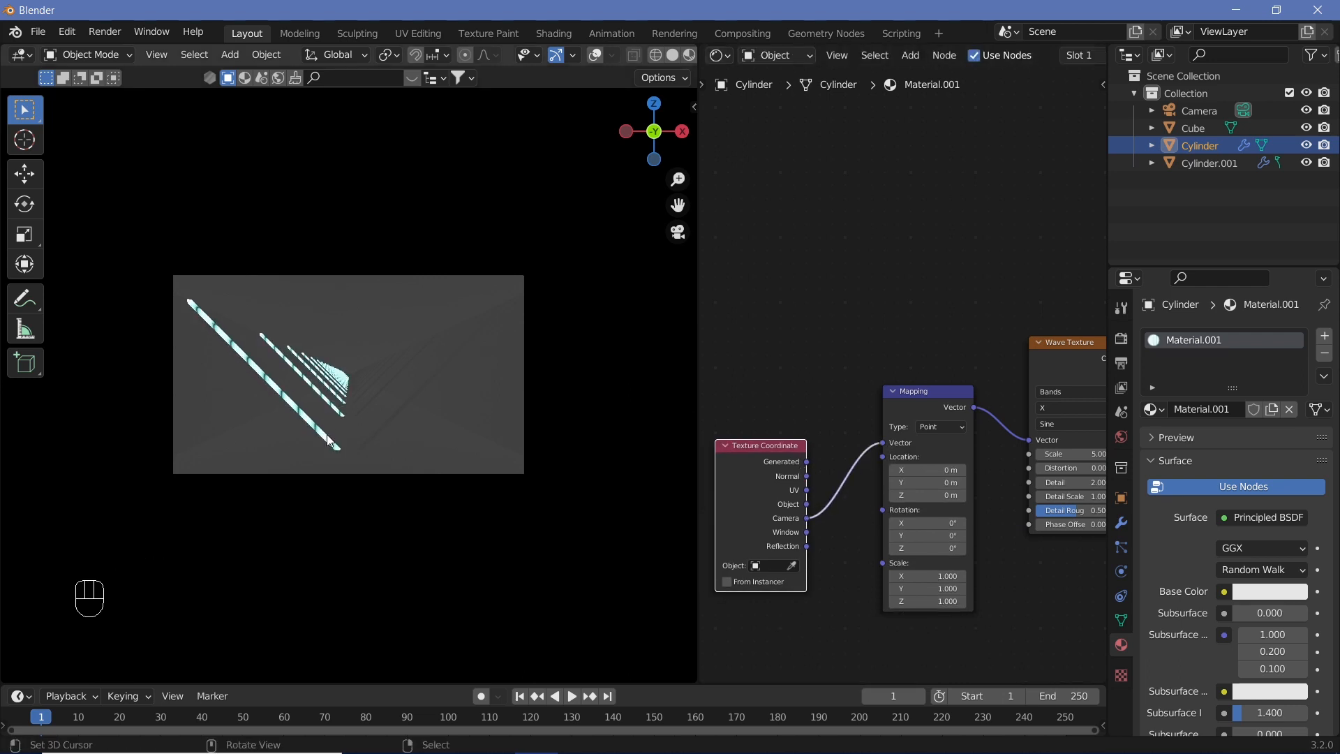
# Step: Set the Mapping node's Y rotation to 90° and the Wave Texture's scale to 0.02
pyautogui.click(942, 536)
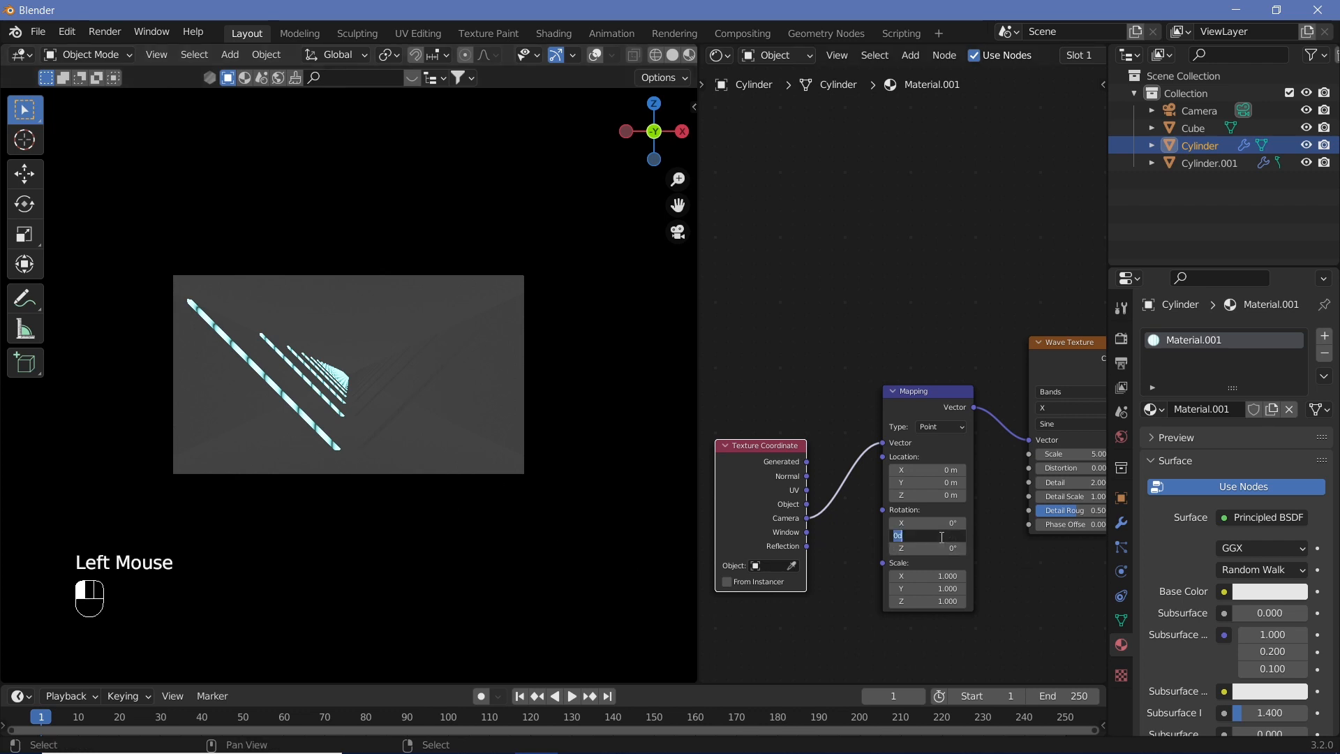
pyautogui.write('90')
pyautogui.press('Return')
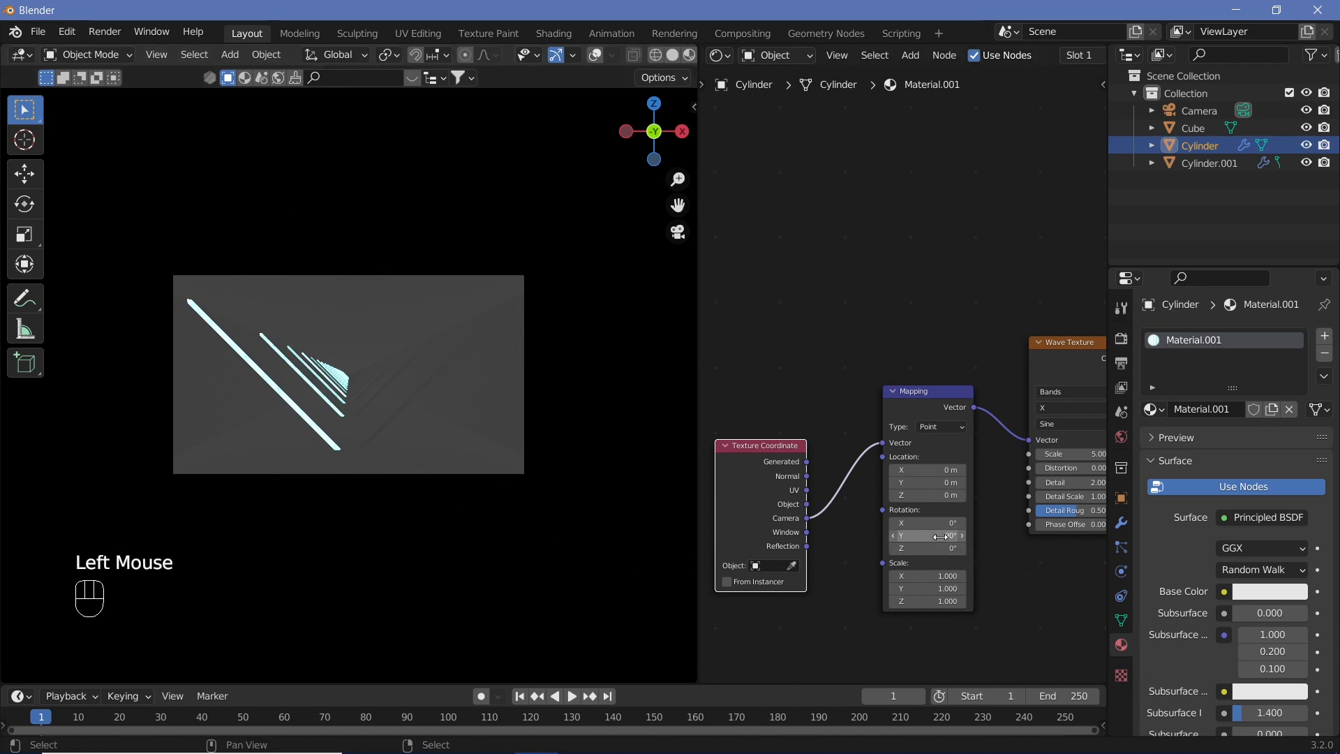
pyautogui.moveTo(992, 611); pyautogui.dragTo(895, 625, button='middle')
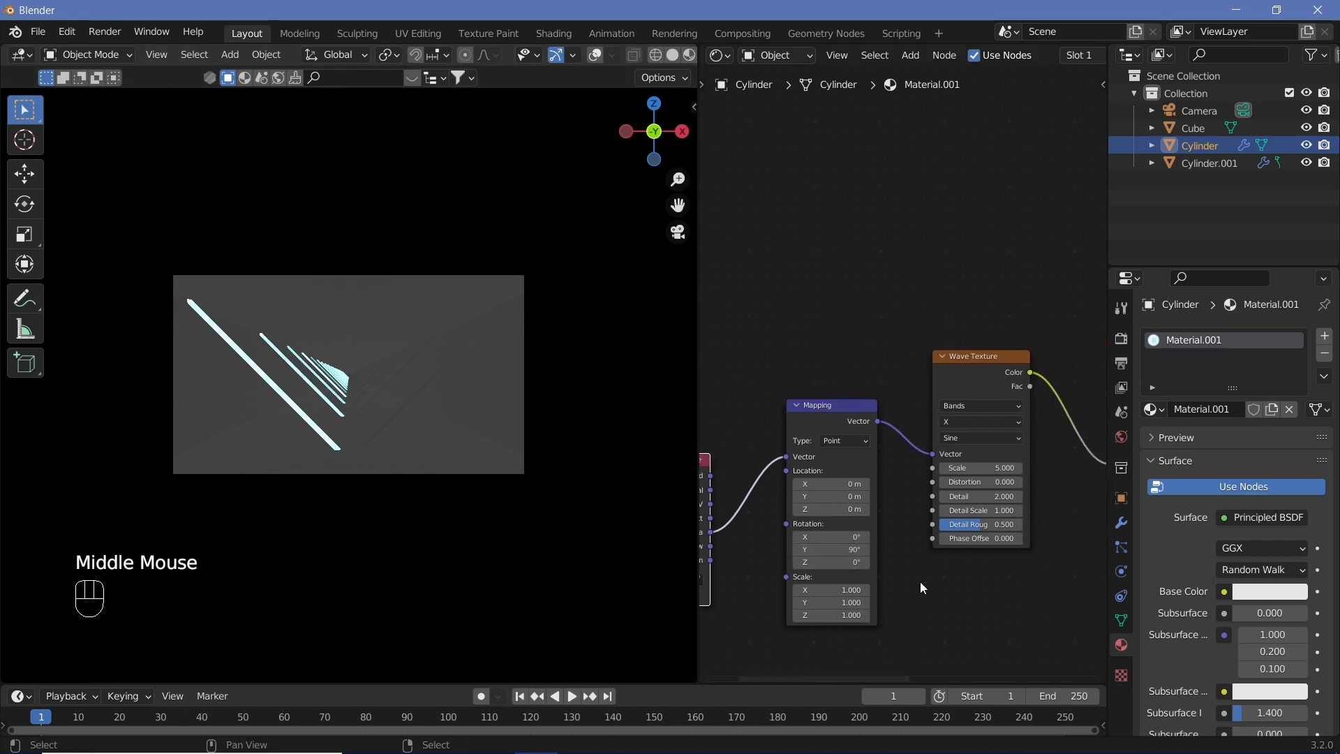
pyautogui.click(976, 470)
pyautogui.write('0.02')
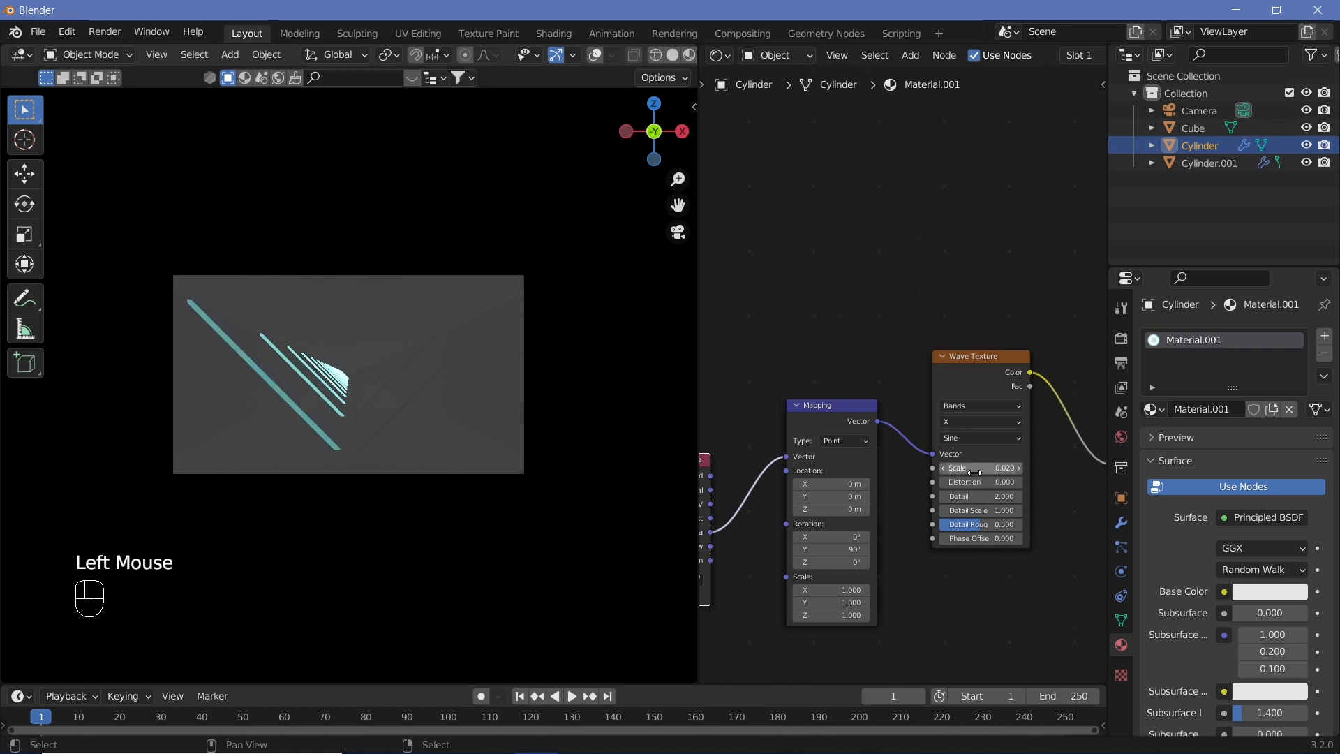
pyautogui.press('Return')
# Step: Shift the Mapping node's X location to a small negative value to test how the glow moves along the corridor
pyautogui.moveTo(750, 427); pyautogui.dragTo(784, 420, button='middle')
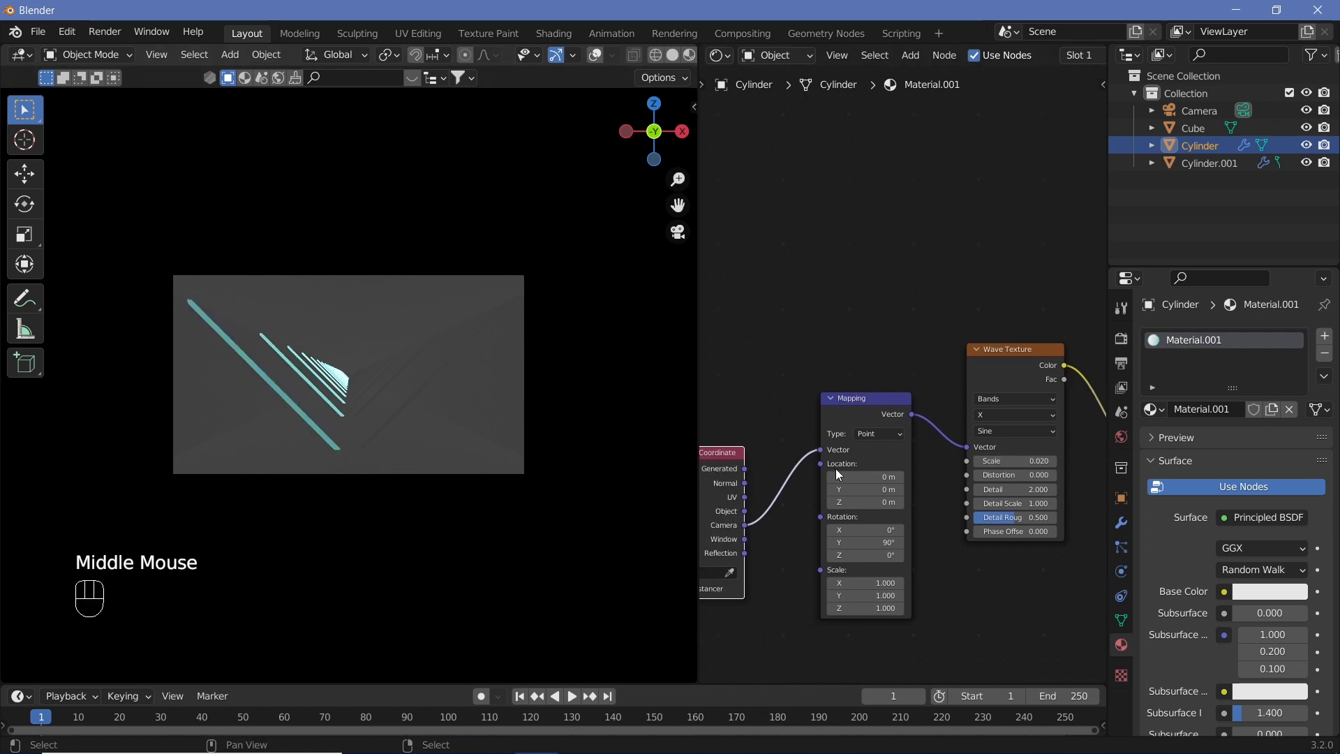
pyautogui.moveTo(840, 477)
pyautogui.mouseDown()
pyautogui.moveTo(939, 477)
pyautogui.moveTo(806, 477)
pyautogui.moveTo(819, 476)
pyautogui.mouseUp()
# Step: Insert a ColorRamp between the Wave Texture and Multiply nodes, moving its black stop inward and its white stop to 0.778
pyautogui.moveTo(969, 339); pyautogui.dragTo(787, 320, button='middle')
pyautogui.moveTo(975, 386); pyautogui.dragTo(1024, 393)
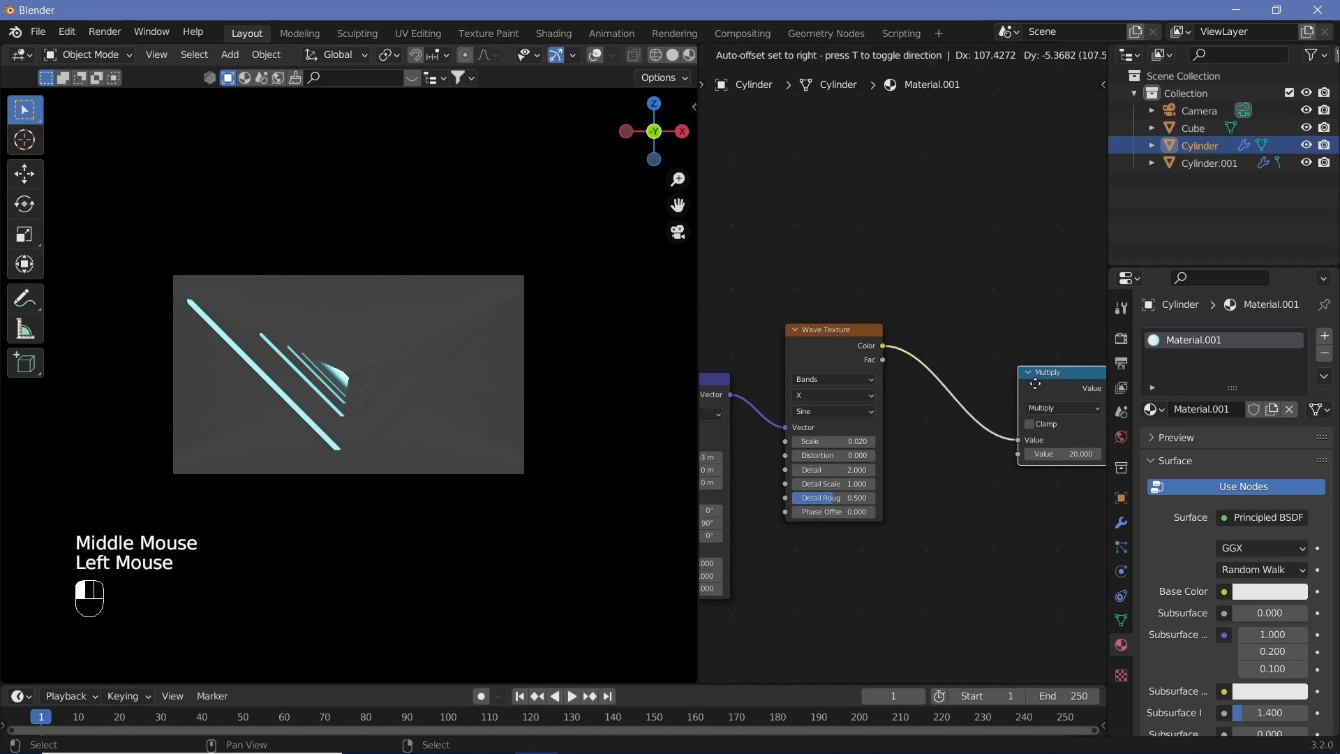
pyautogui.moveTo(1024, 393); pyautogui.dragTo(922, 408, button='middle')
pyautogui.hotkey('shift', 'a')
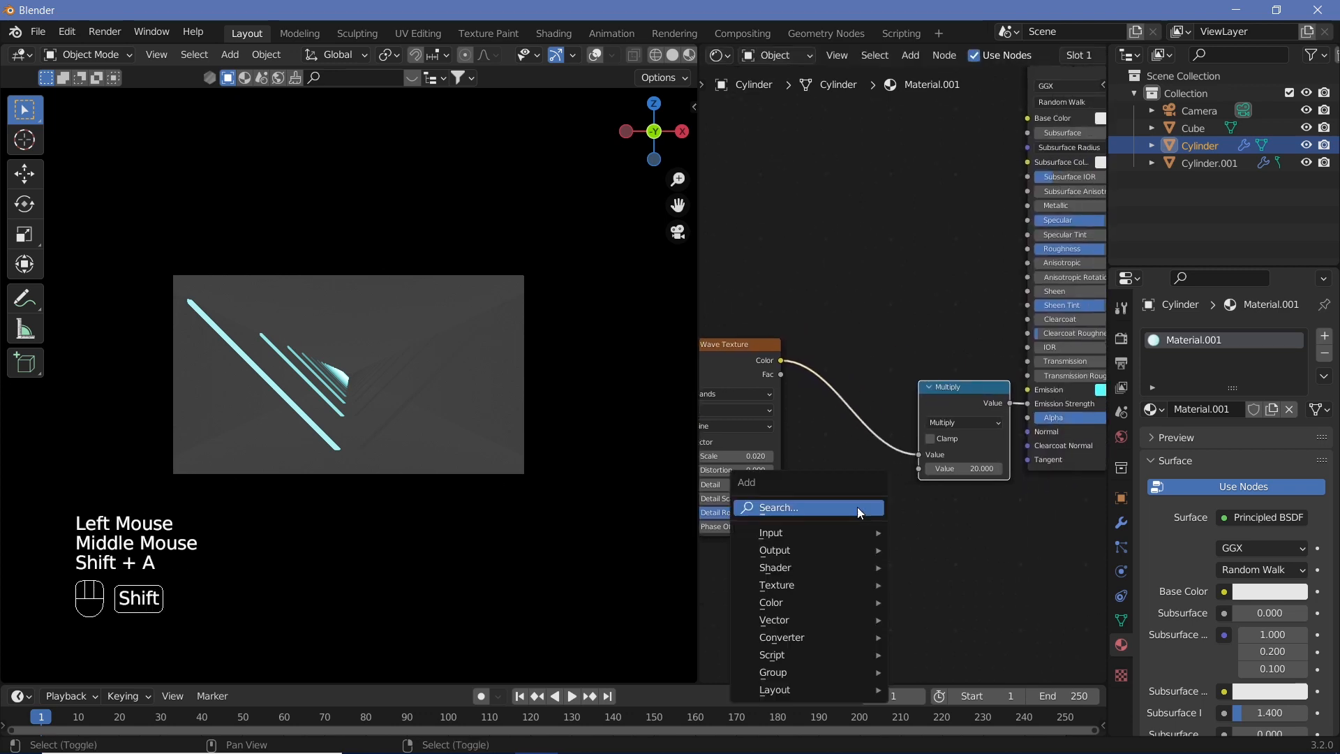
pyautogui.write('colo')
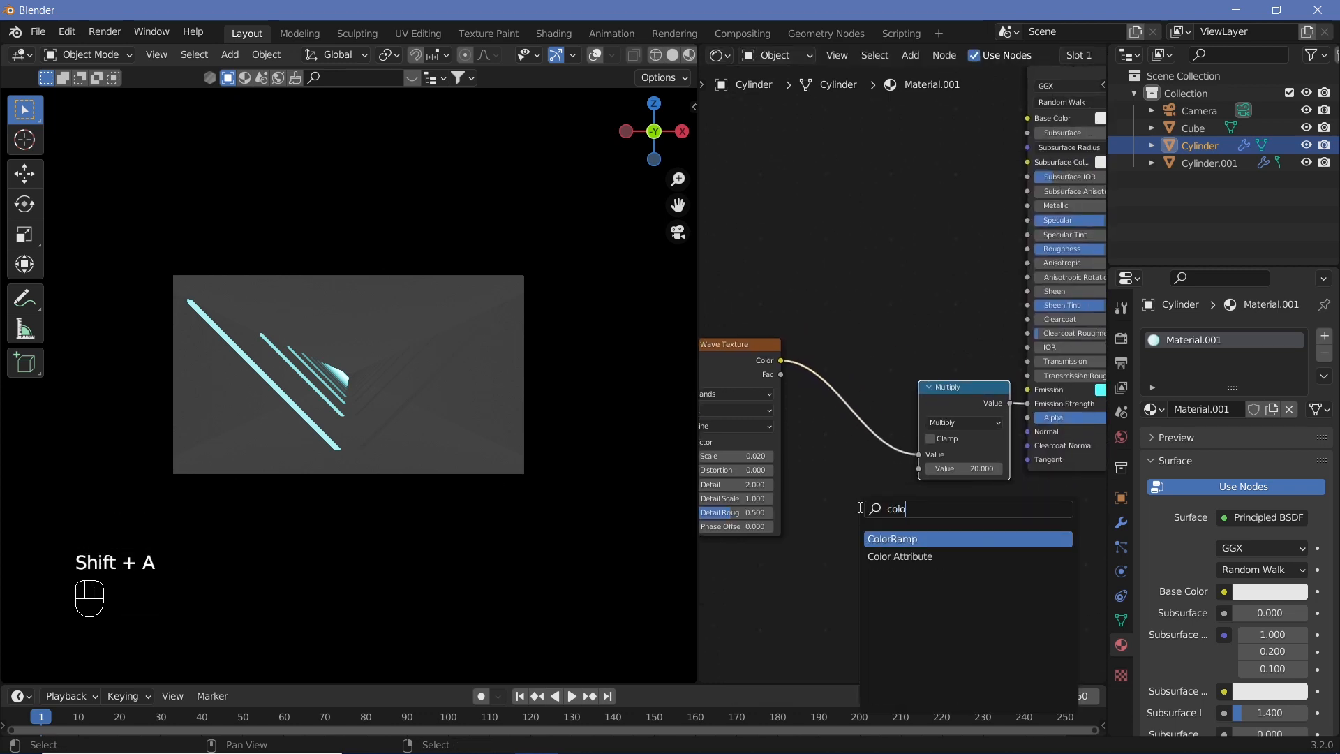
pyautogui.press('Return')
pyautogui.click(906, 545)
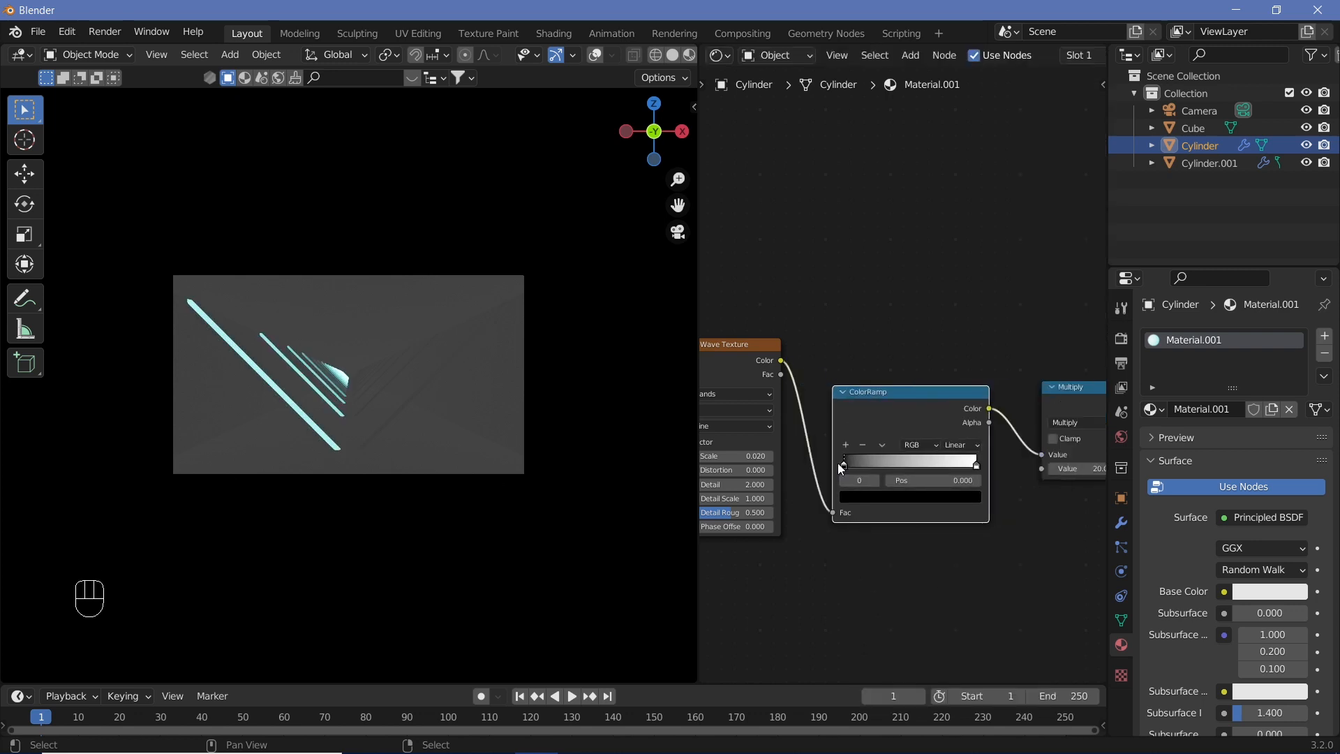
pyautogui.moveTo(843, 466); pyautogui.dragTo(946, 466)
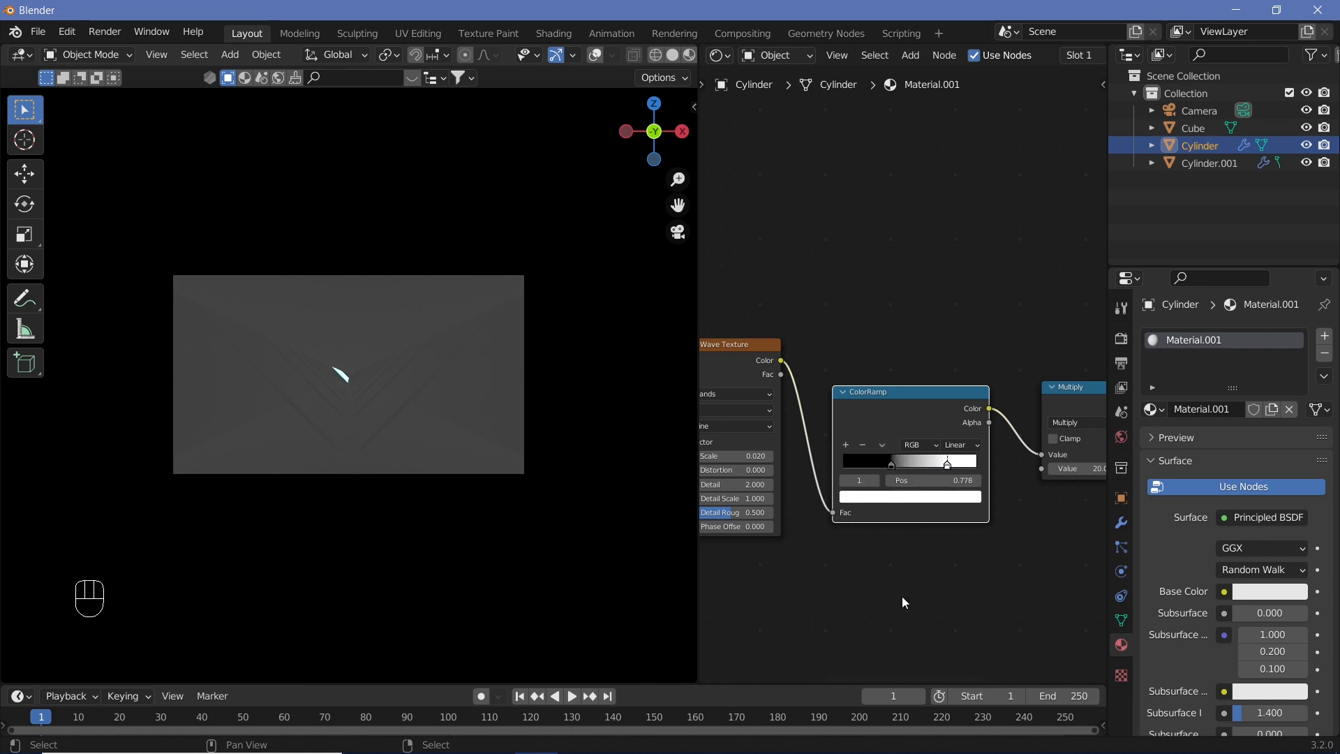
# Step: Test the narrowed glow by shifting the Mapping node's X location to about -49 m, and reset it to 0 m
pyautogui.moveTo(903, 601); pyautogui.dragTo(1101, 574, button='middle')
pyautogui.moveTo(782, 444); pyautogui.dragTo(670, 444)
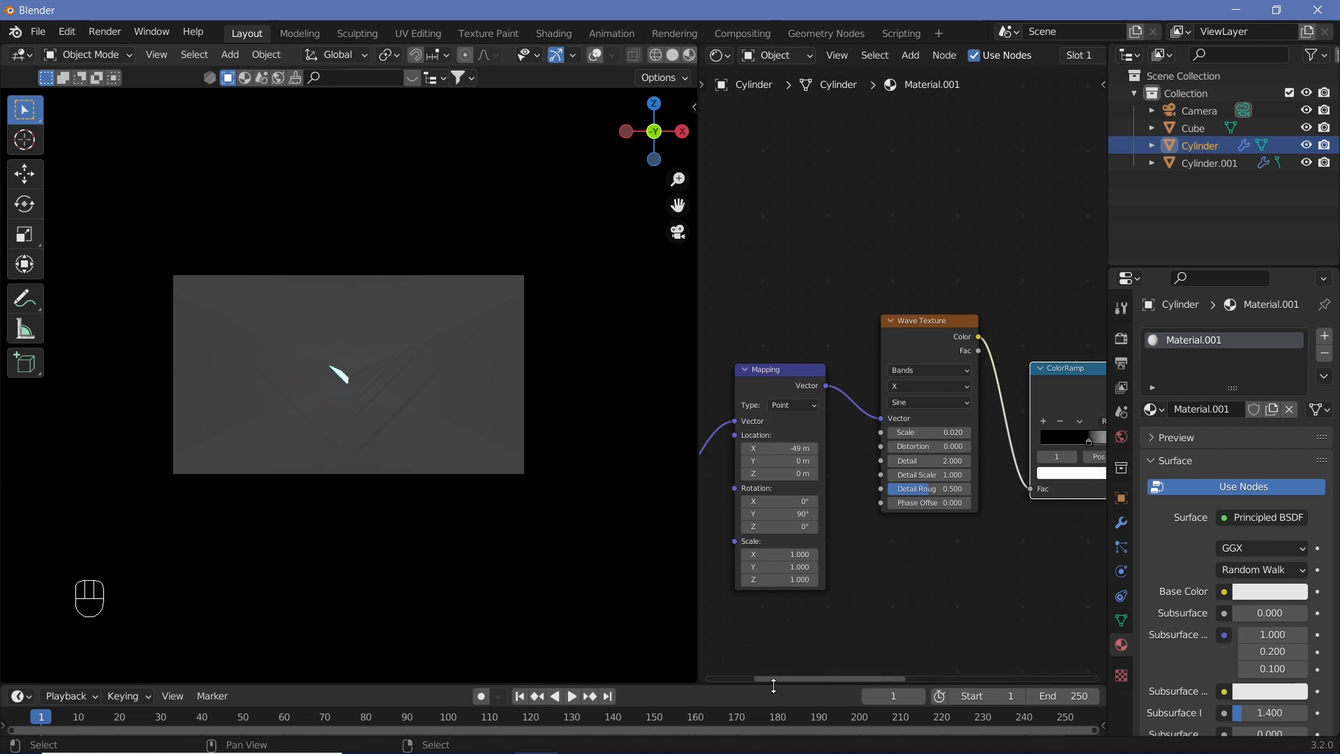
pyautogui.click(777, 451)
pyautogui.write('0')
pyautogui.press('Return')
# Step: Enlarge the timeline area and set the animation's end frame to 150
pyautogui.keyDown('ctrl'); pyautogui.moveTo(402, 119); pyautogui.dragTo(426, 179, button='middle'); pyautogui.keyUp('ctrl')
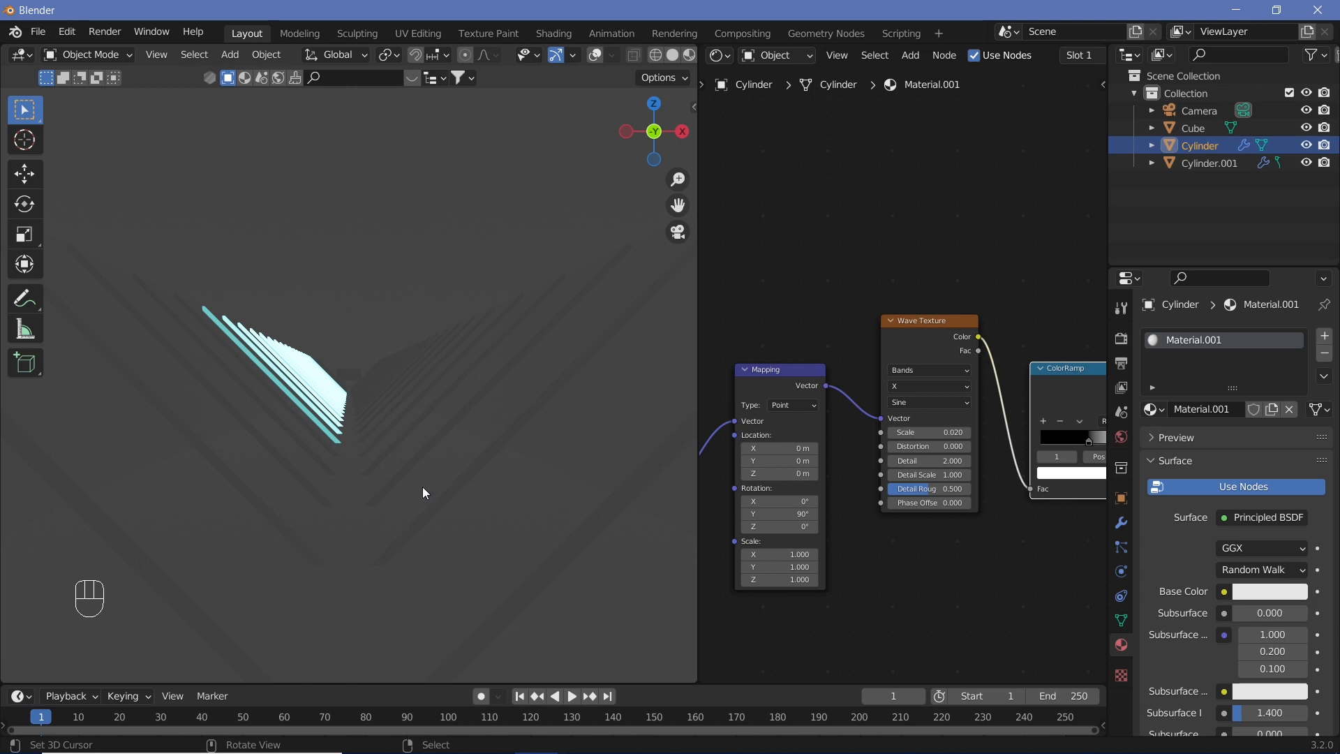
pyautogui.moveTo(426, 685); pyautogui.dragTo(426, 594)
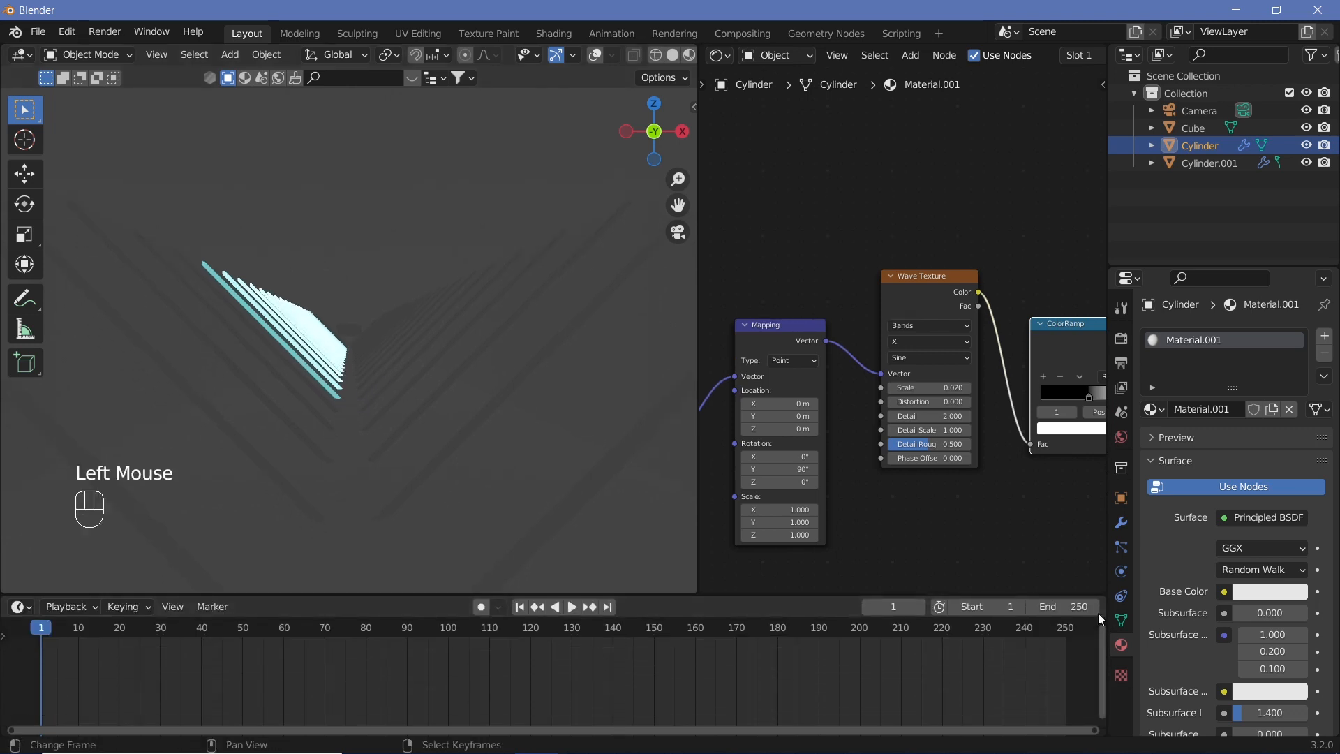
pyautogui.doubleClick(1065, 602)
pyautogui.write('150')
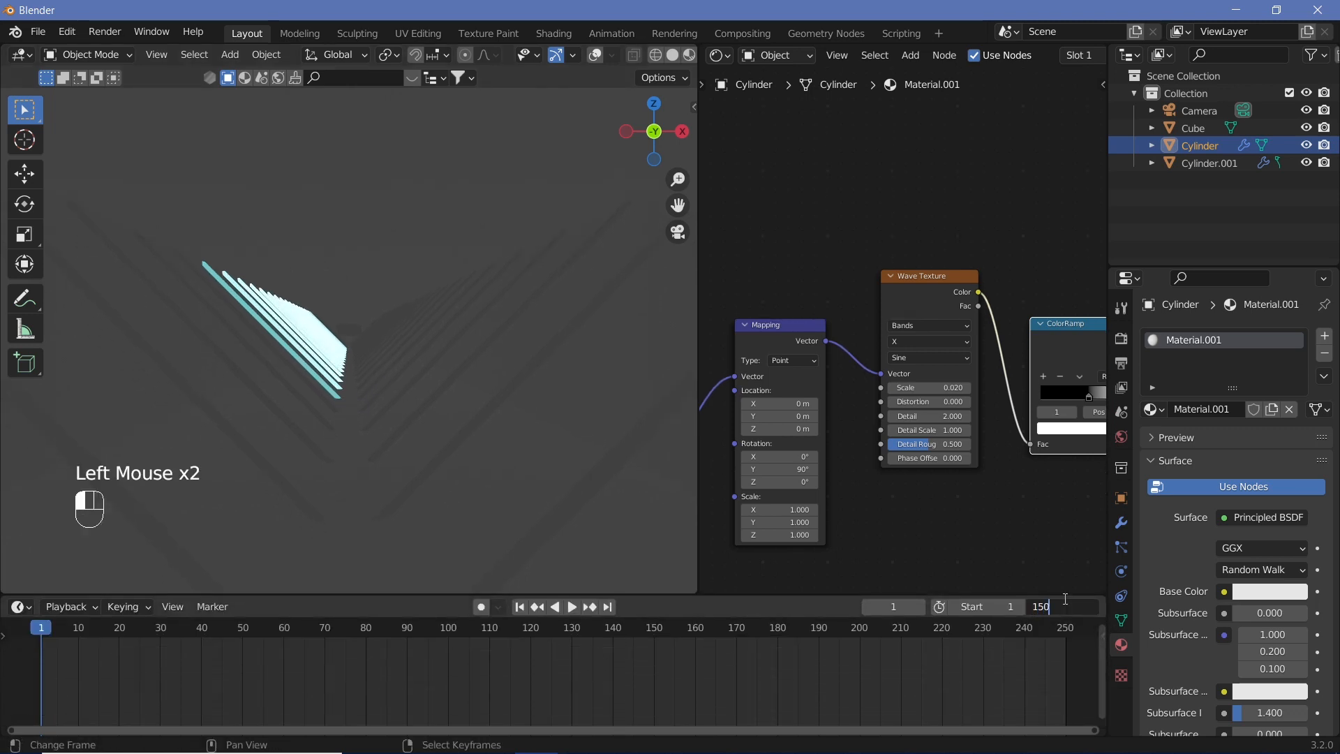
pyautogui.press('Return')
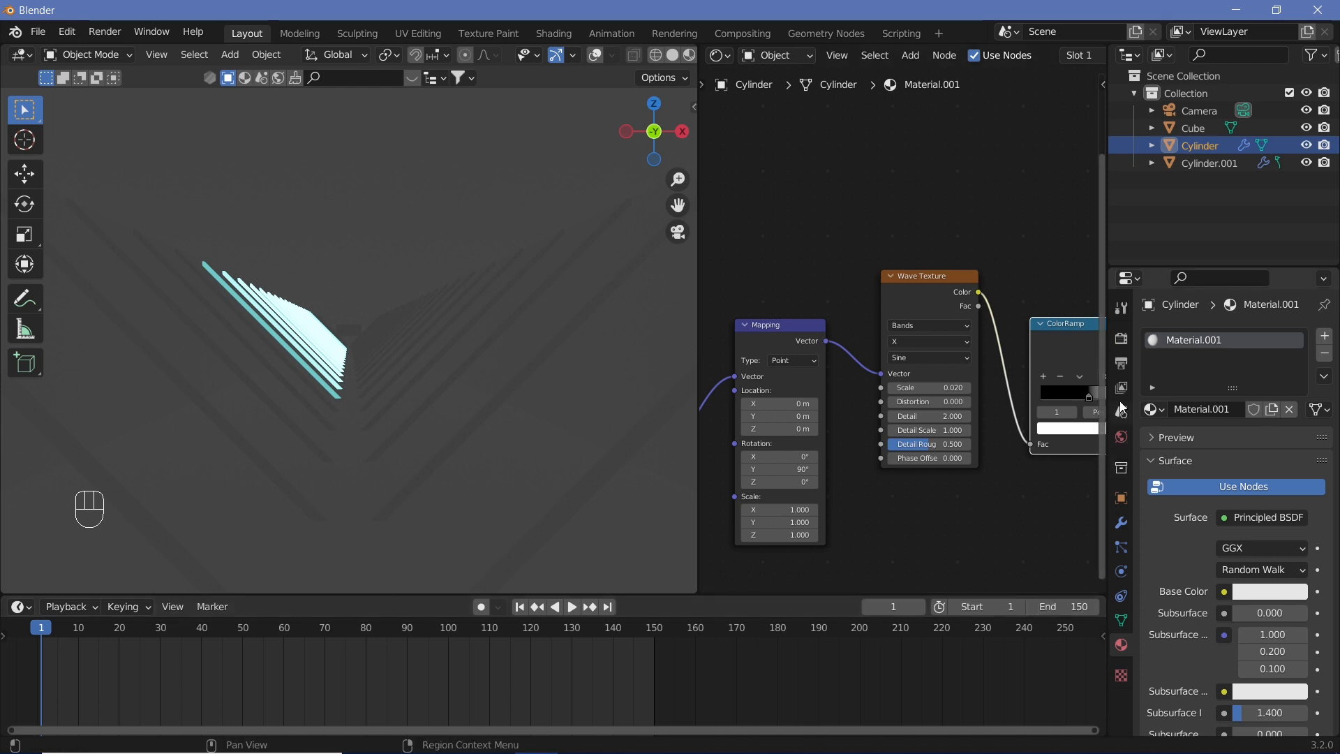
# Step: Set the scene's output frame rate to 30 fps
pyautogui.click(1122, 364)
pyautogui.click(1277, 495)
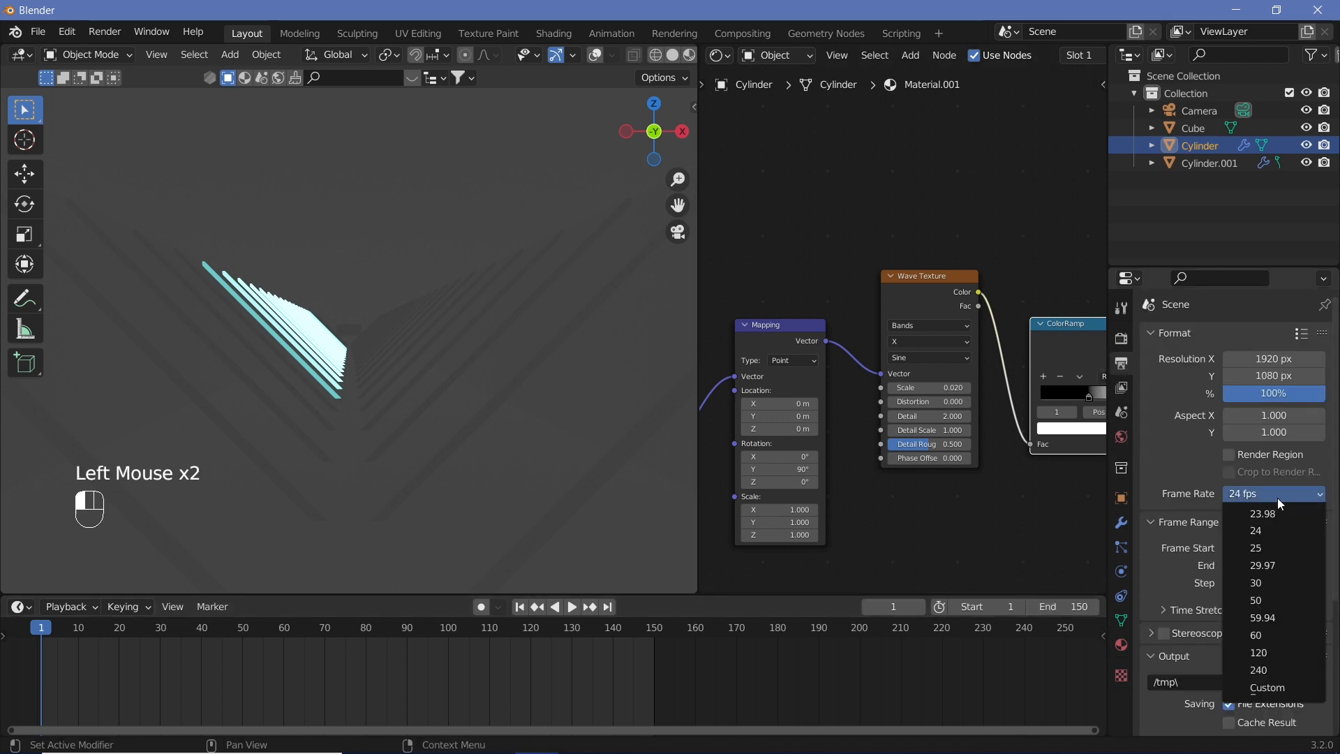
pyautogui.click(1288, 578)
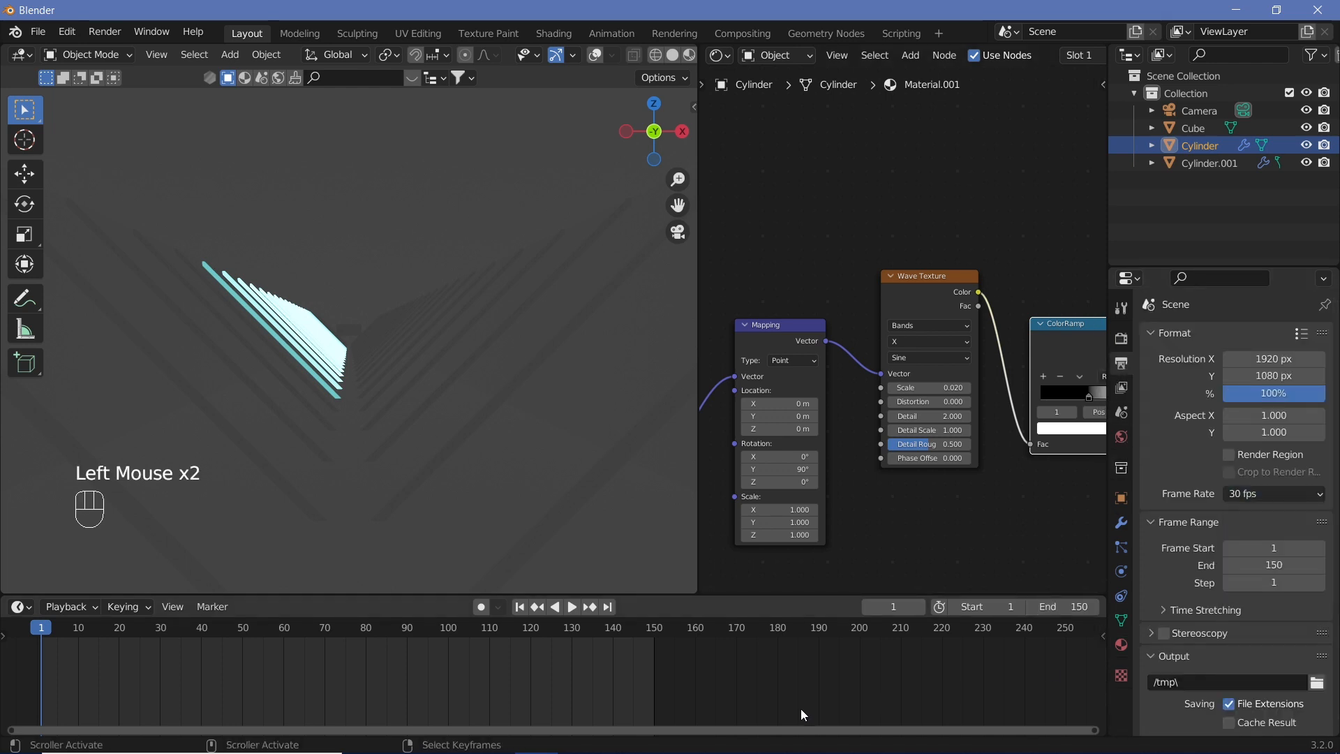
# Step: Keyframe the Mapping node's location at 0 m on frame 0
pyautogui.press('Left')
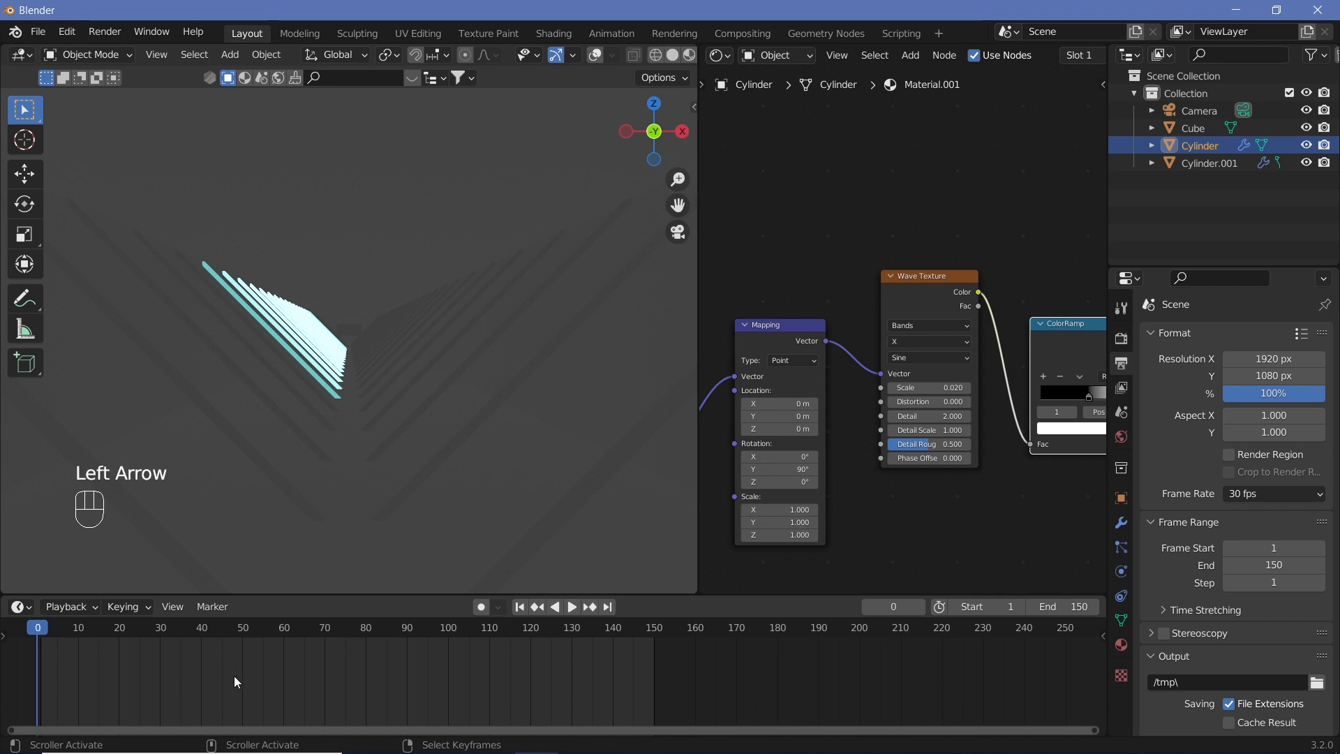
pyautogui.press('i')
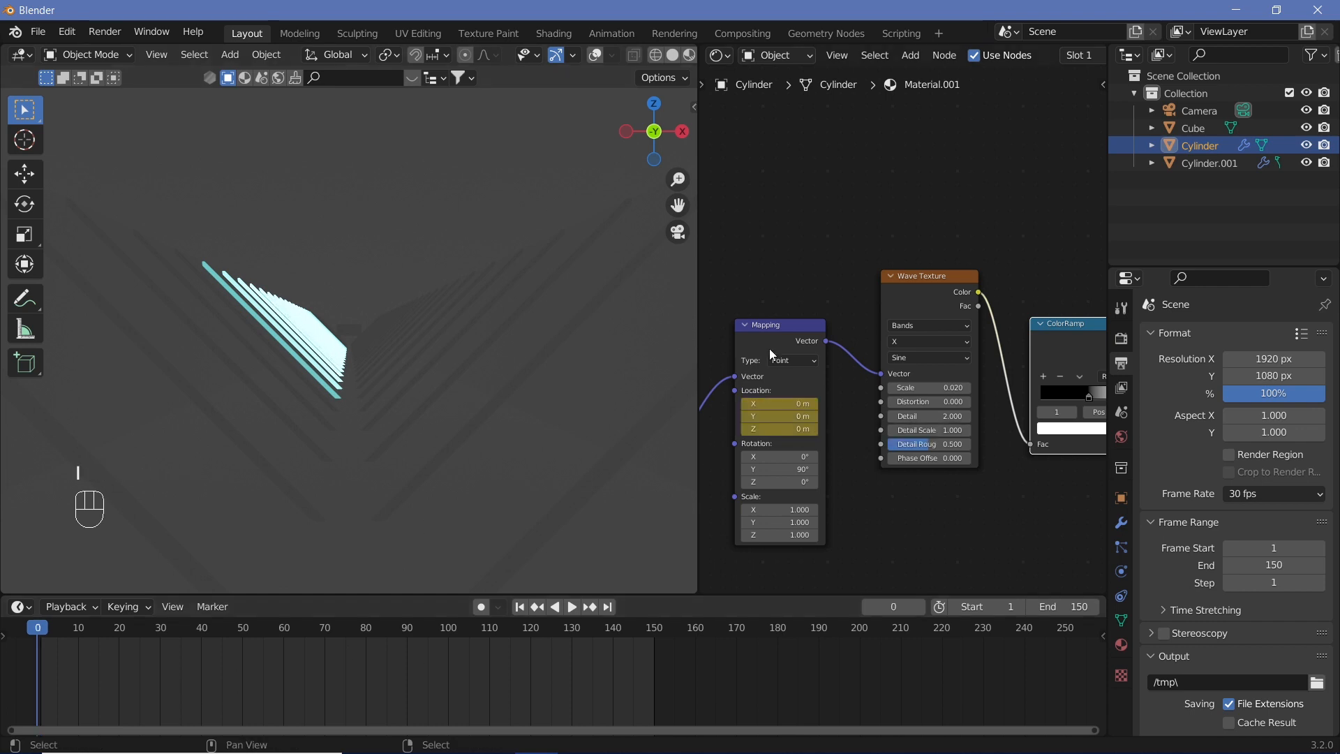
pyautogui.click(767, 325)
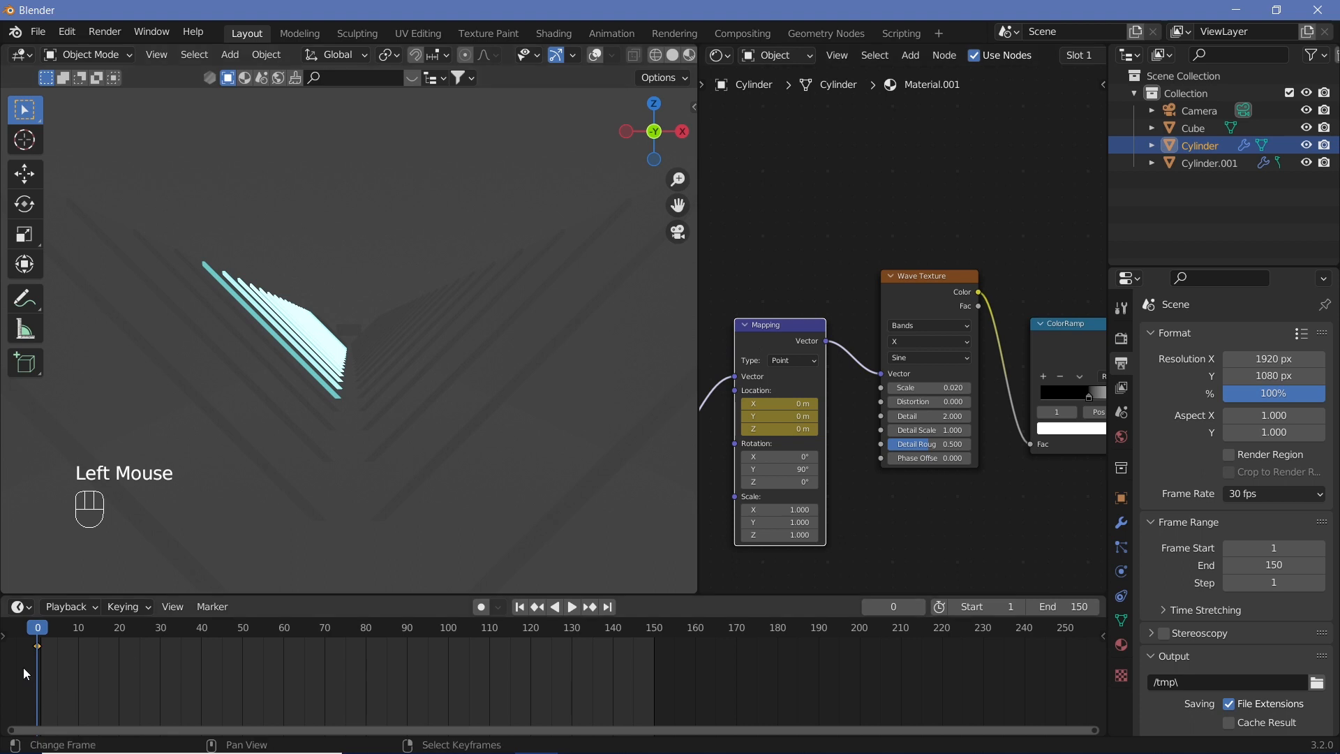
# Step: On frame 150, set the Mapping node's X location to about -31.4 m and keyframe the location
pyautogui.click(655, 632)
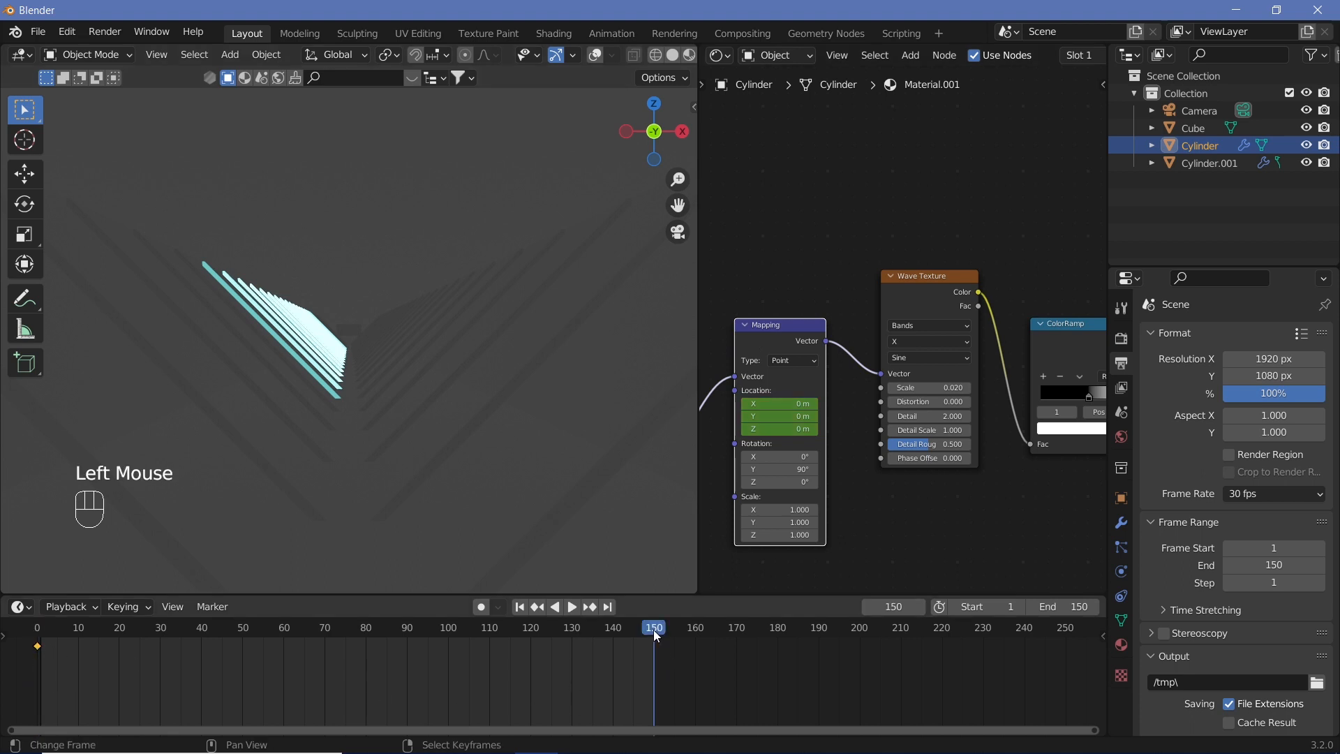
pyautogui.click(338, 404)
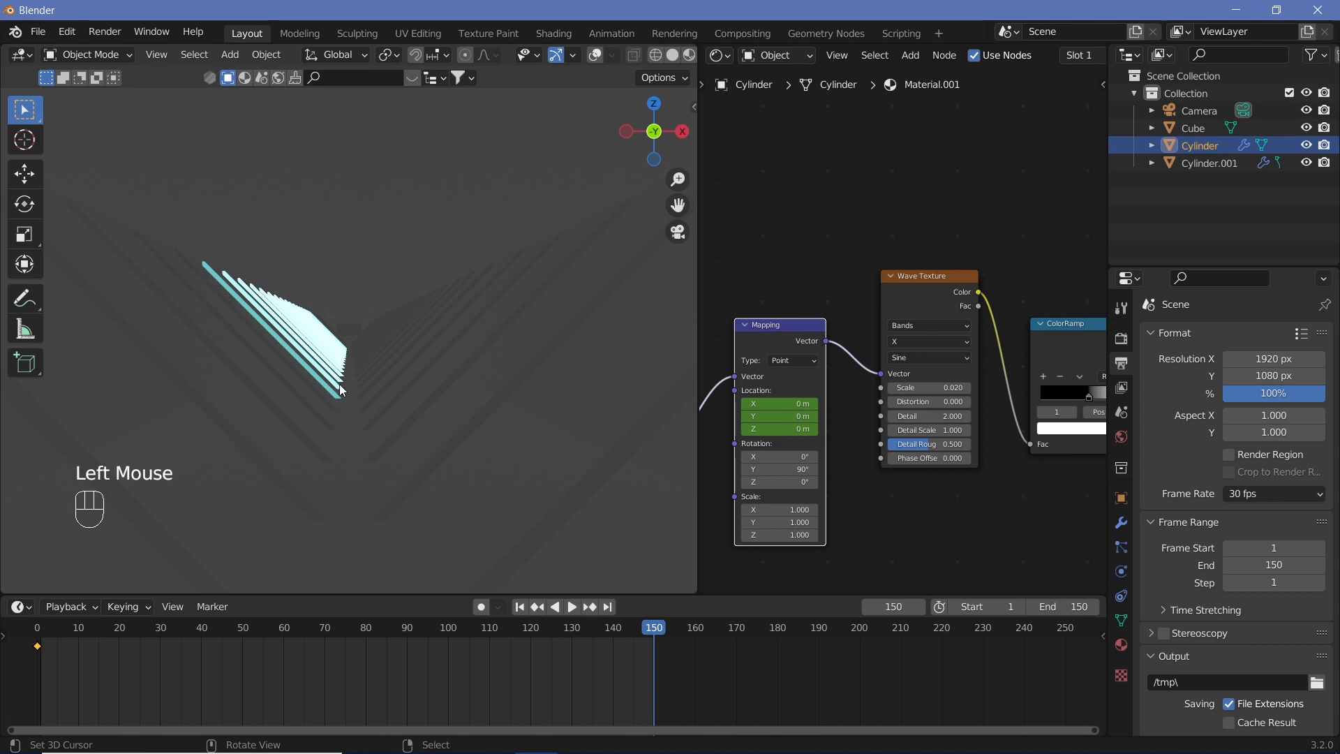
pyautogui.click(597, 57)
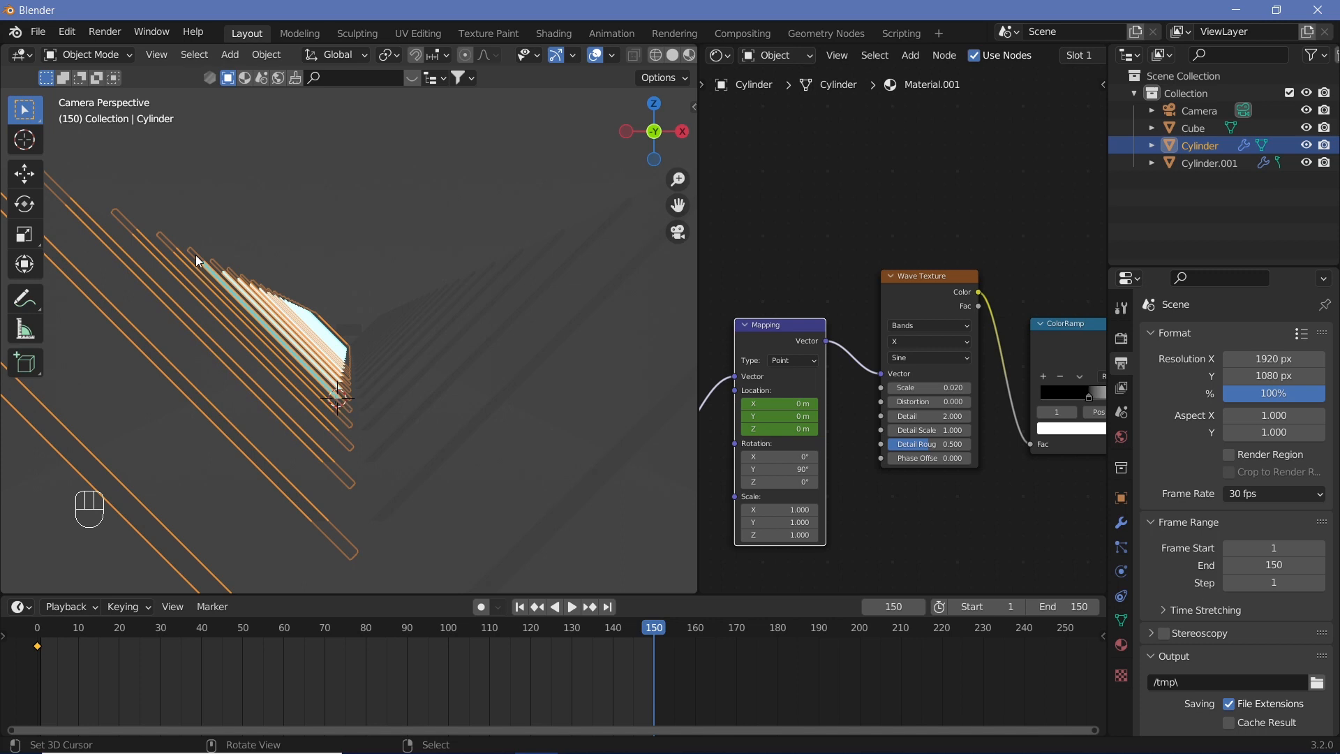
pyautogui.keyDown('shift'); pyautogui.moveTo(780, 403); pyautogui.dragTo(688, 403); pyautogui.keyUp('shift')
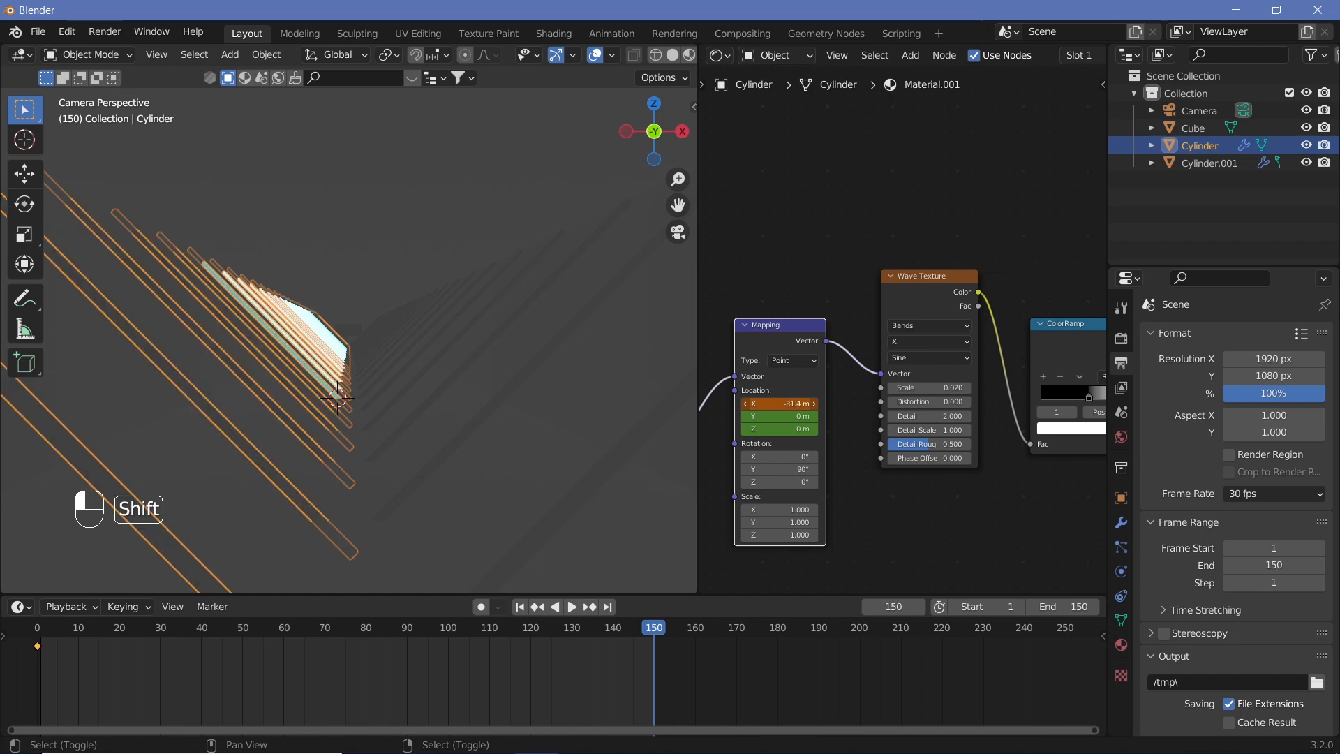
pyautogui.keyDown('shift'); pyautogui.moveTo(782, 405); pyautogui.dragTo(782, 405); pyautogui.keyUp('shift')
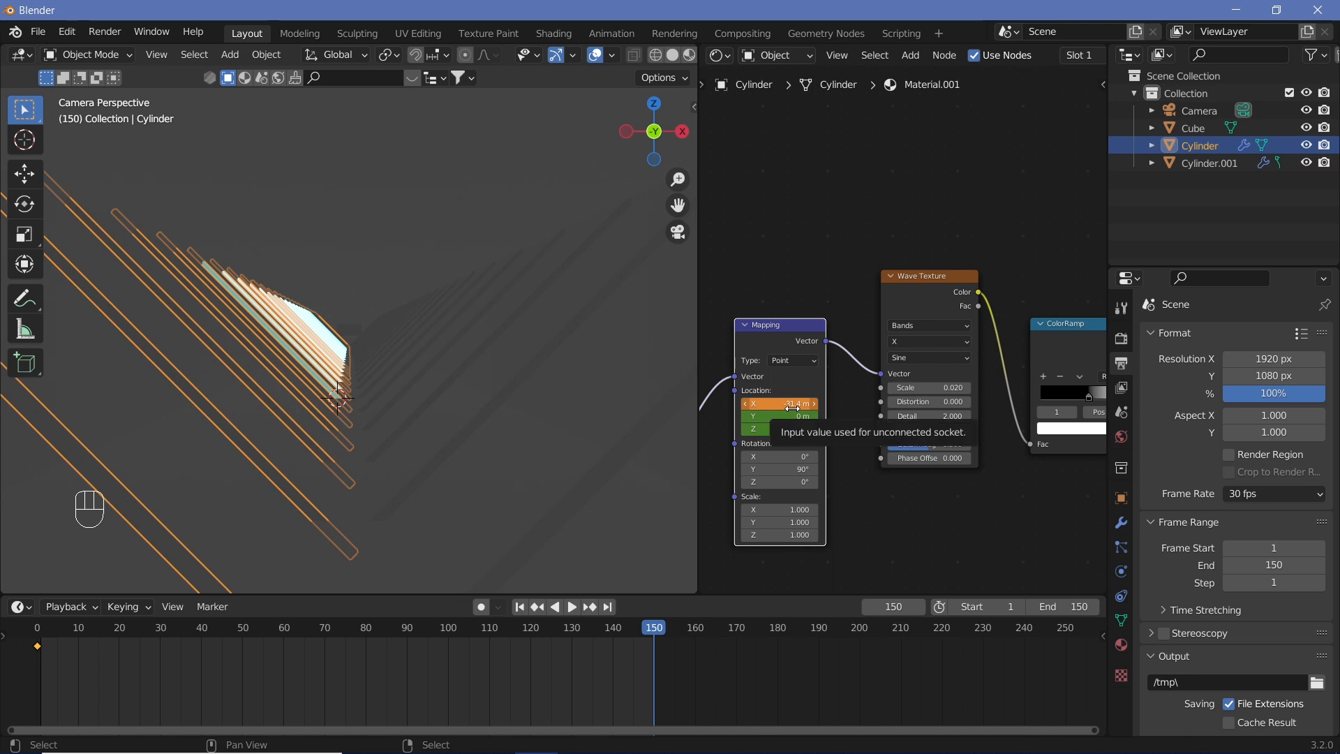
pyautogui.press('i')
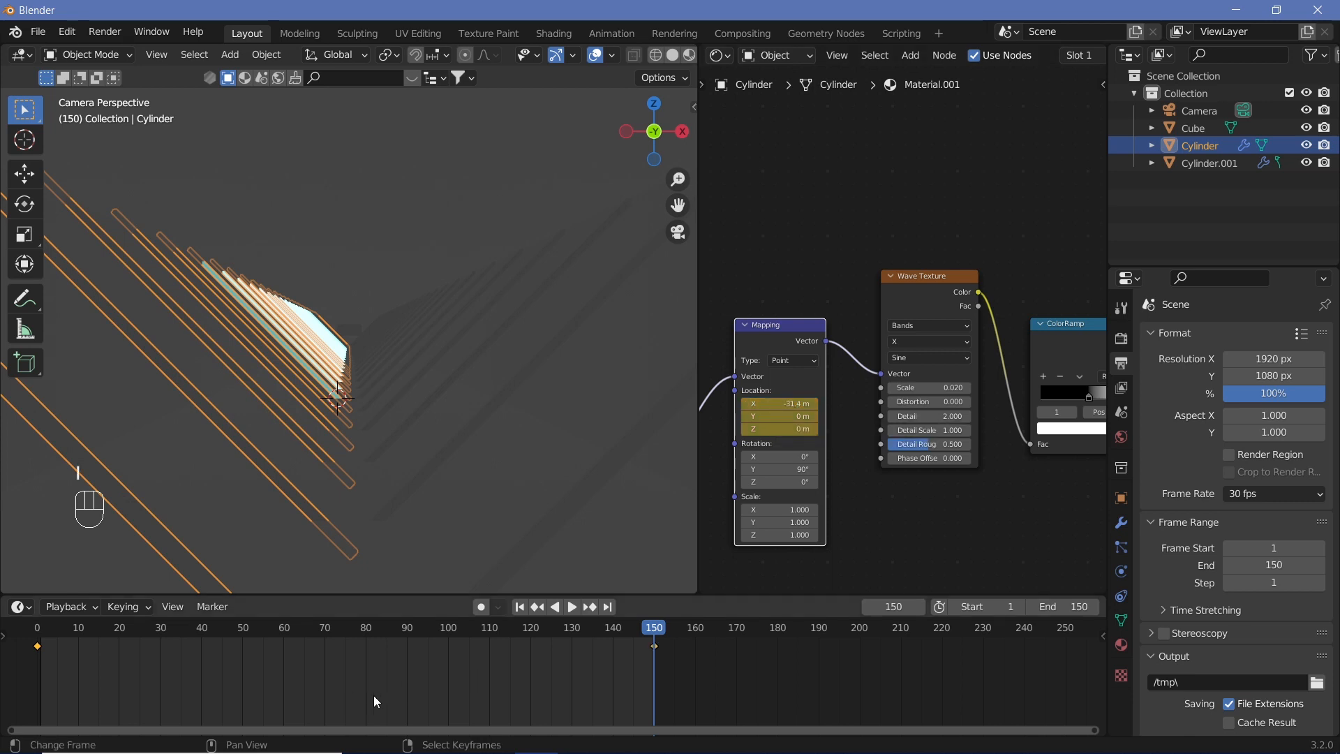
# Step: Set the Mapping keyframes' interpolation to Linear and play the animation from the start in the full camera view
pyautogui.press('t')
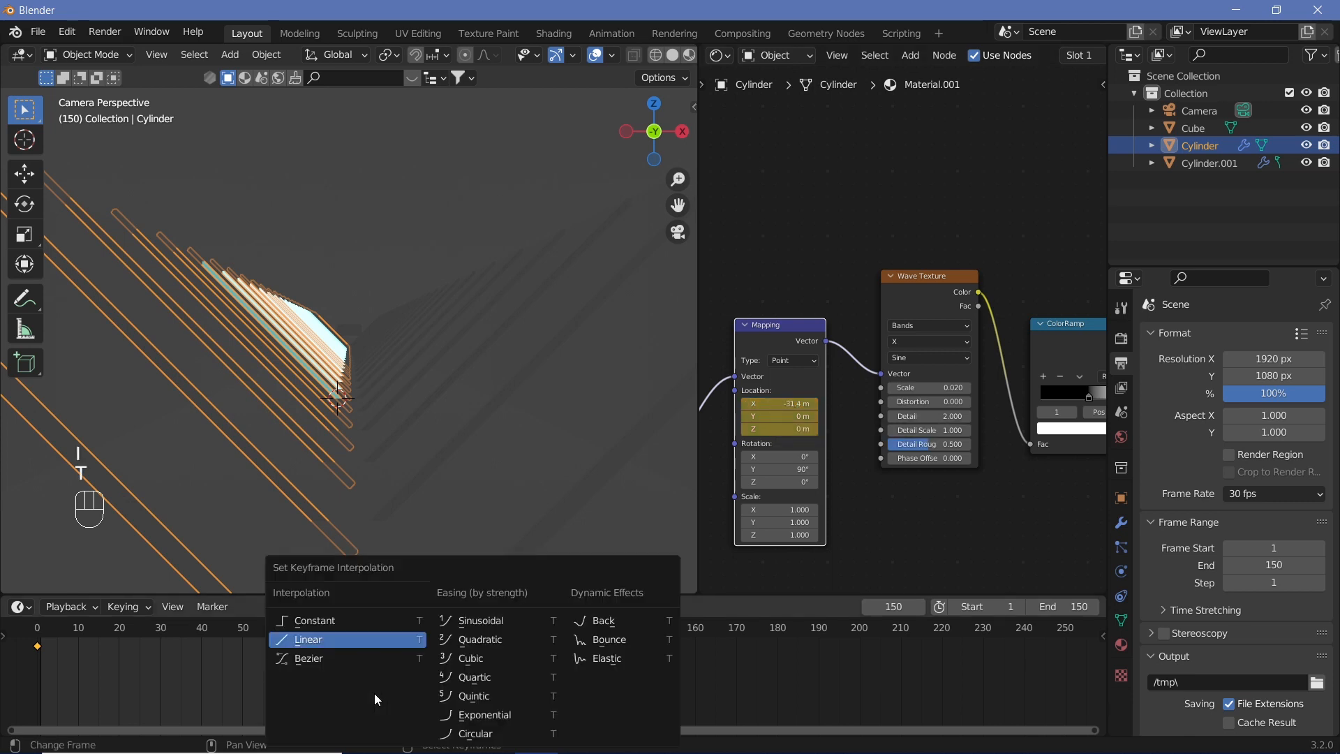
pyautogui.click(359, 636)
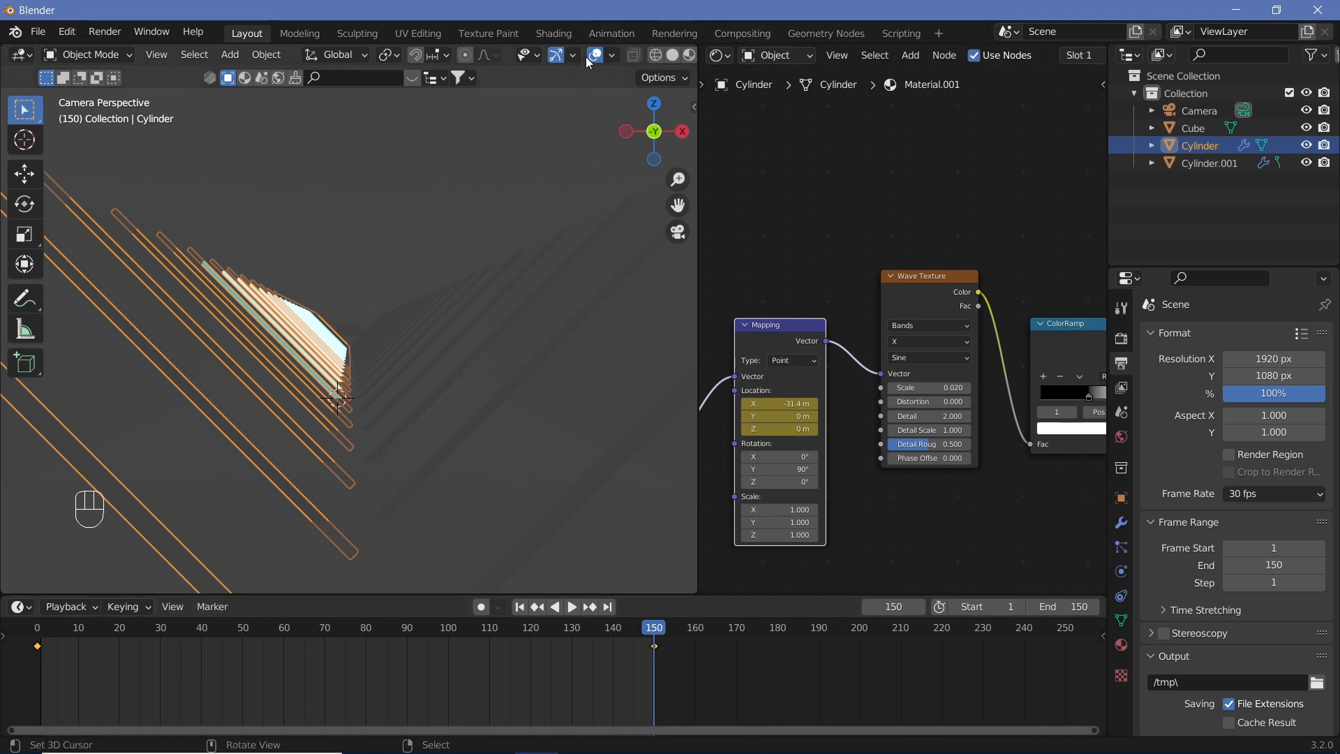
pyautogui.click(500, 311)
pyautogui.click(40, 637)
pyautogui.hotkey('shift', 'space')
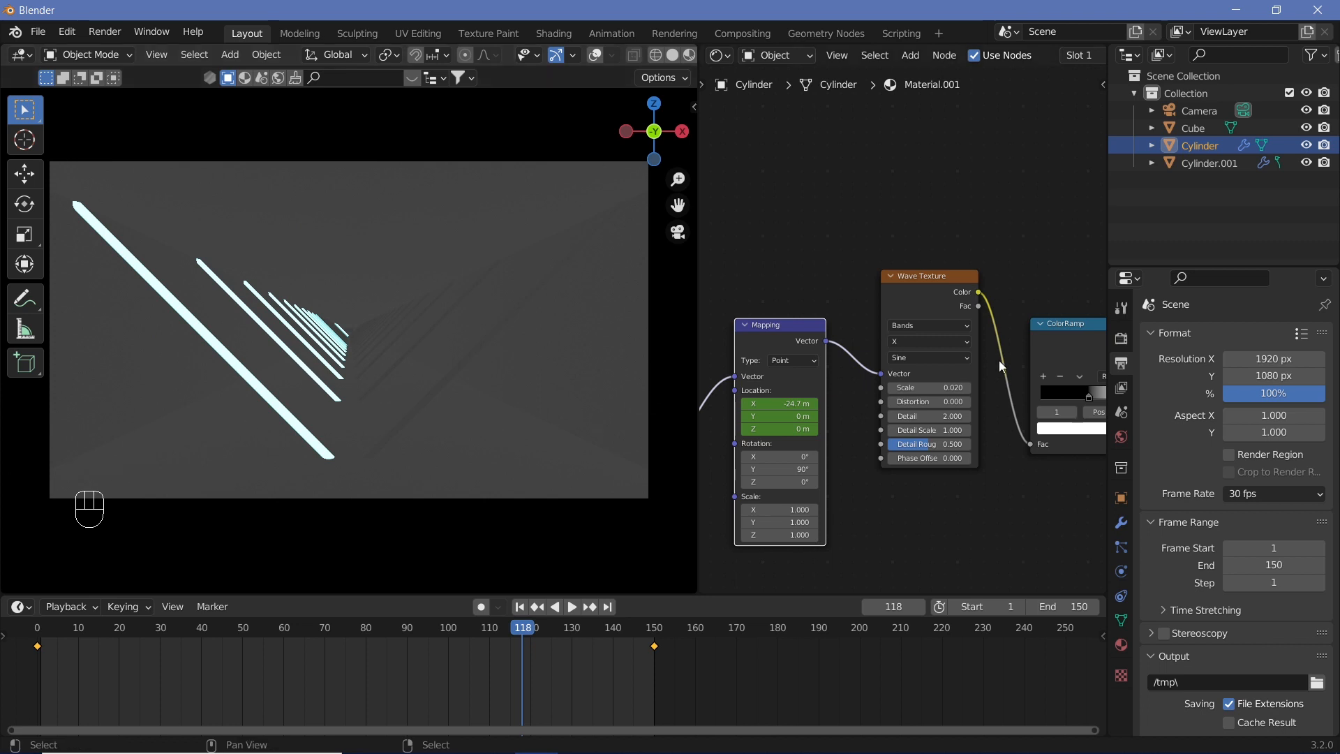
# Step: Enable Bloom for the Eevee render and set its intensity to 0.020
pyautogui.click(1122, 338)
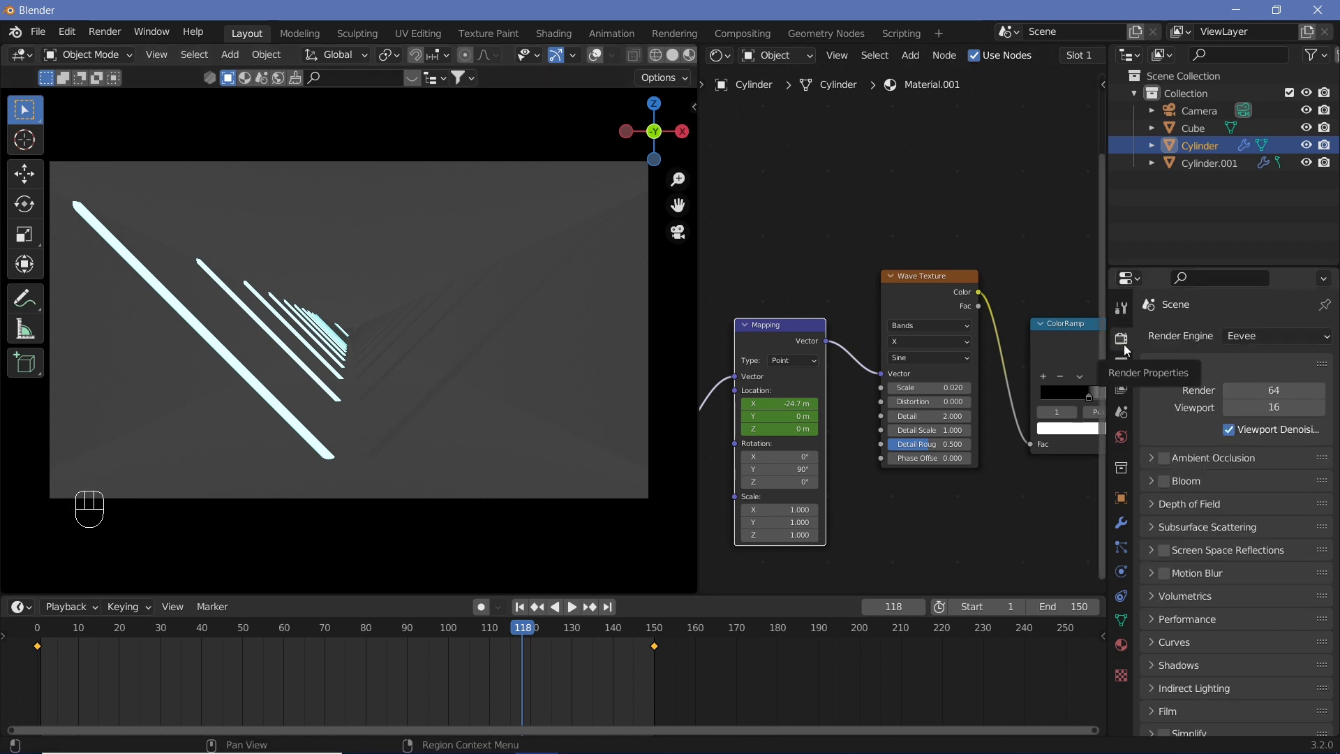
pyautogui.click(1163, 481)
pyautogui.click(1186, 481)
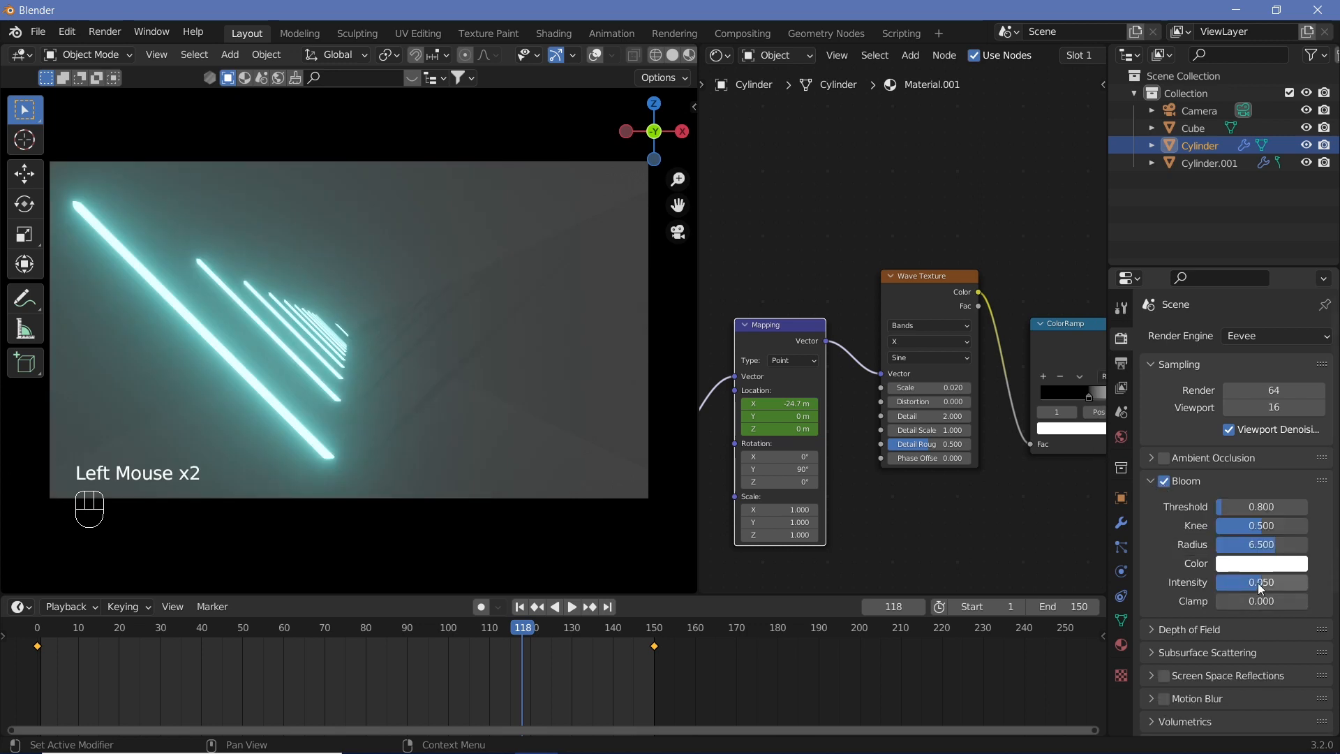
pyautogui.click(1260, 583)
pyautogui.press('Return')
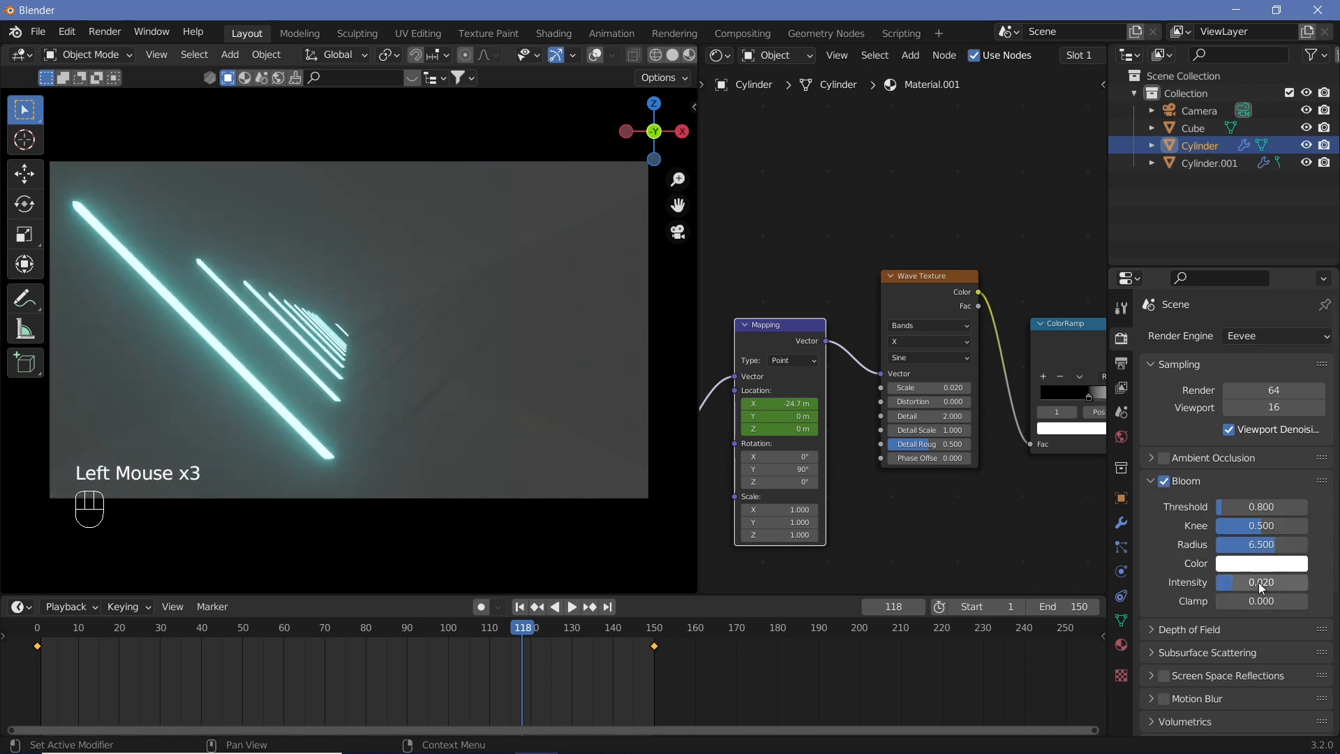
# Step: Enable Screen Space Reflections with Half Res Trace off and Trace Precision at 1.000
pyautogui.click(1157, 678)
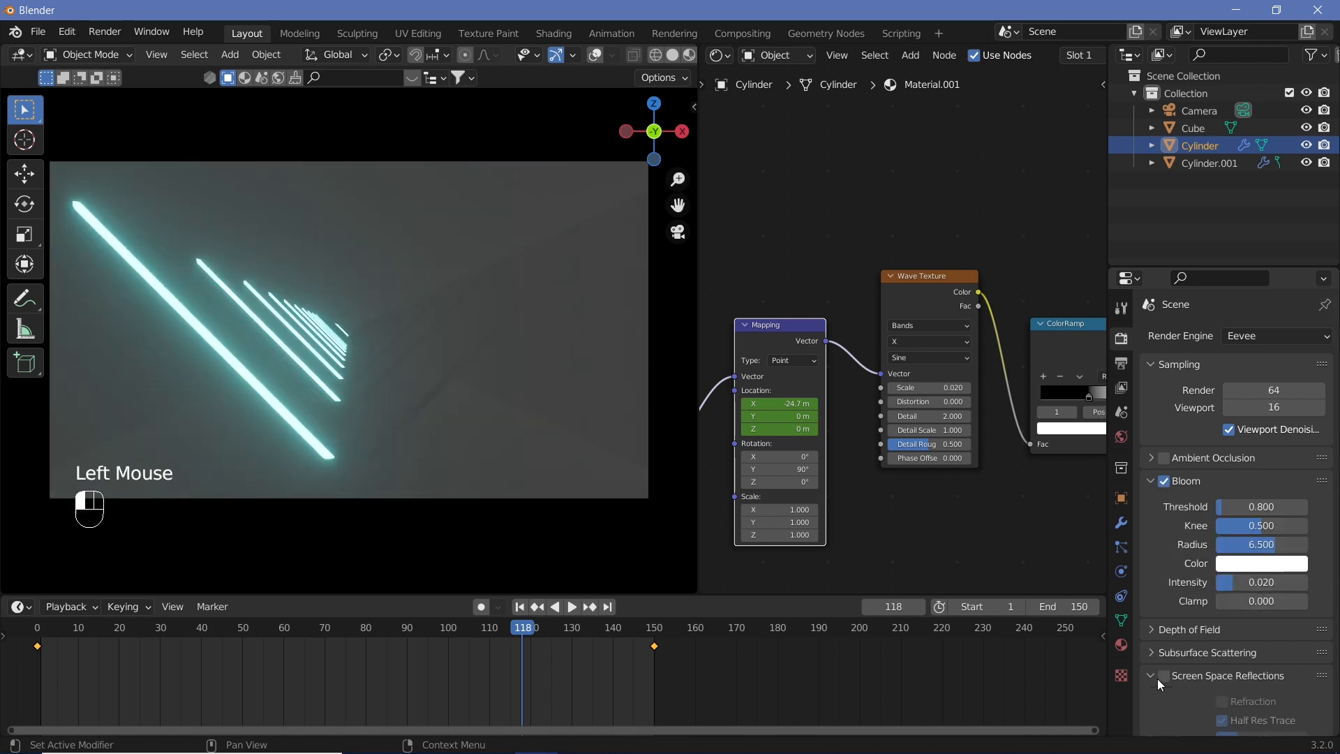
pyautogui.click(1146, 677)
pyautogui.click(1154, 676)
pyautogui.click(1164, 676)
pyautogui.scroll(-3, 1275, 688)
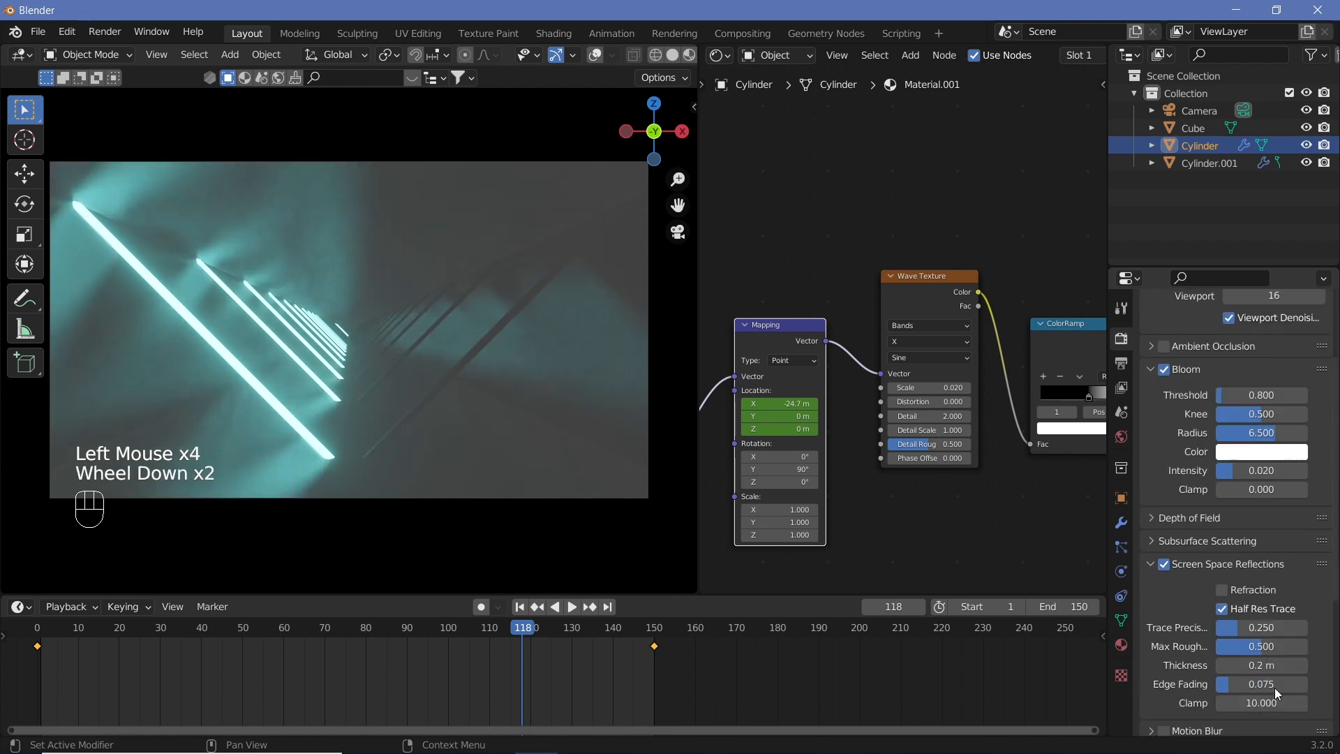
pyautogui.click(1223, 582)
pyautogui.moveTo(1236, 602); pyautogui.dragTo(1304, 601)
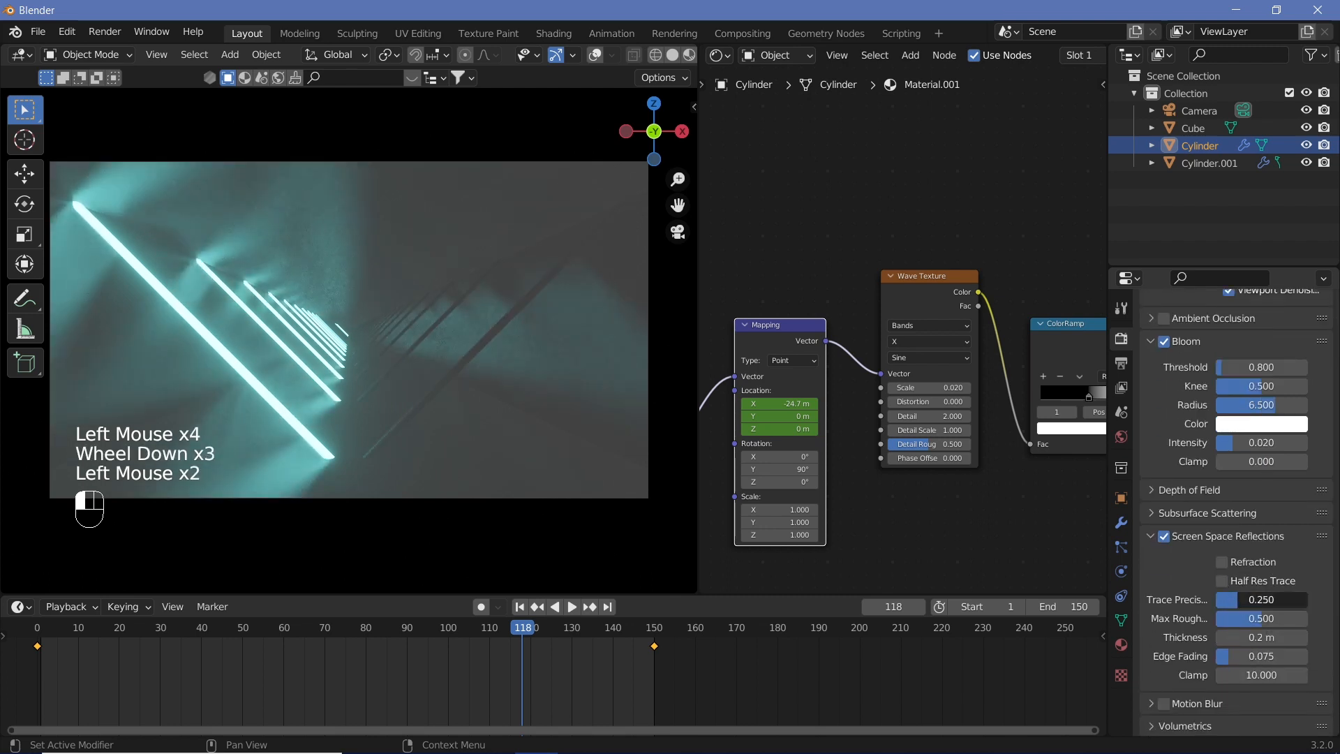
# Step: Set the Screen Space Reflections thickness to 0.15 m and edge fading to 0.500
pyautogui.click(1238, 638)
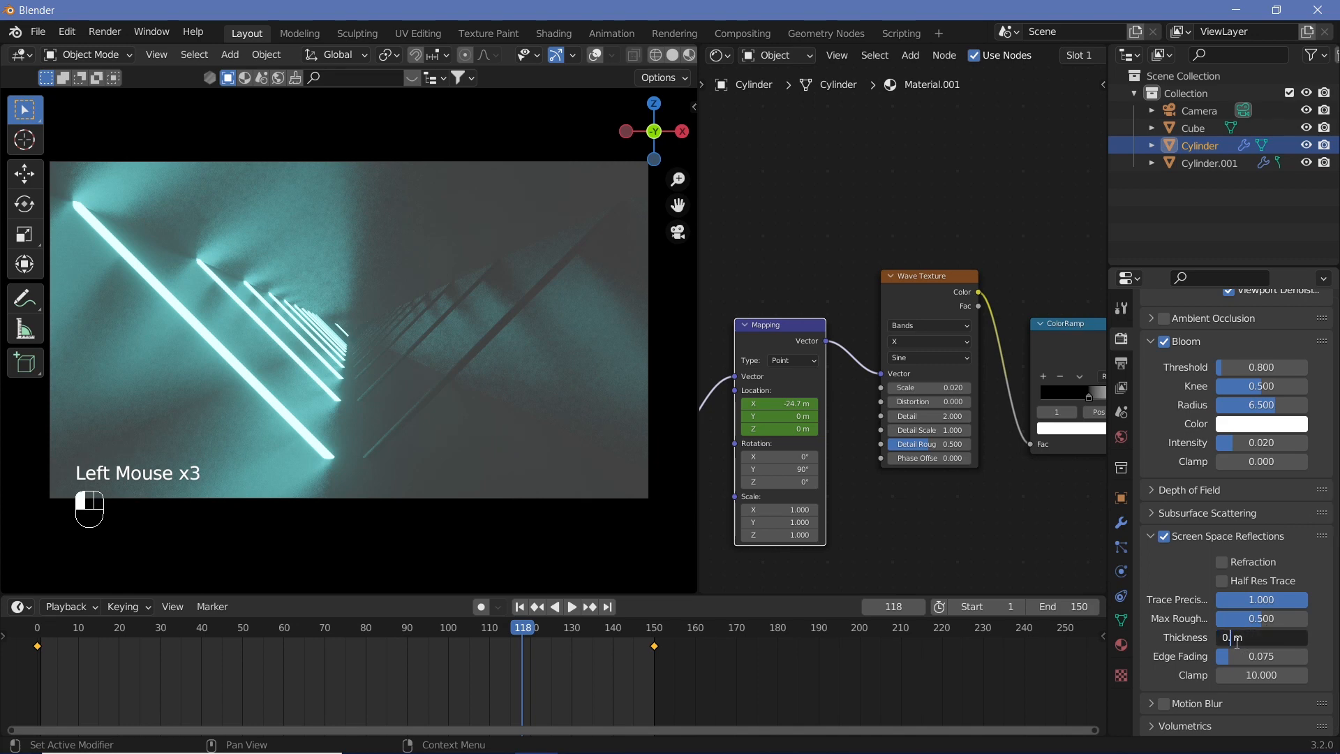
pyautogui.write('5')
pyautogui.press('Return')
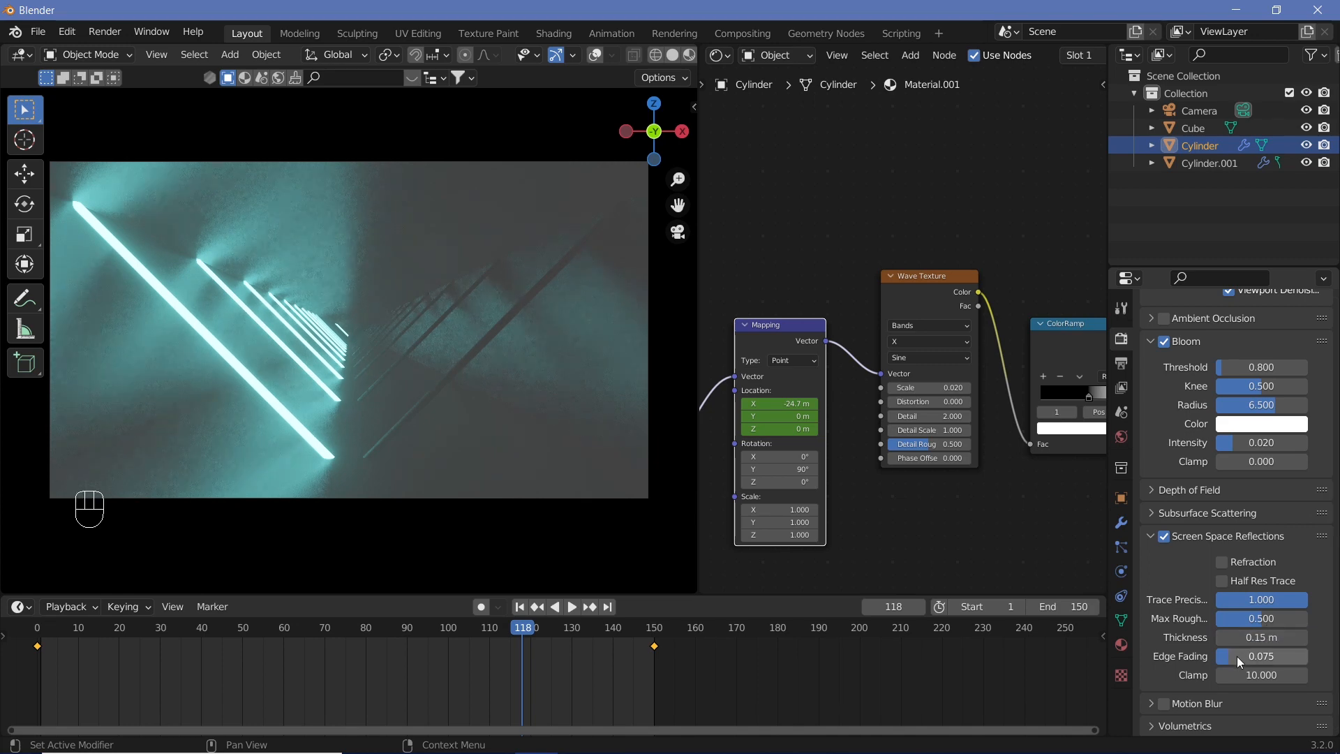
pyautogui.moveTo(1234, 660); pyautogui.dragTo(1308, 660)
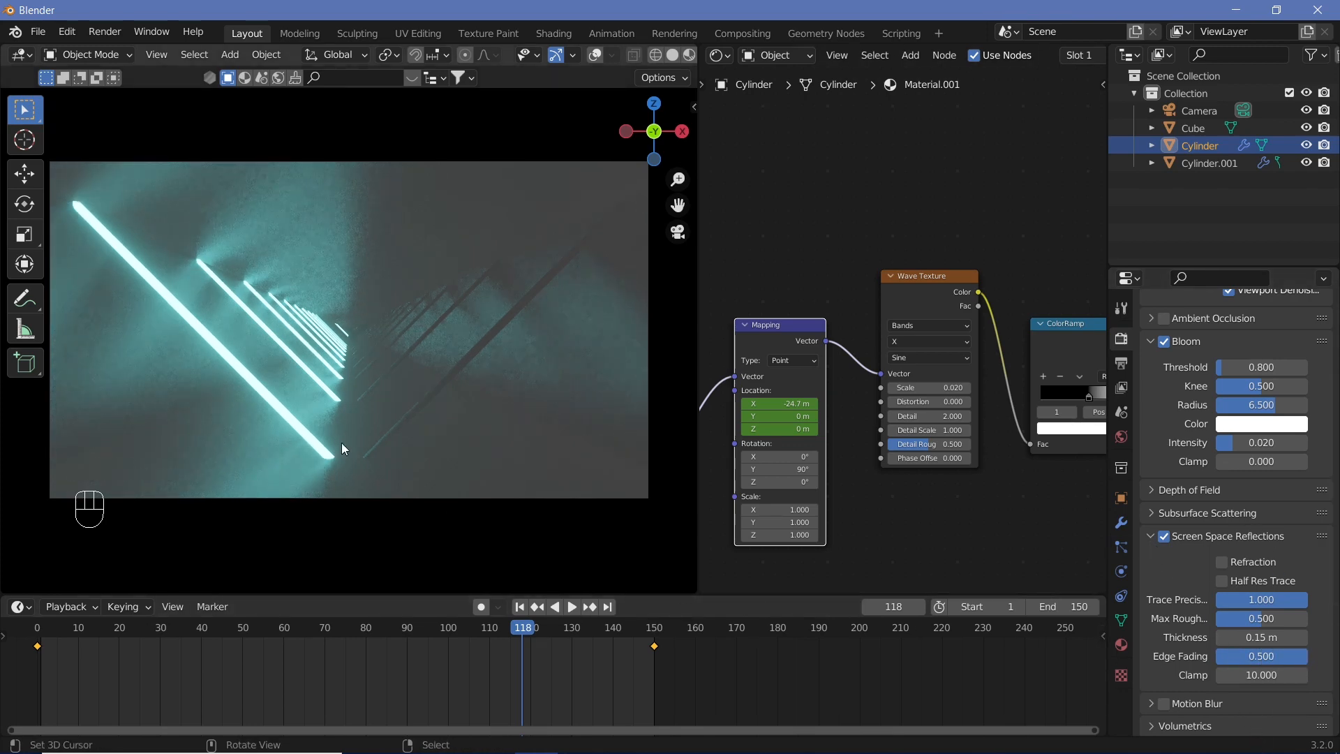
# Step: Play the animation in the camera view to check the reflections around the glowing tubes
pyautogui.hotkey('shift', 'space')
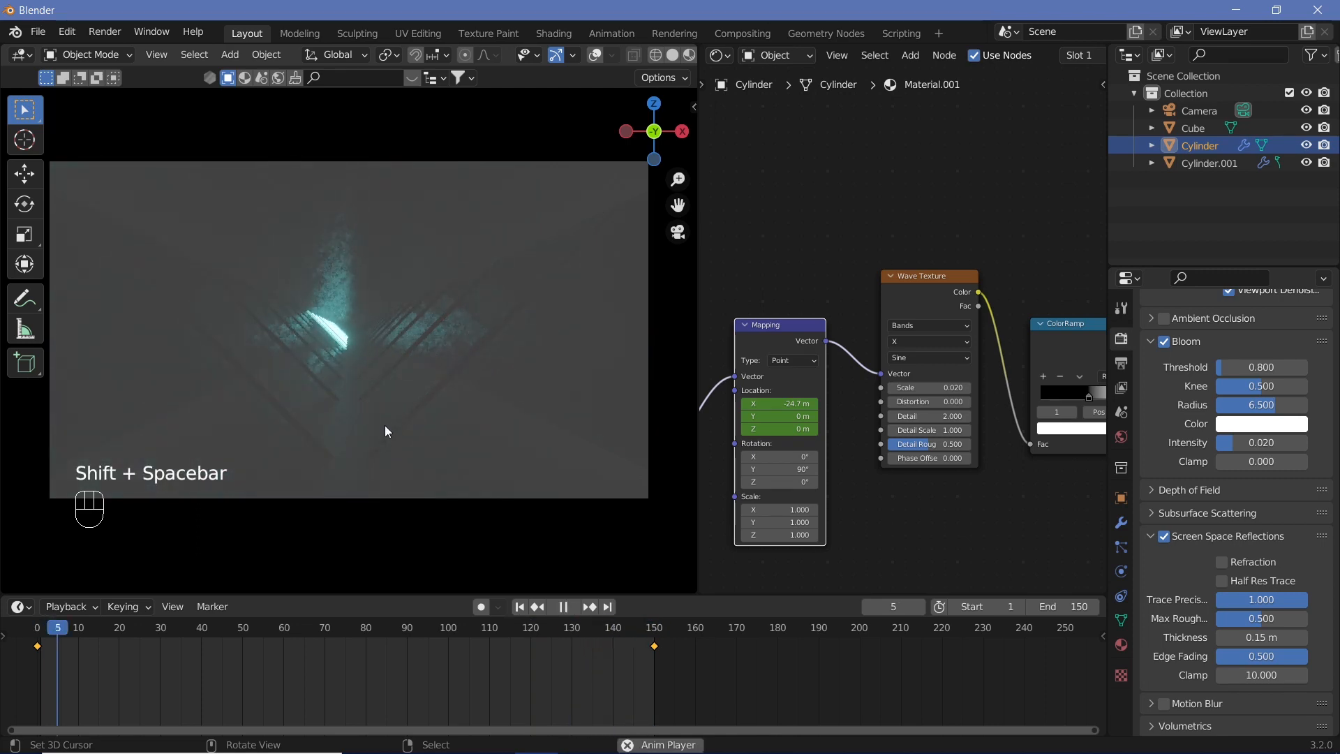
pyautogui.hotkey('shift', 'space')
pyautogui.rightClick(230, 363)
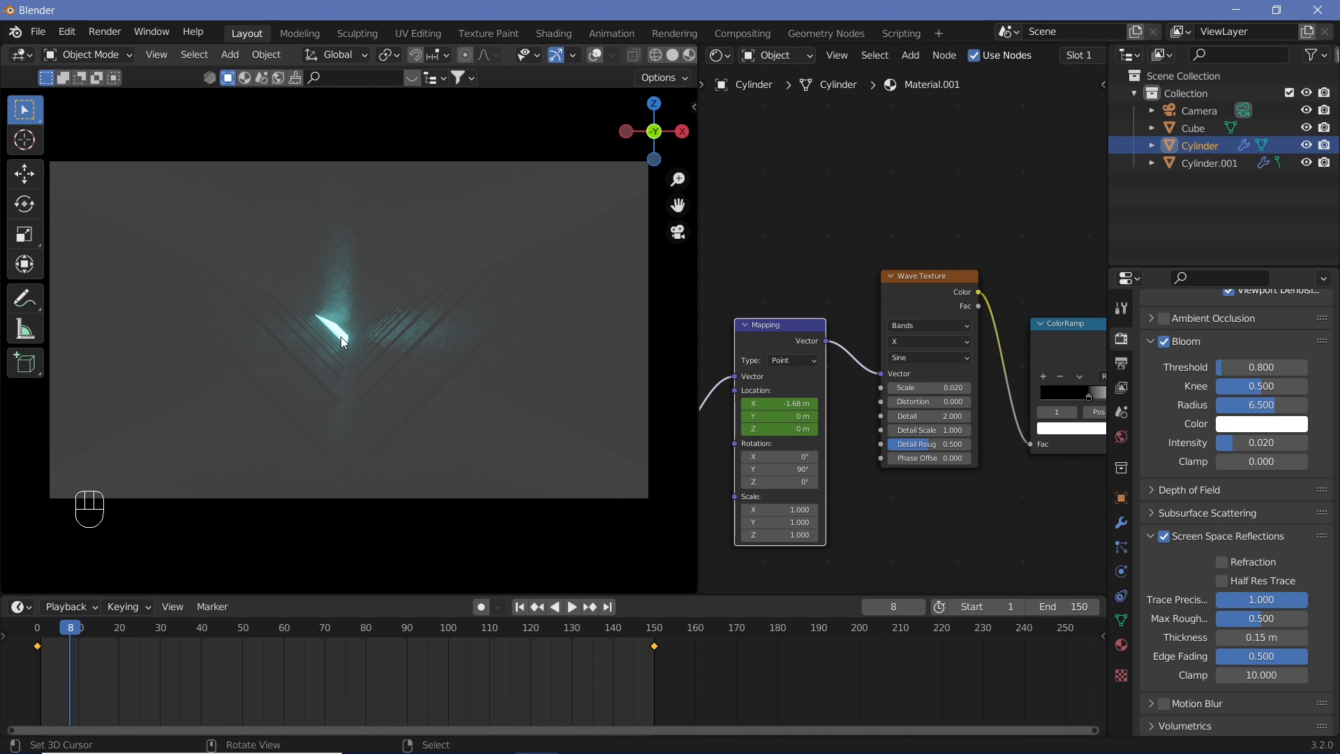
# Step: Set the tube material's blend mode to Alpha Blend and shadow mode to None, with Show Backface off
pyautogui.click(1122, 644)
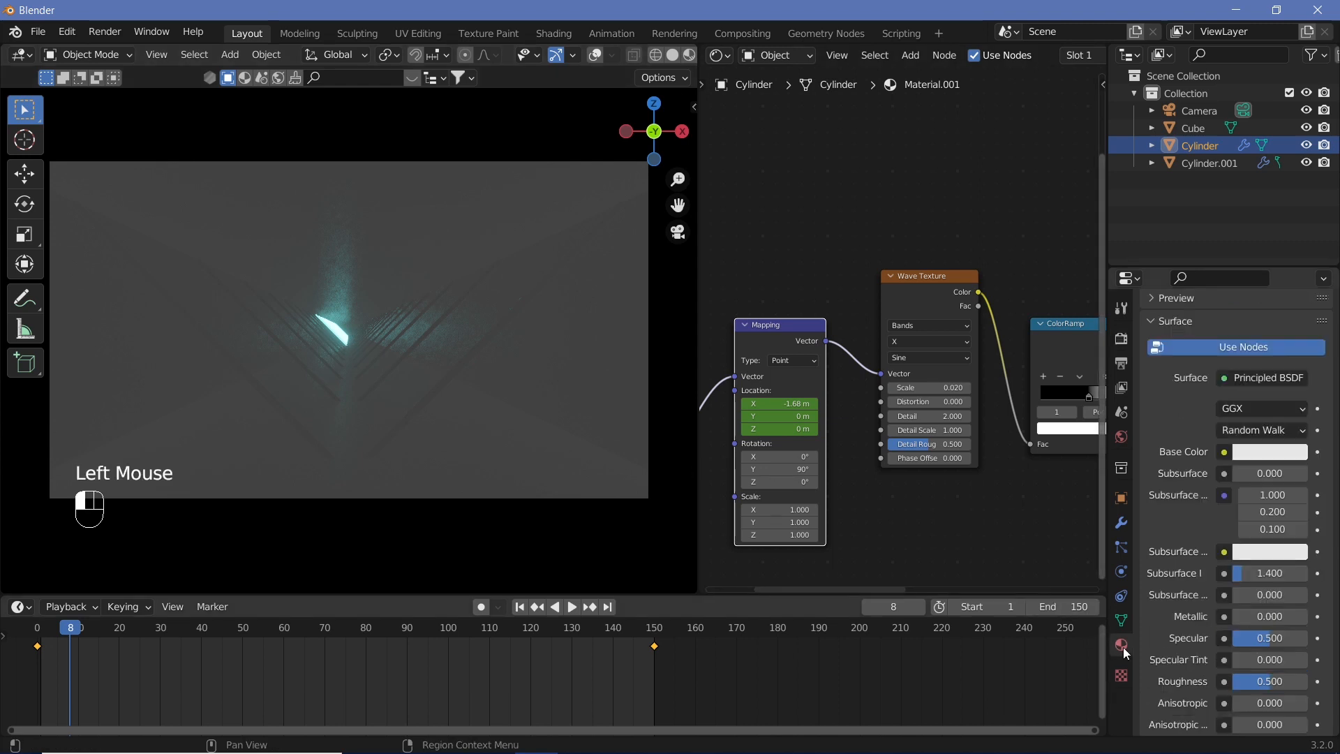
pyautogui.scroll(2, 1190, 490)
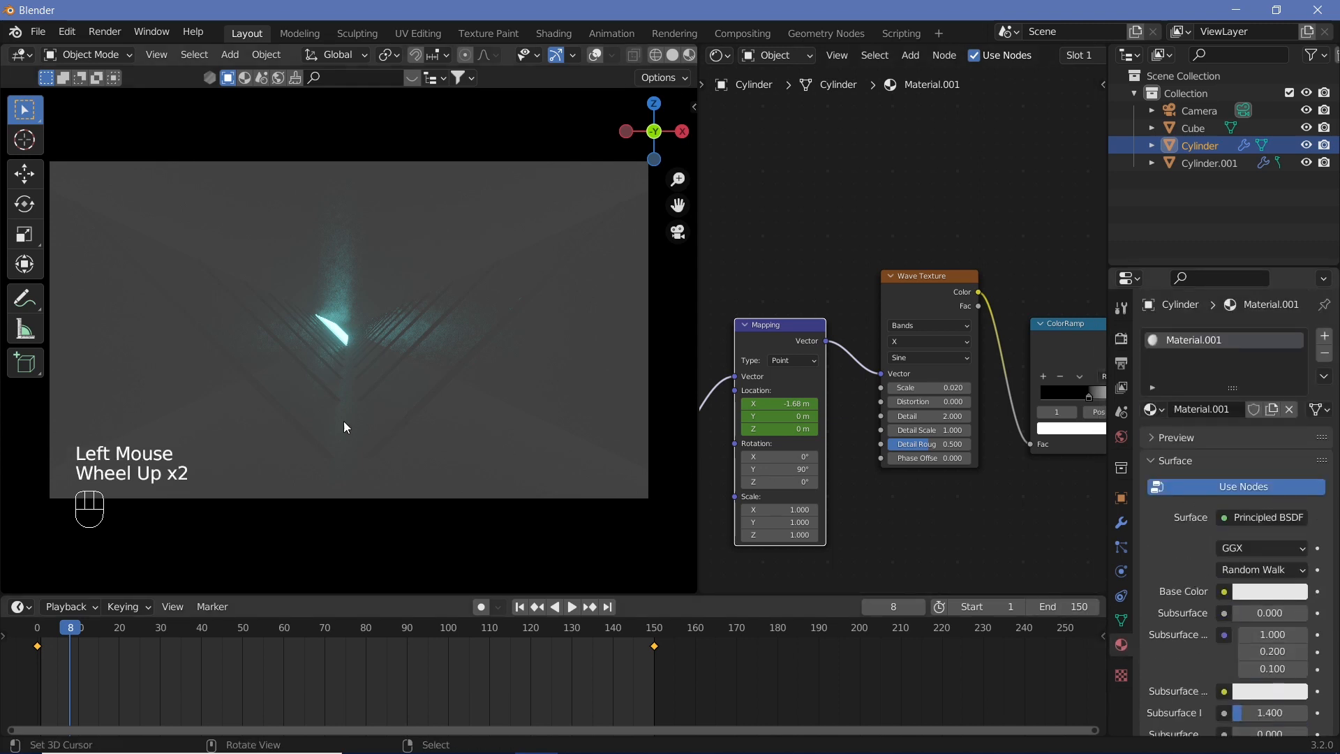
pyautogui.click(593, 56)
pyautogui.click(594, 56)
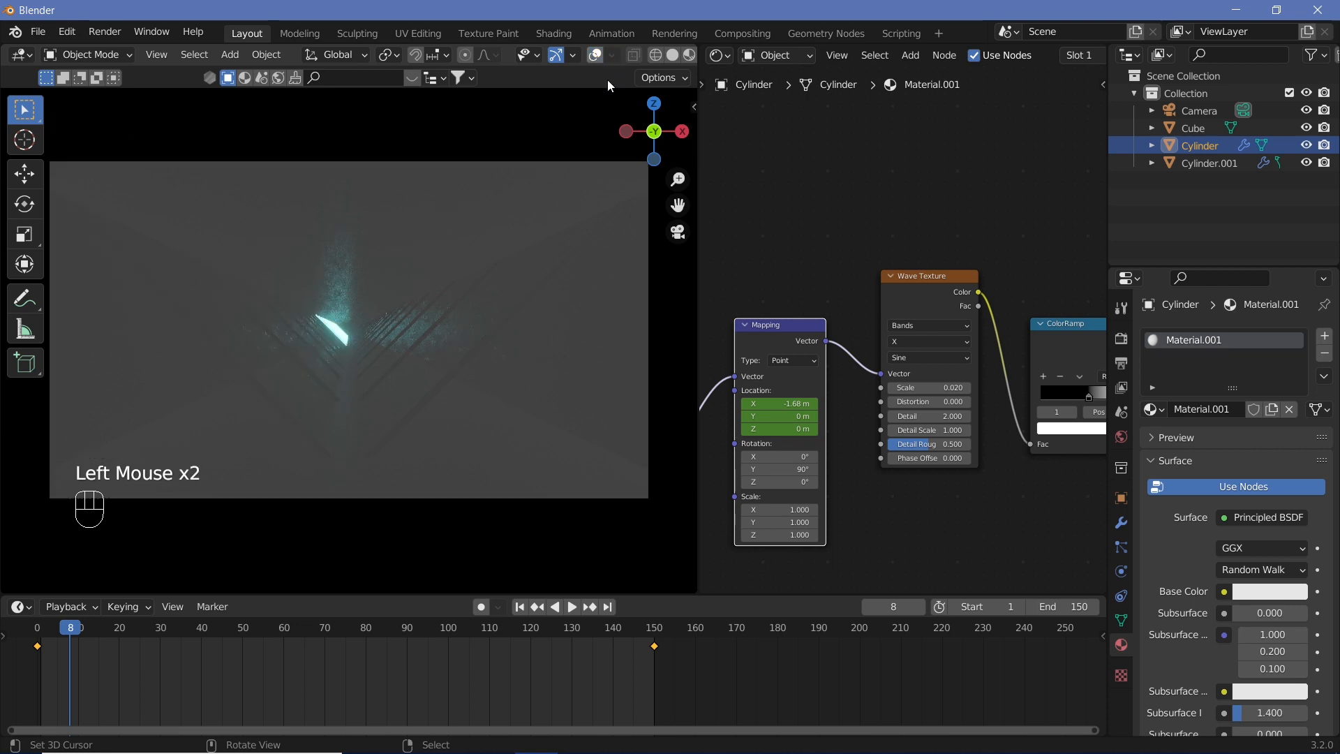
pyautogui.scroll(-11, 1198, 610)
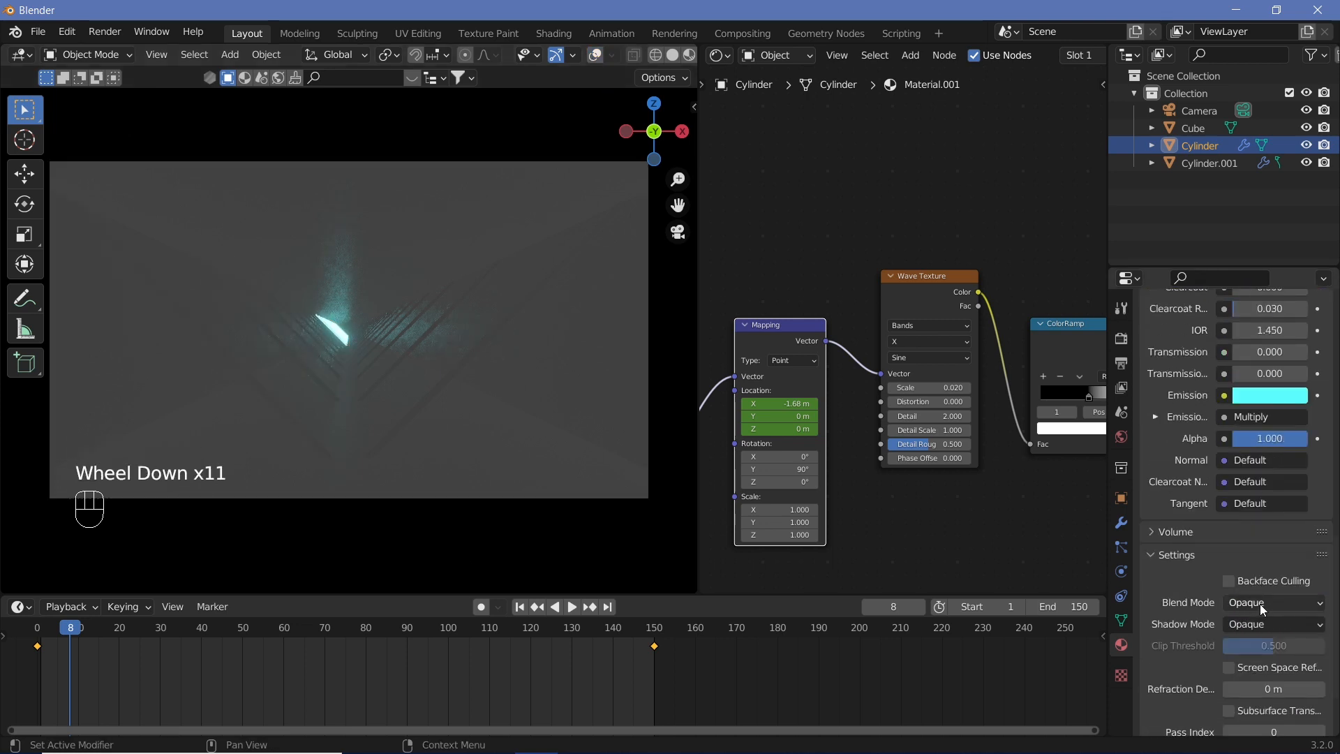
pyautogui.click(1263, 605)
pyautogui.click(1248, 680)
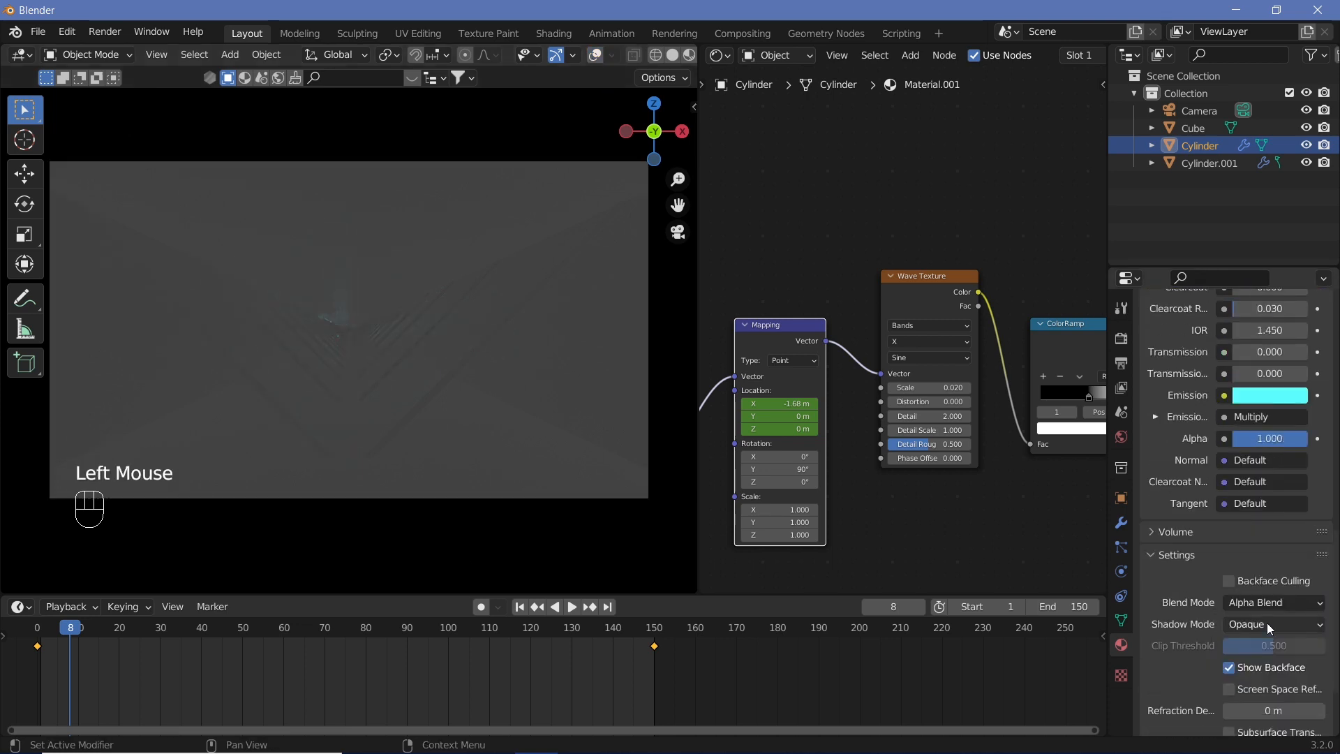
pyautogui.click(1267, 623)
pyautogui.click(1250, 646)
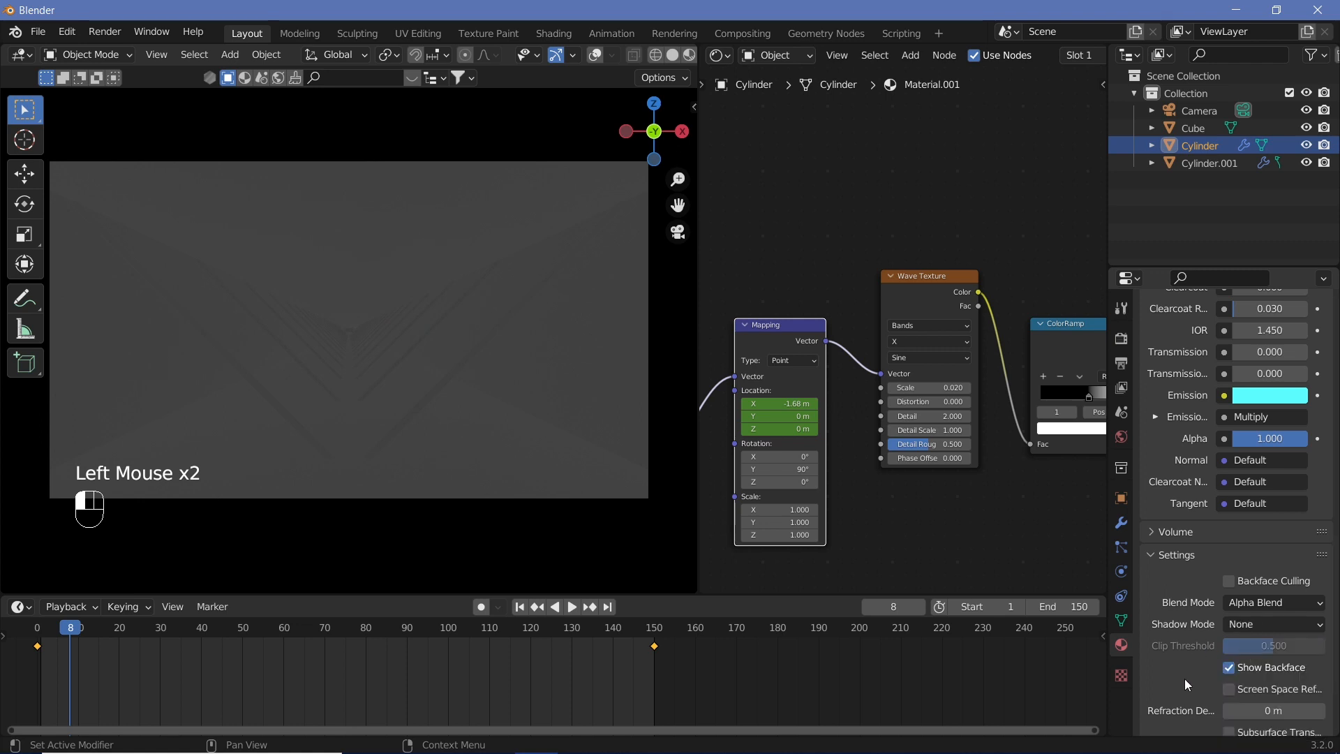
pyautogui.click(1256, 672)
# Step: Move the Multiply node up, connect the ColorRamp's Color to the Principled BSDF's Alpha, and play the animation up to frame 40
pyautogui.moveTo(911, 517); pyautogui.dragTo(985, 539, button='middle')
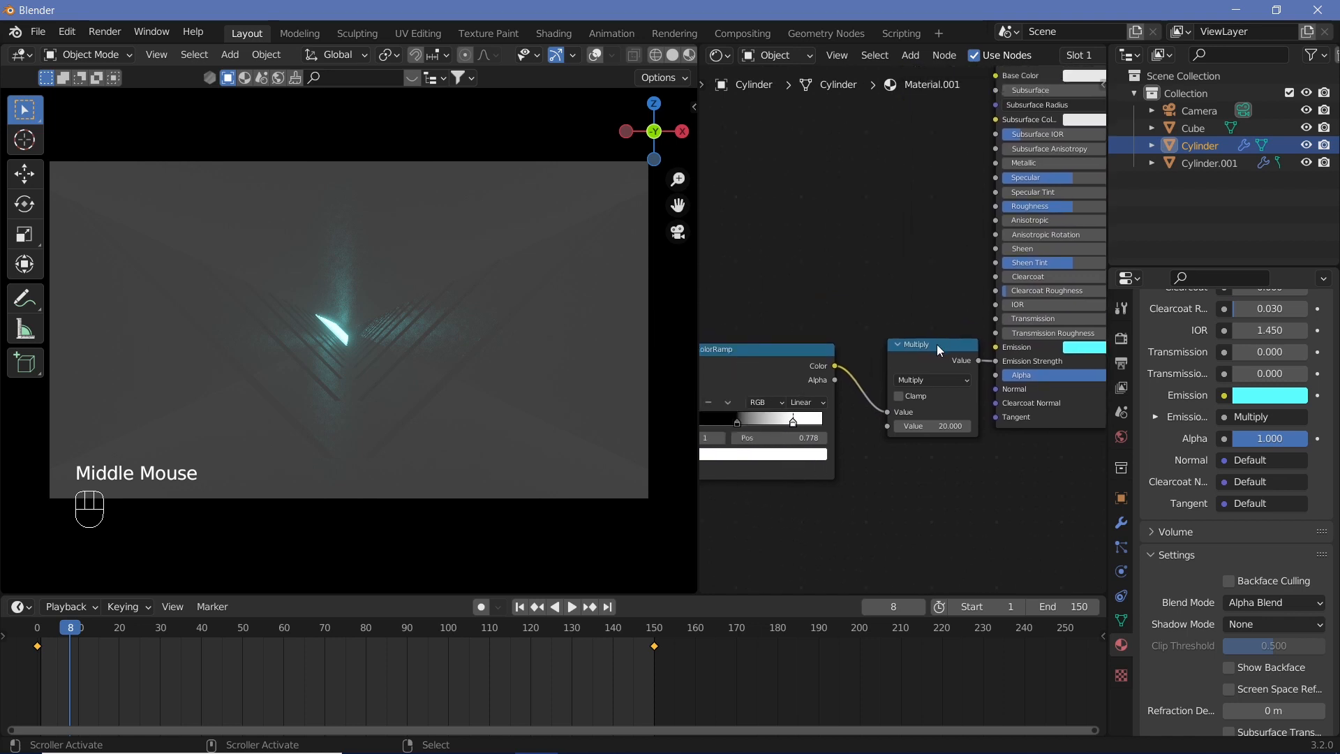
pyautogui.moveTo(939, 350); pyautogui.dragTo(914, 250)
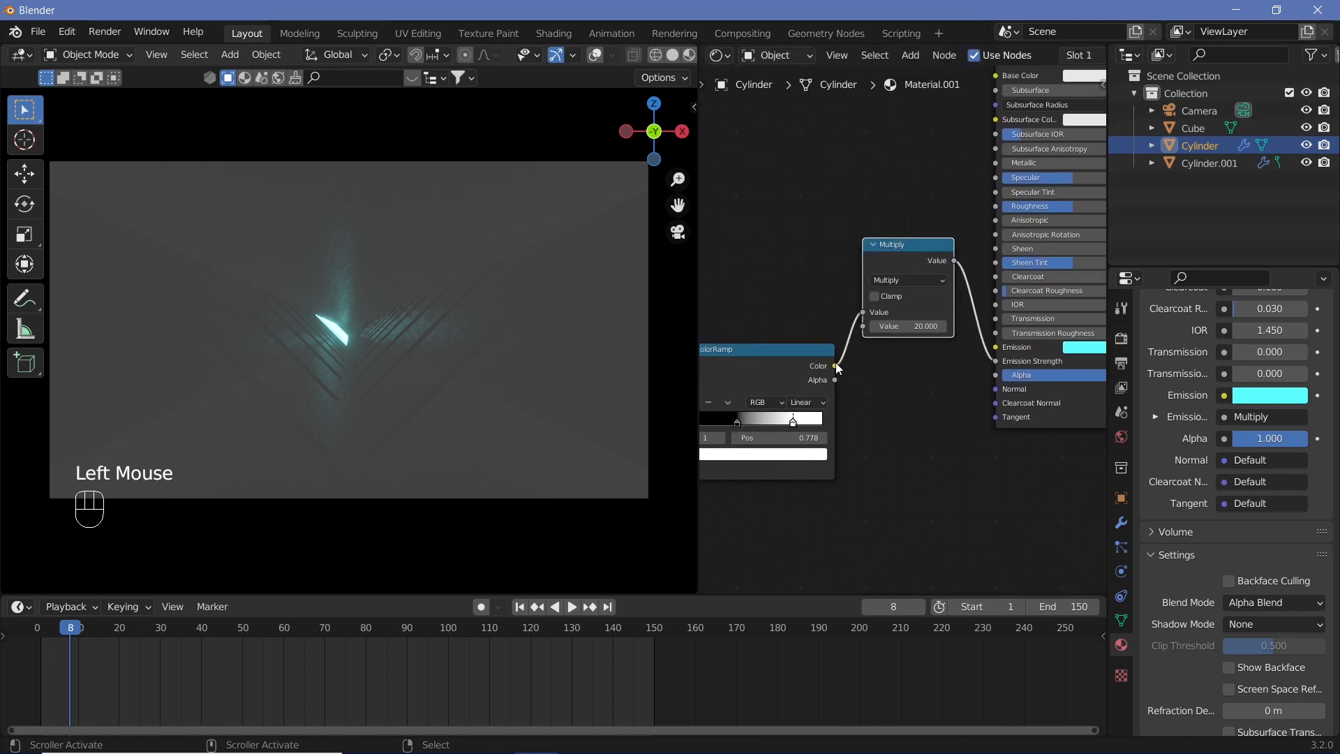
pyautogui.moveTo(836, 367); pyautogui.dragTo(1004, 375)
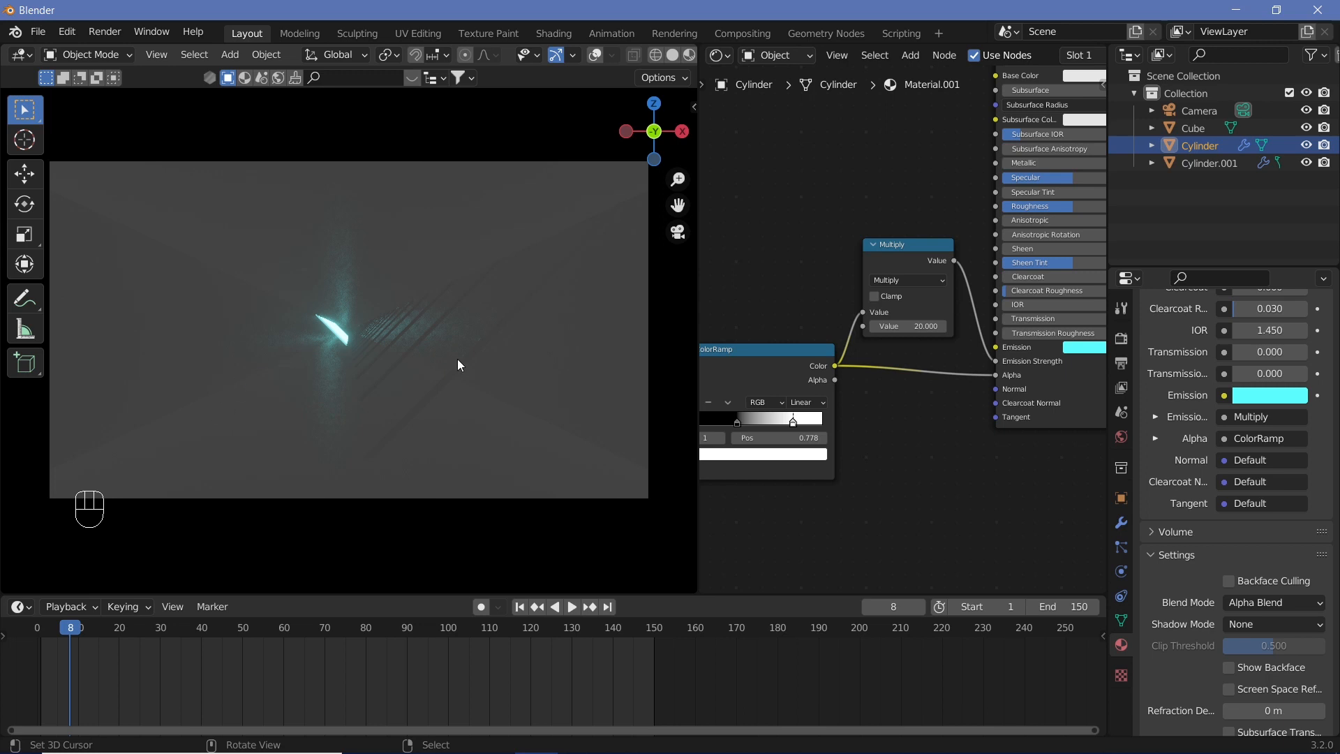
pyautogui.hotkey('shift', 'space')
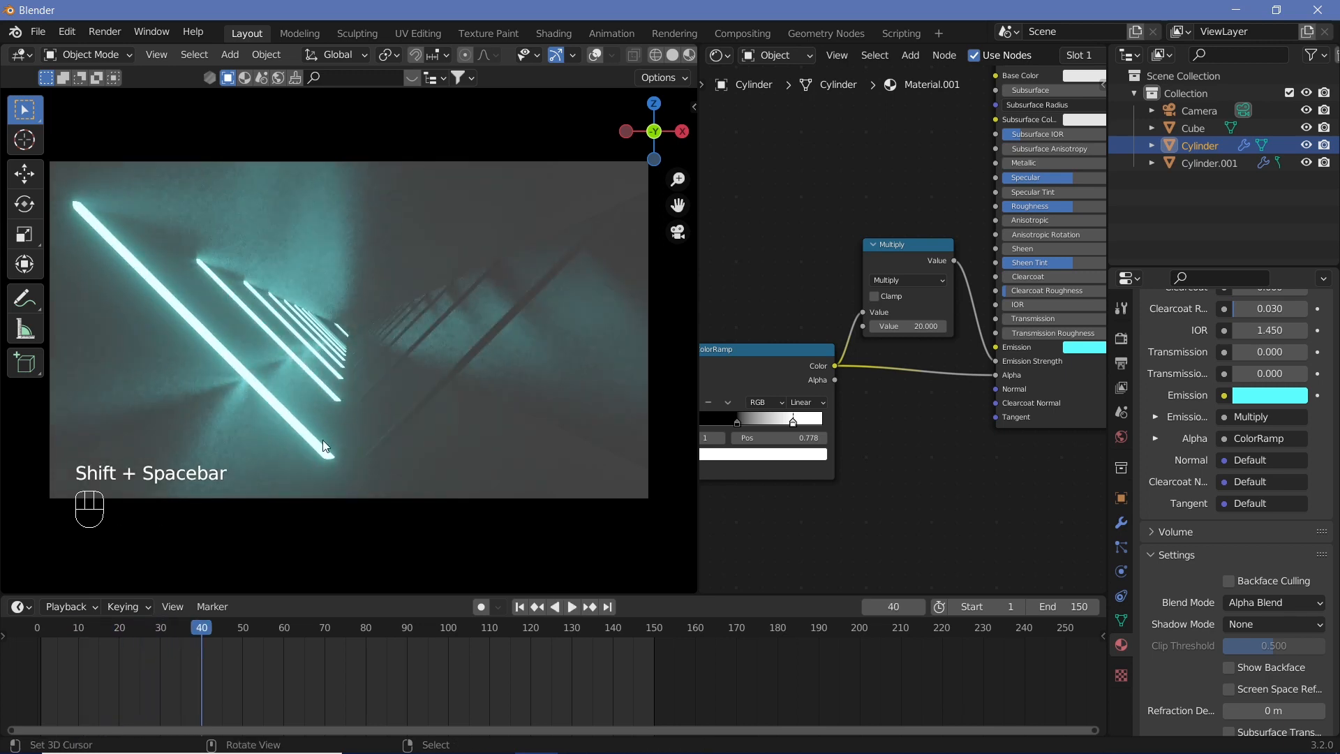
# Step: Select the unlit tube row Cylinder.001 on the opposite wall and assign it the existing Material.001
pyautogui.rightClick(418, 411)
pyautogui.click(596, 55)
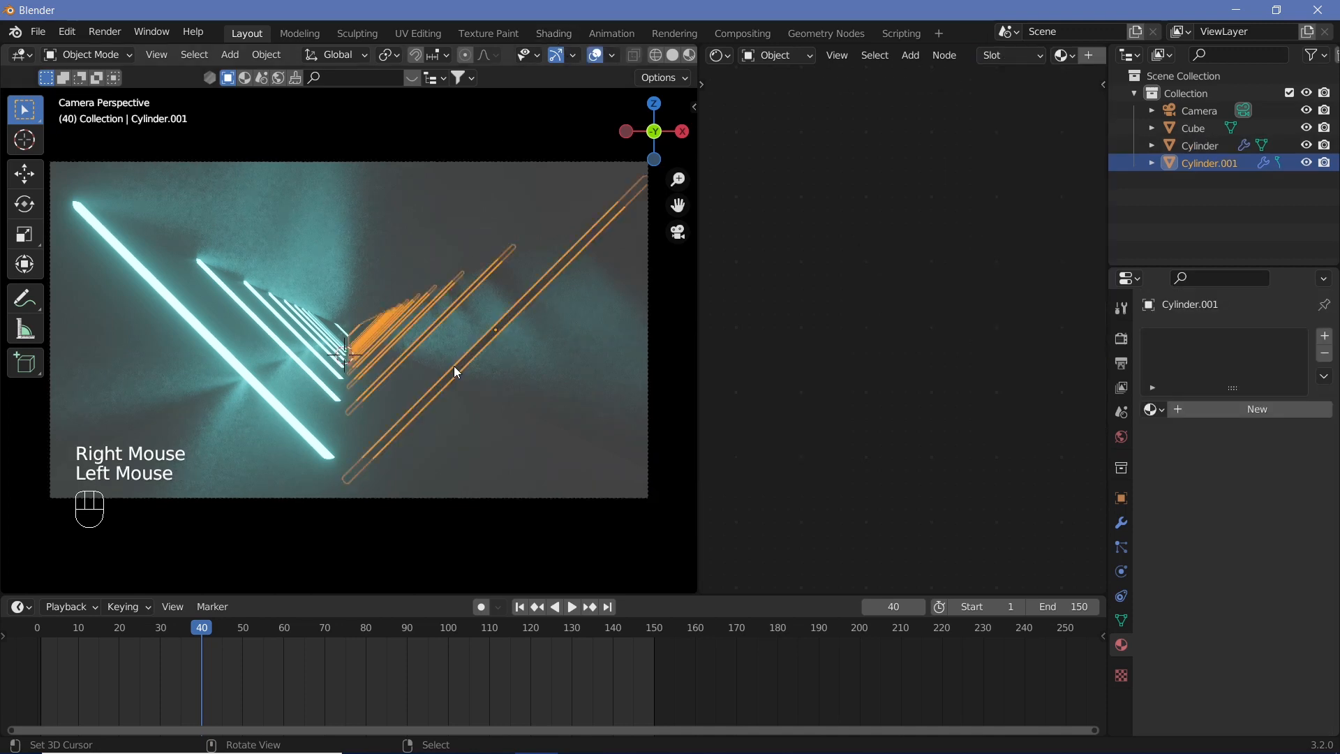
pyautogui.click(1153, 410)
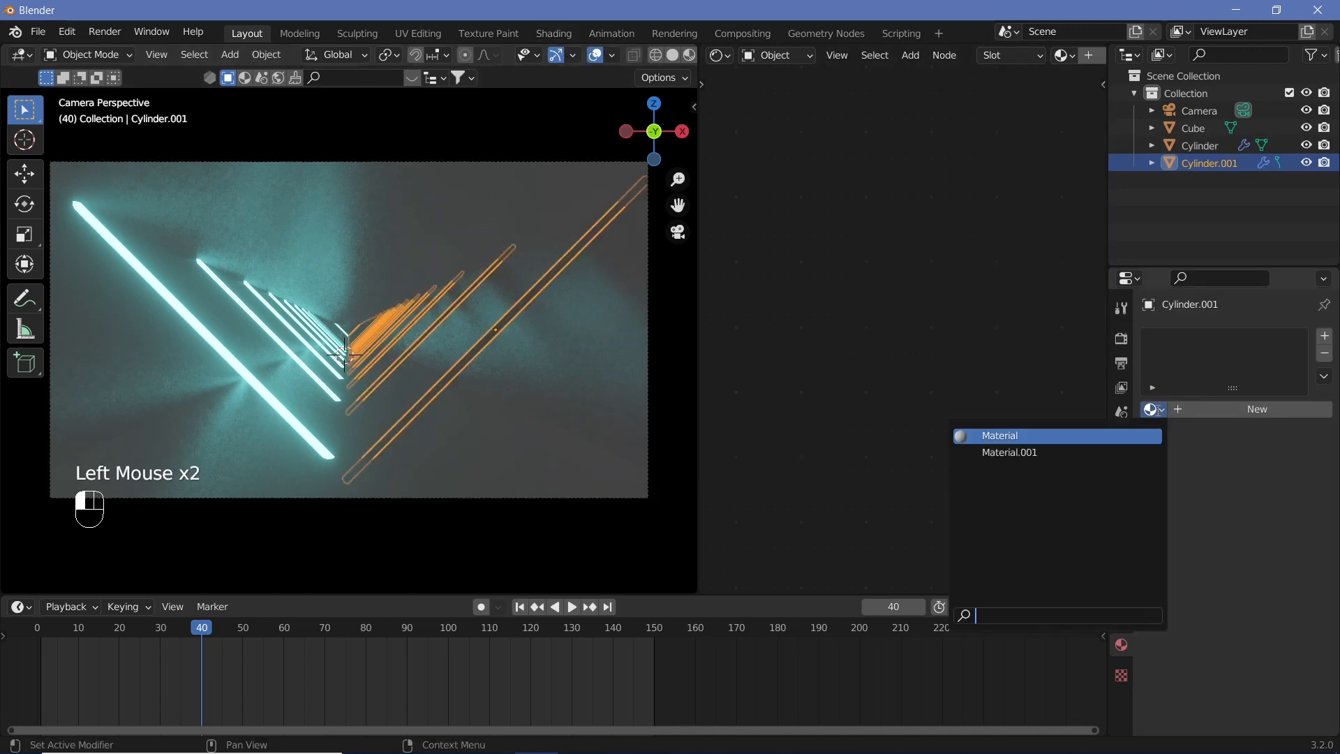
pyautogui.click(1029, 453)
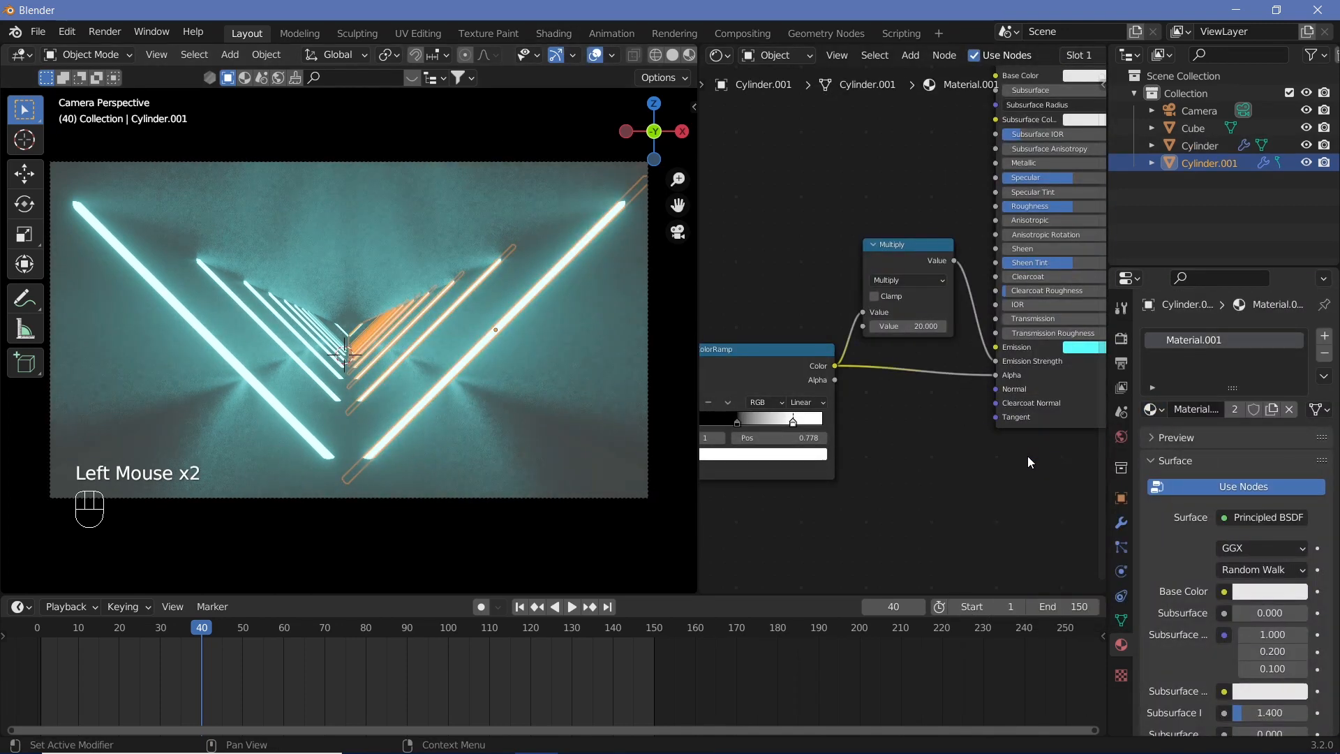
# Step: Make the Cylinder.001 tubes' material a single-user copy, set its emission color to pink, and play the animation
pyautogui.click(1273, 411)
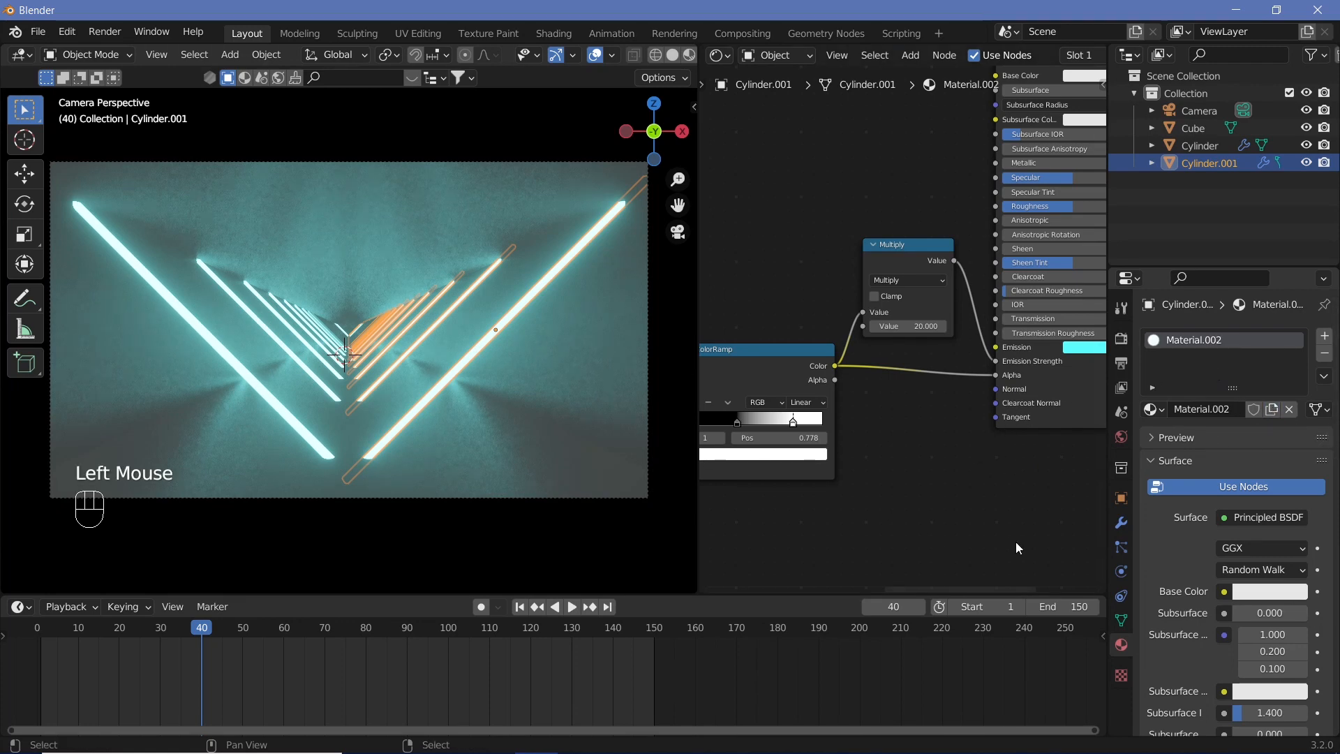
pyautogui.scroll(-6, 1200, 580)
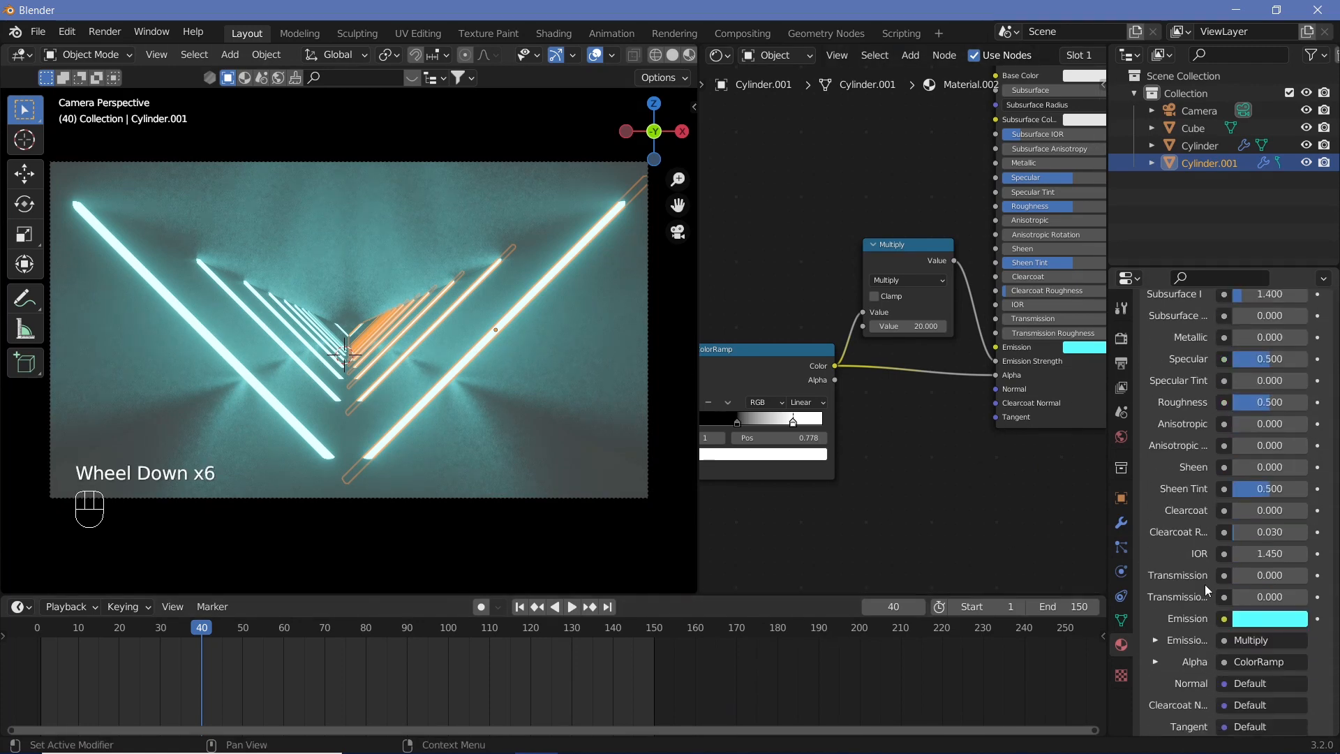
pyautogui.click(1262, 617)
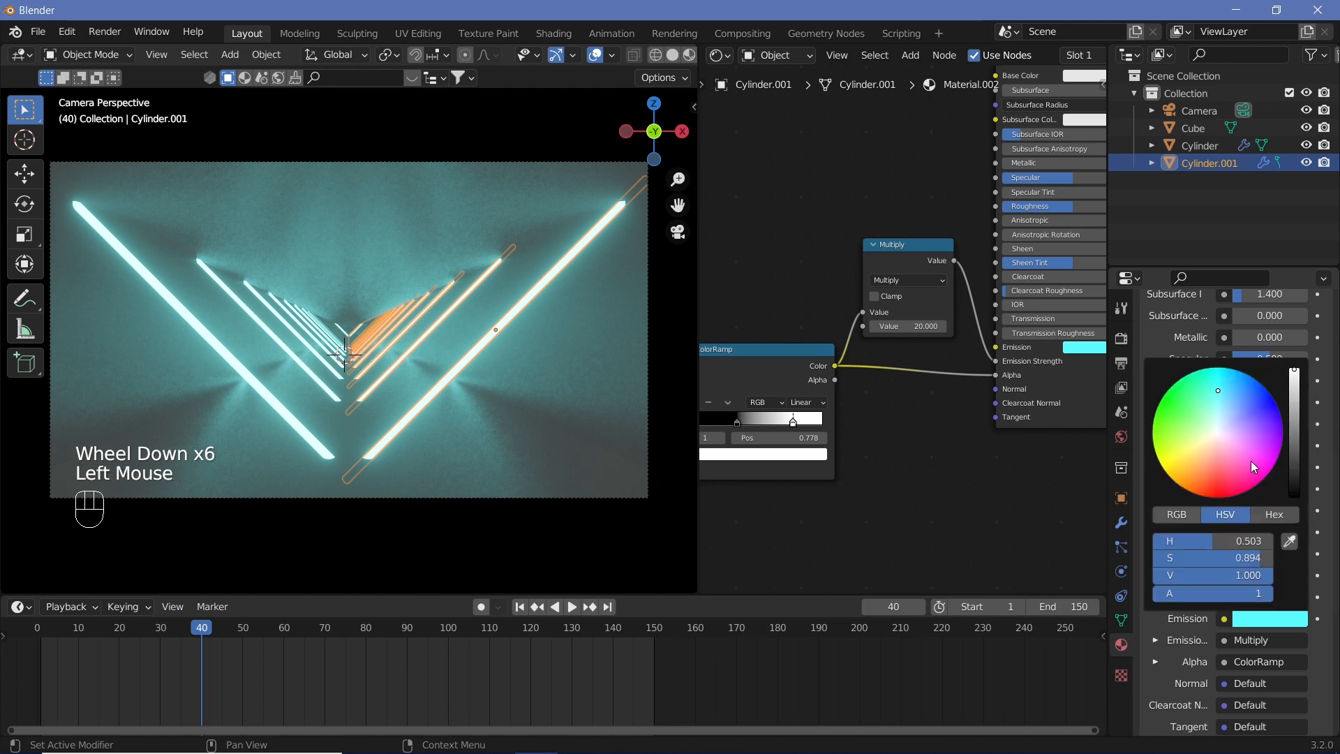
pyautogui.moveTo(1253, 466); pyautogui.dragTo(1245, 448)
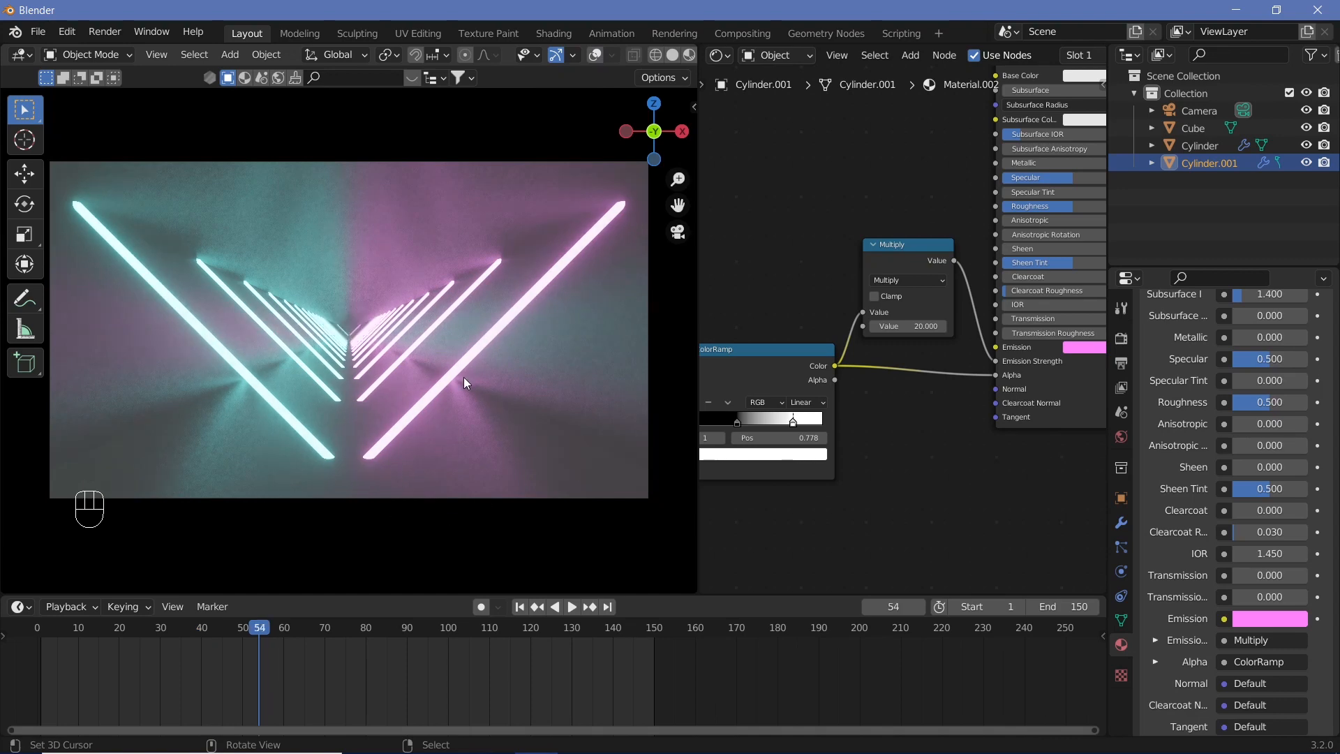
pyautogui.hotkey('shift', 'space')
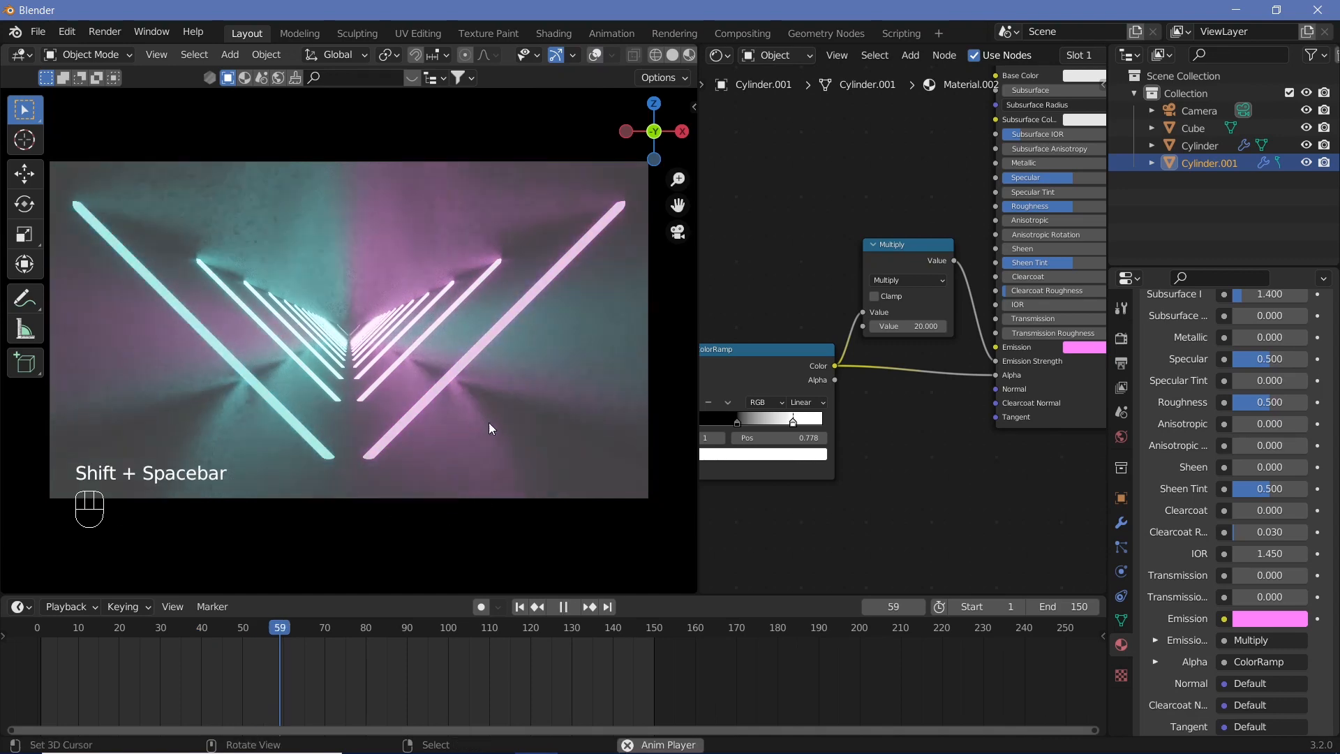
pyautogui.hotkey('shift', 'space')
# Step: Set the corridor cube material's Metallic to about 0.985 and its Base Color to black
pyautogui.rightClick(521, 389)
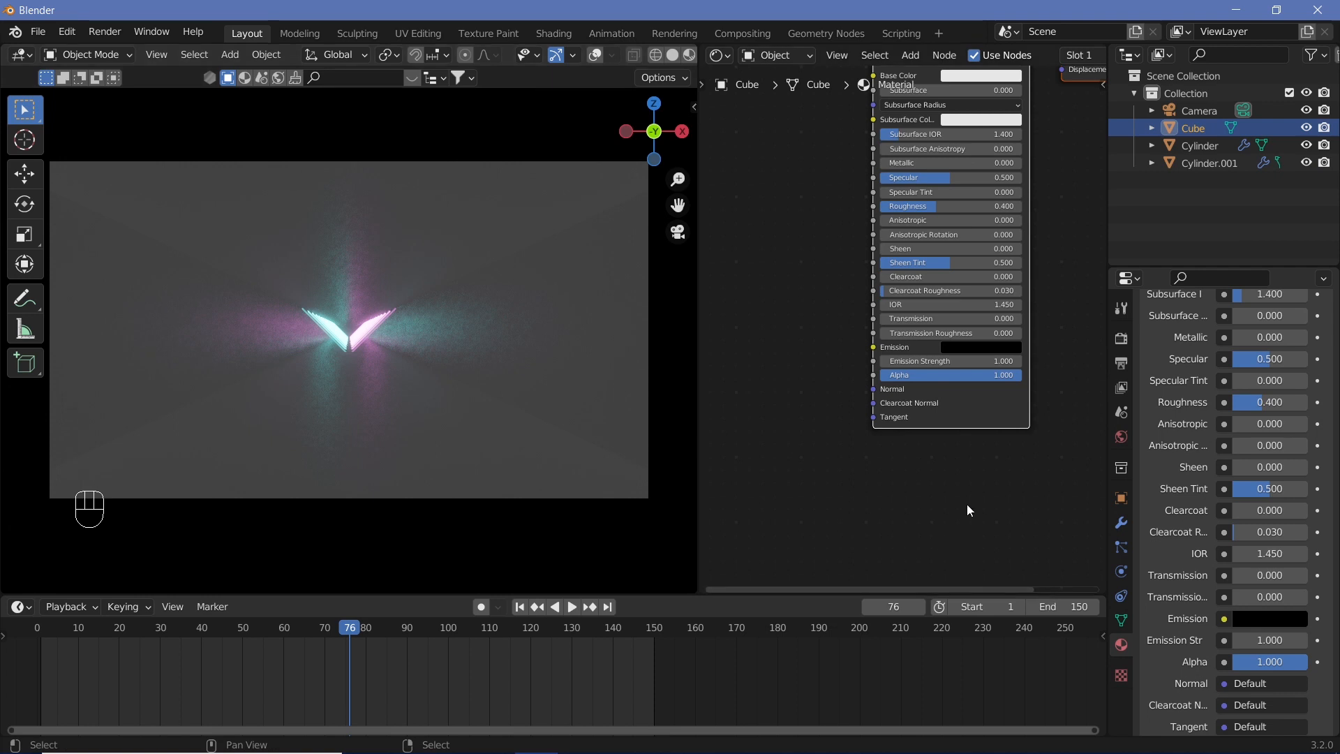
pyautogui.moveTo(928, 163); pyautogui.dragTo(1017, 163)
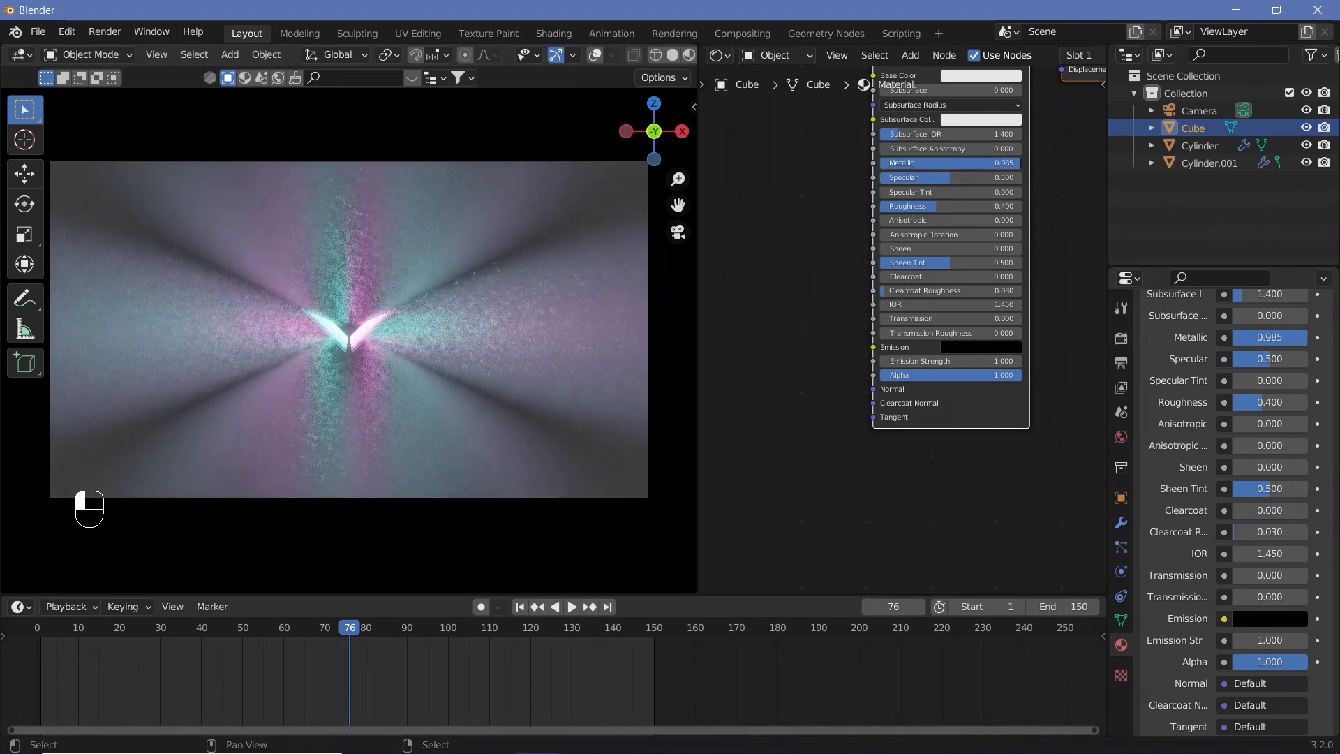
pyautogui.scroll(3, 948, 449)
pyautogui.moveTo(907, 140); pyautogui.dragTo(865, 266, button='middle')
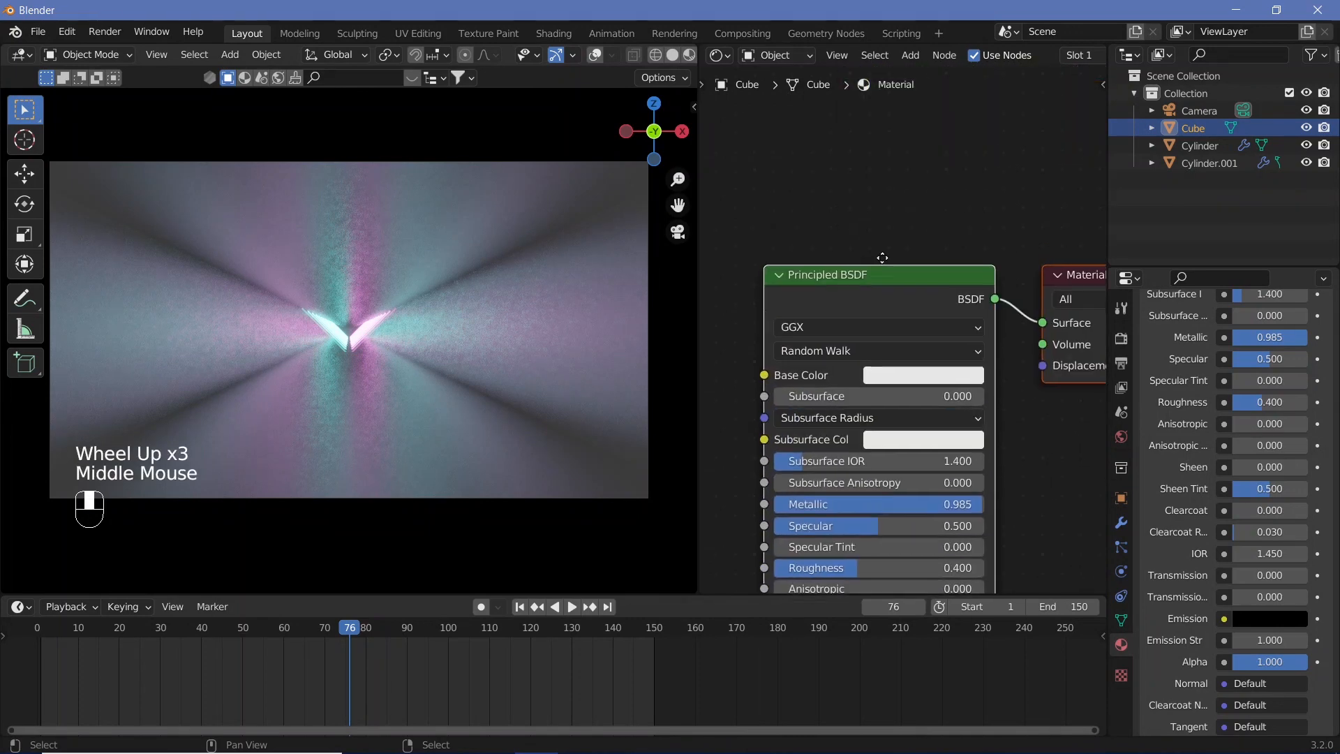
pyautogui.click(907, 375)
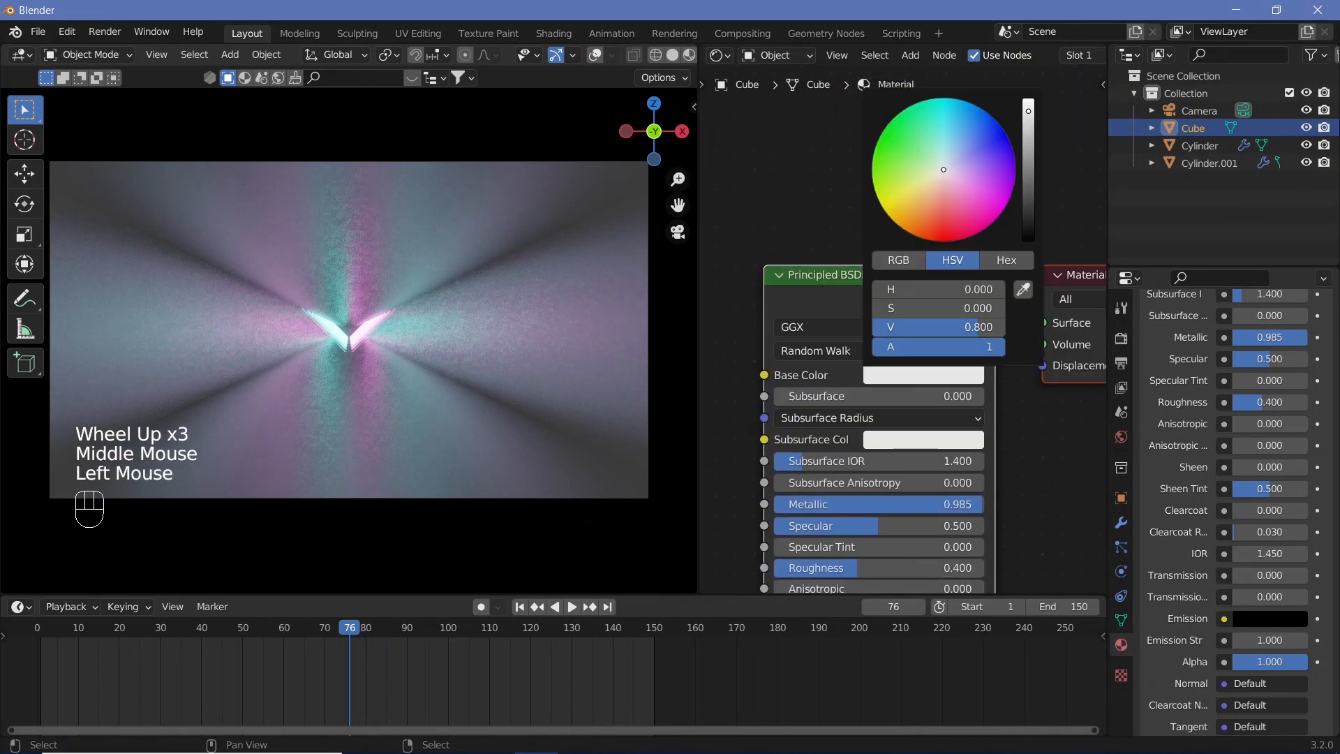
pyautogui.moveTo(1029, 198); pyautogui.dragTo(1029, 245)
# Step: Add a Voronoi Texture node and a Bump node beside the corridor material's Principled BSDF
pyautogui.moveTo(832, 221); pyautogui.dragTo(890, 467, button='middle')
pyautogui.hotkey('shift', 'a')
pyautogui.write('vor')
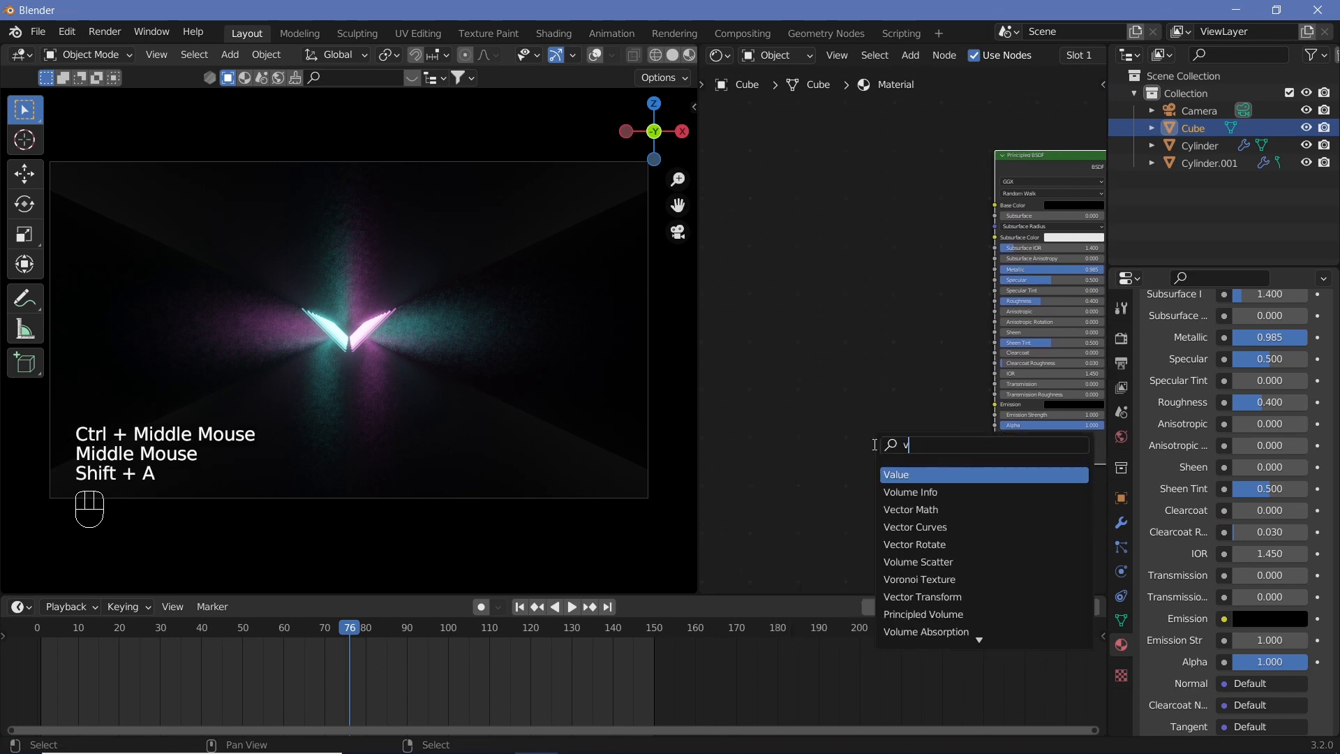
pyautogui.press('Return')
pyautogui.click(747, 392)
pyautogui.hotkey('shift', 'a')
pyautogui.click(871, 456)
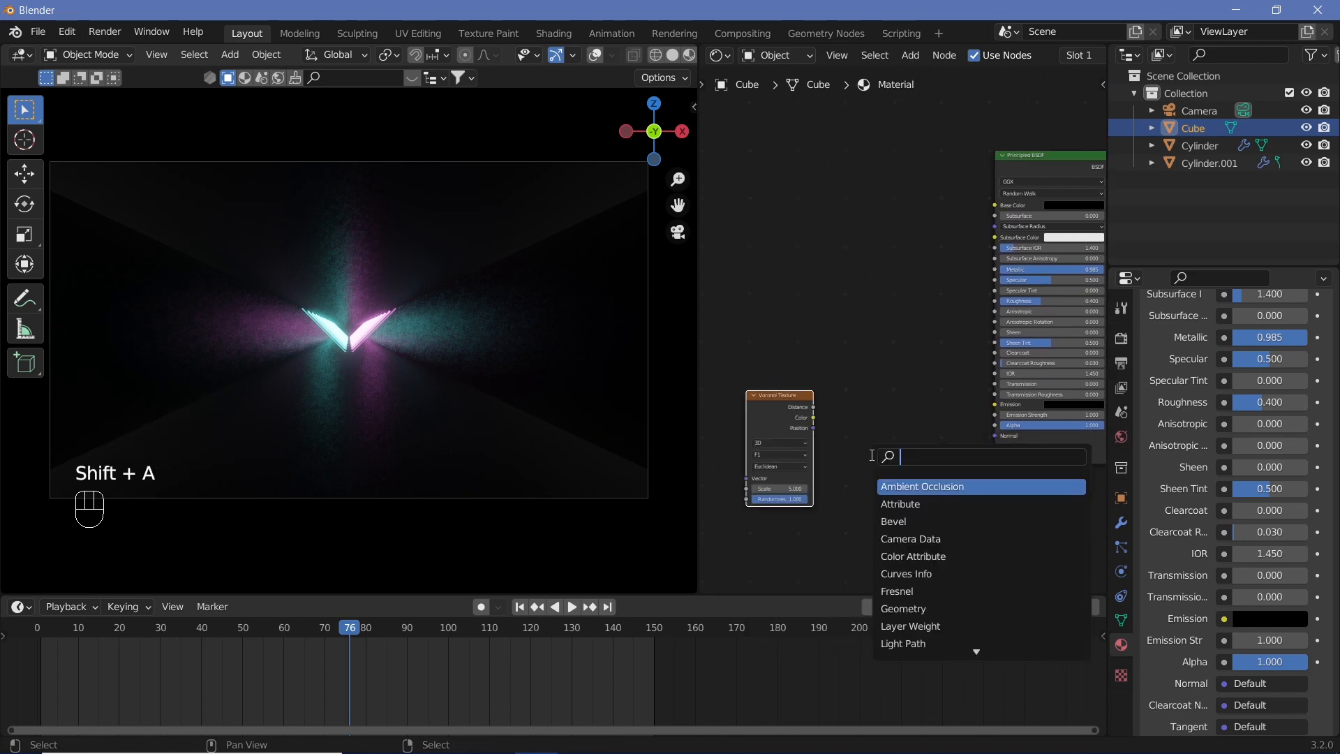
pyautogui.write('bum')
pyautogui.press('Return')
pyautogui.click(873, 453)
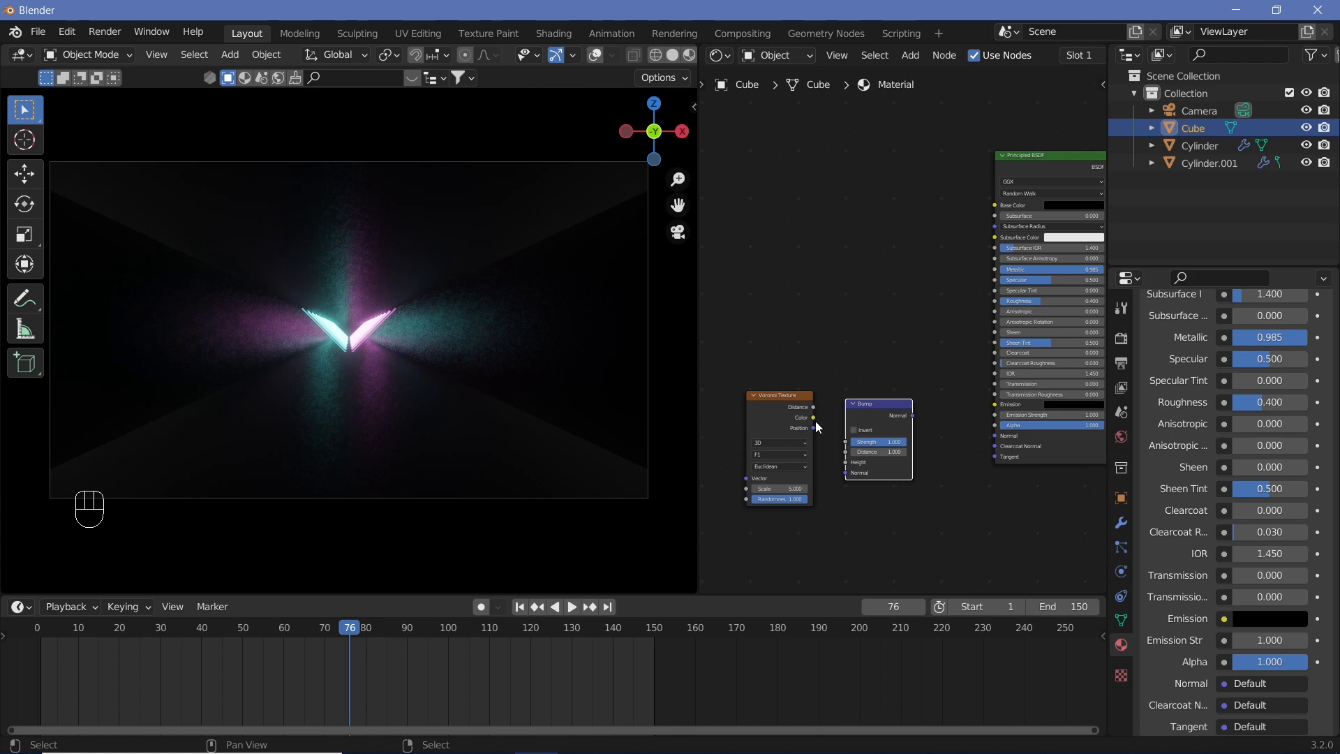
# Step: Connect the Voronoi Texture's Color to the Bump's Height and the Bump's Normal to the Principled BSDF's Normal
pyautogui.moveTo(814, 417); pyautogui.dragTo(847, 462)
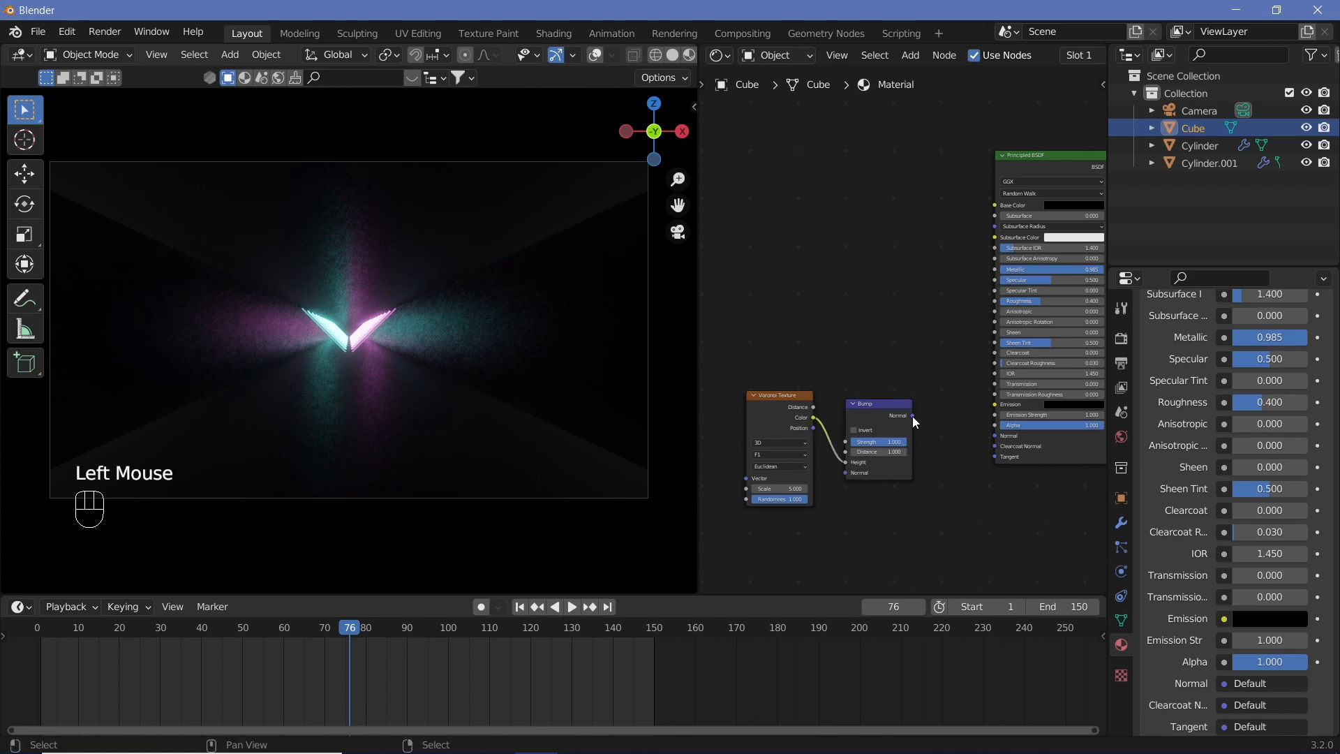
pyautogui.moveTo(912, 416); pyautogui.dragTo(997, 435)
pyautogui.moveTo(978, 556); pyautogui.dragTo(962, 575)
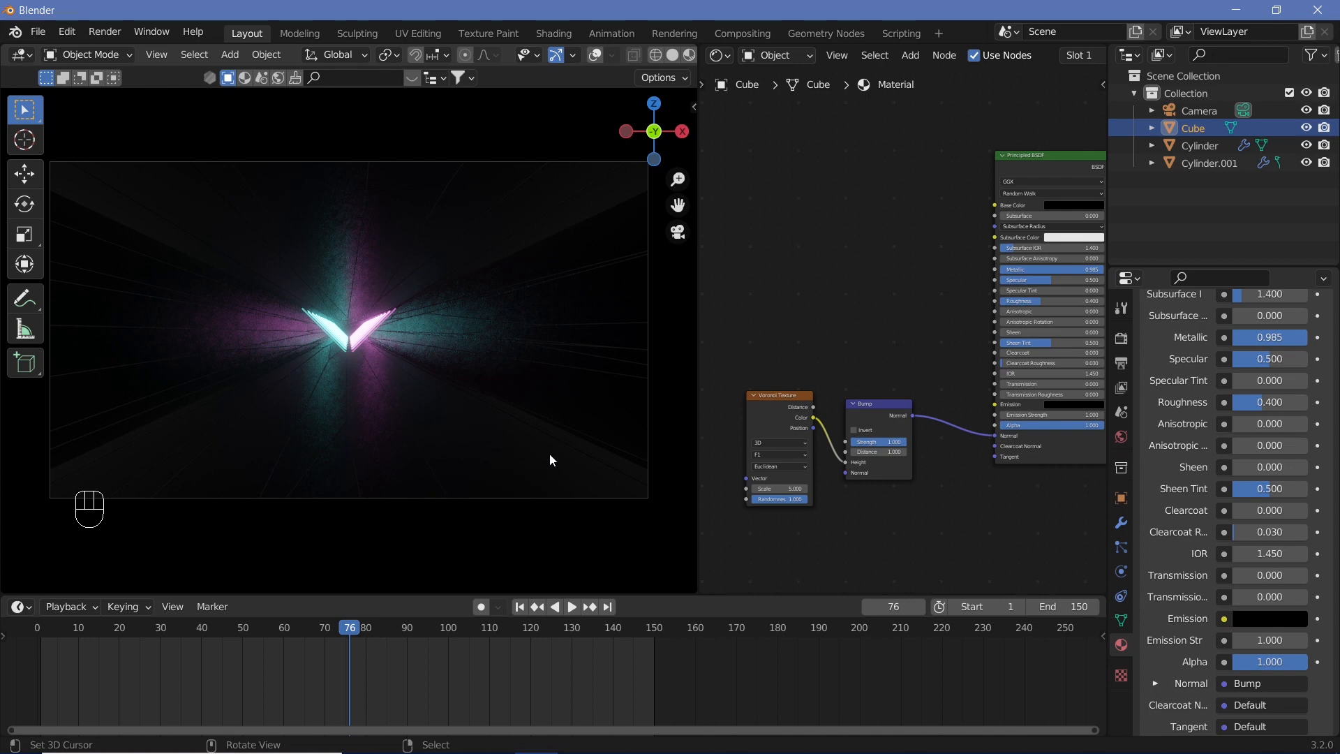
# Step: Add Texture Coordinate and Mapping nodes to the Voronoi Texture, set the mapping's Y scale to 70, and play the animation up to frame 101
pyautogui.moveTo(777, 323); pyautogui.dragTo(937, 292, button='middle')
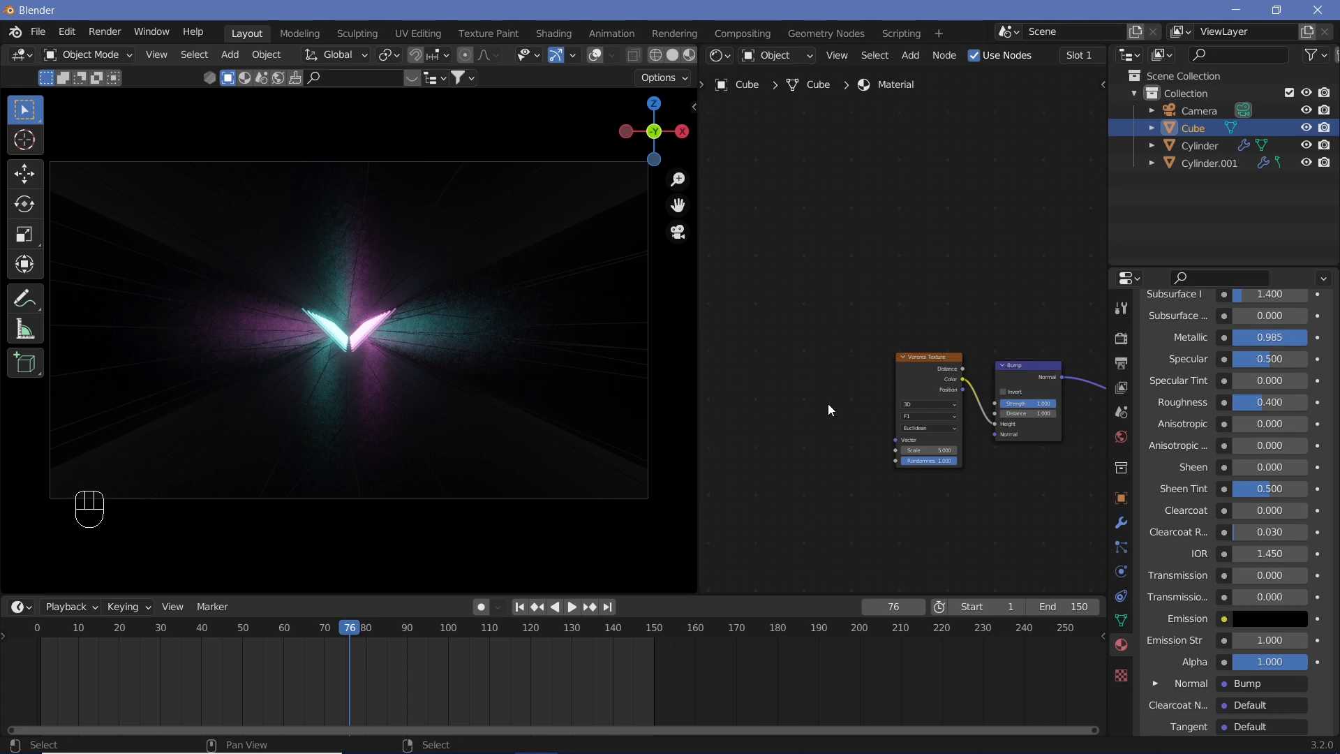
pyautogui.click(927, 376)
pyautogui.hotkey('ctrl', 't')
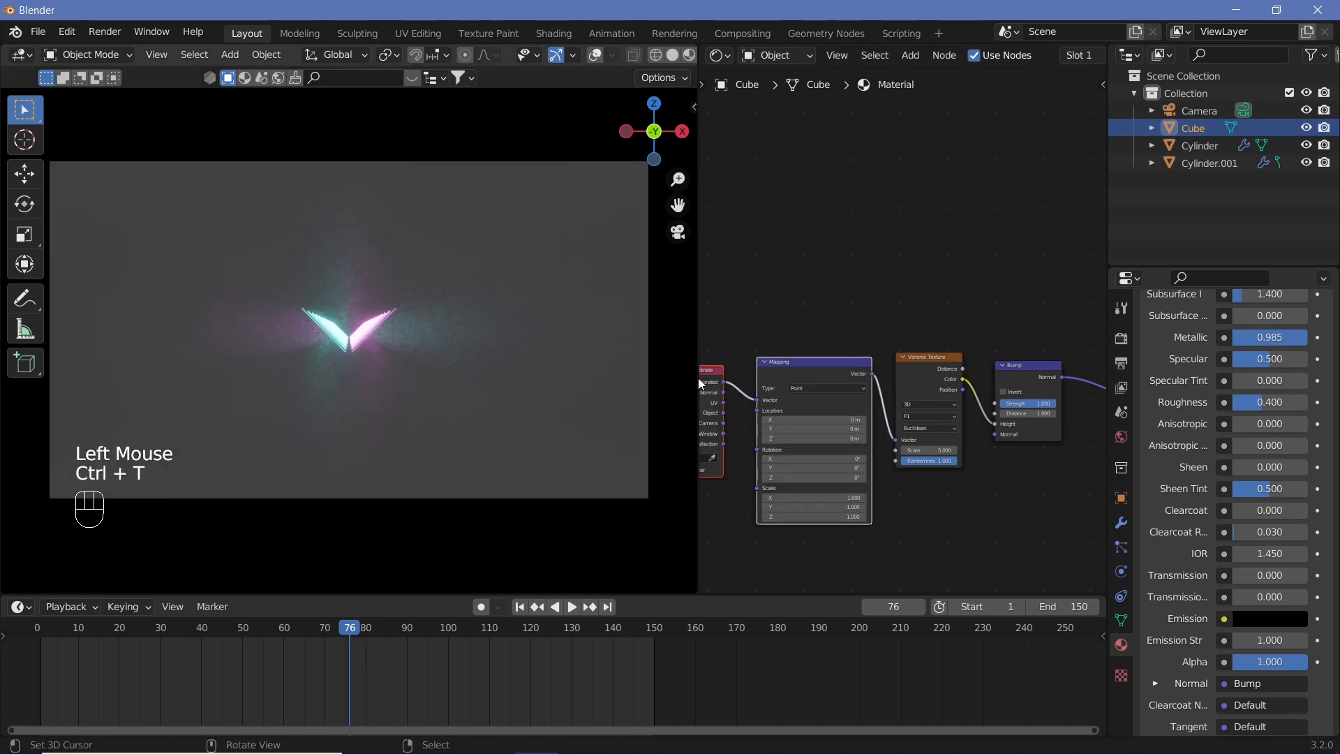
pyautogui.moveTo(743, 420); pyautogui.dragTo(797, 395, button='middle')
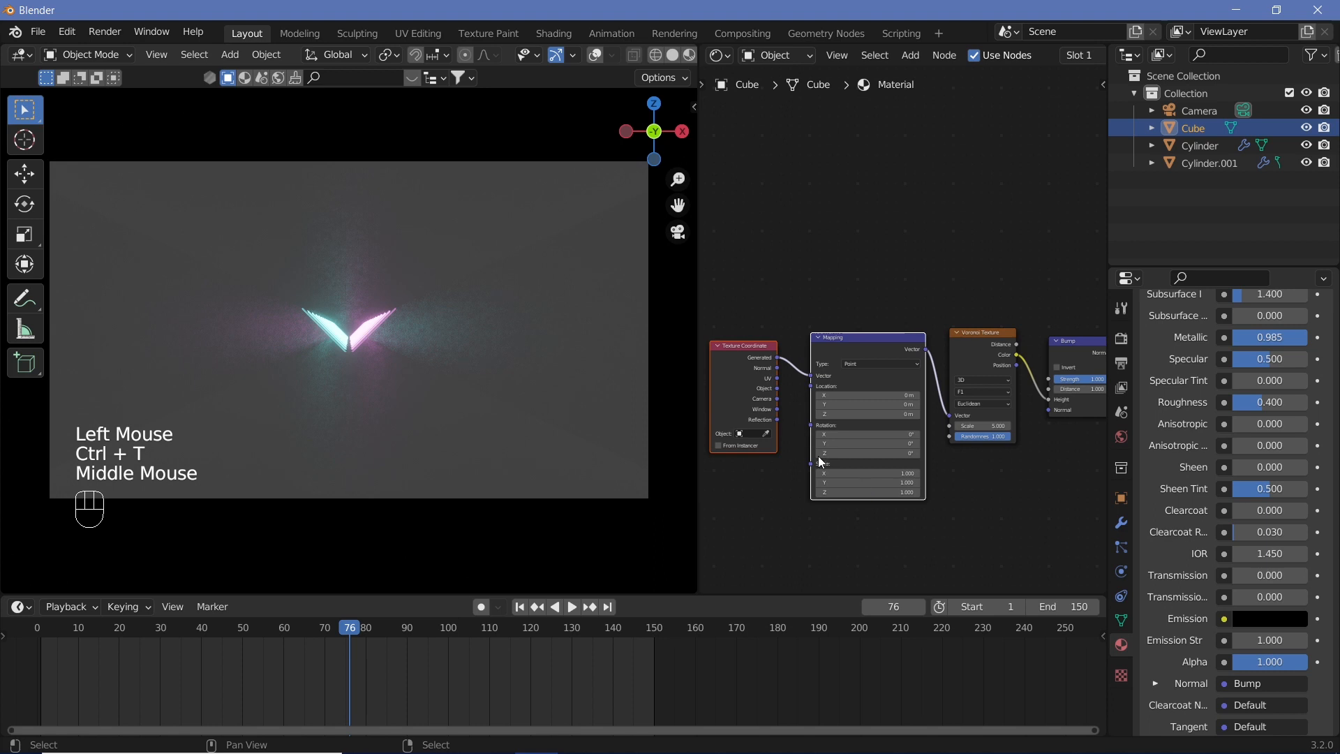
pyautogui.moveTo(856, 483); pyautogui.dragTo(908, 483)
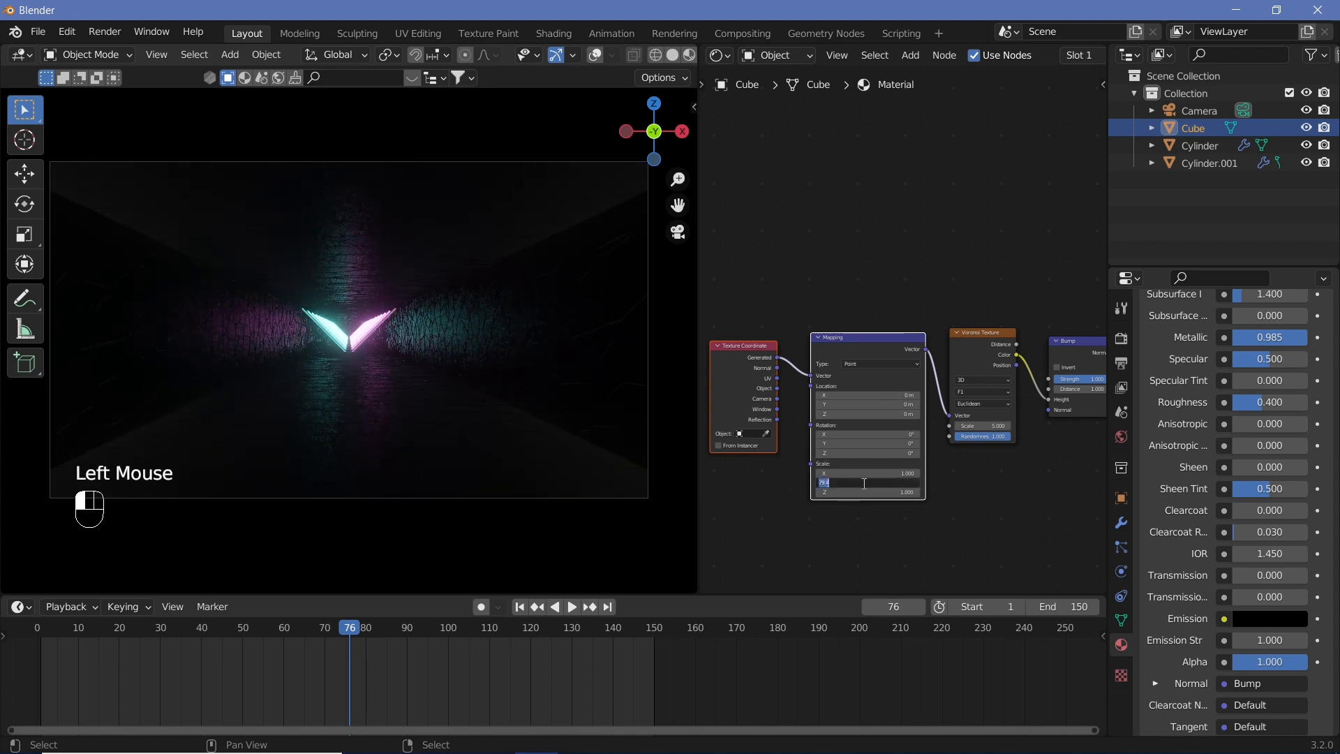
pyautogui.keyDown('ctrl'); pyautogui.moveTo(864, 483); pyautogui.dragTo(439, 421, button='middle'); pyautogui.keyUp('ctrl')
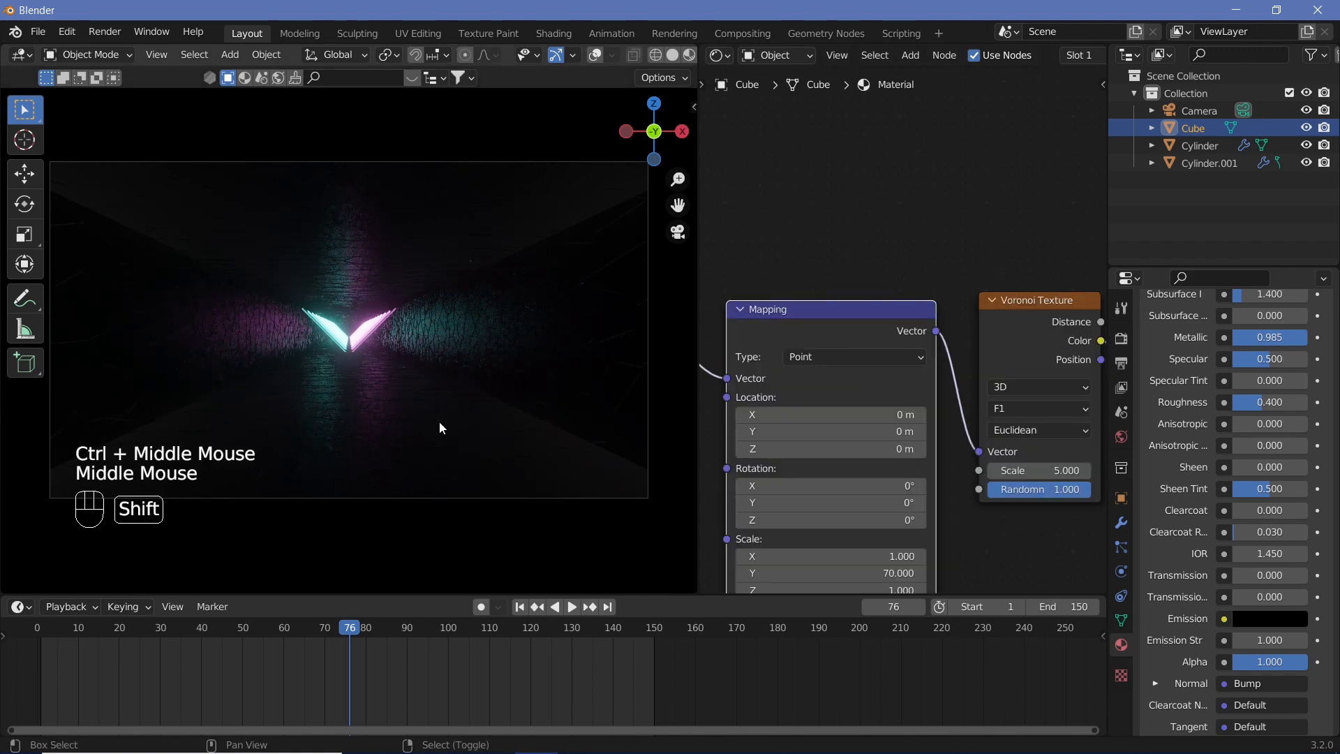
pyautogui.hotkey('shift', 'space')
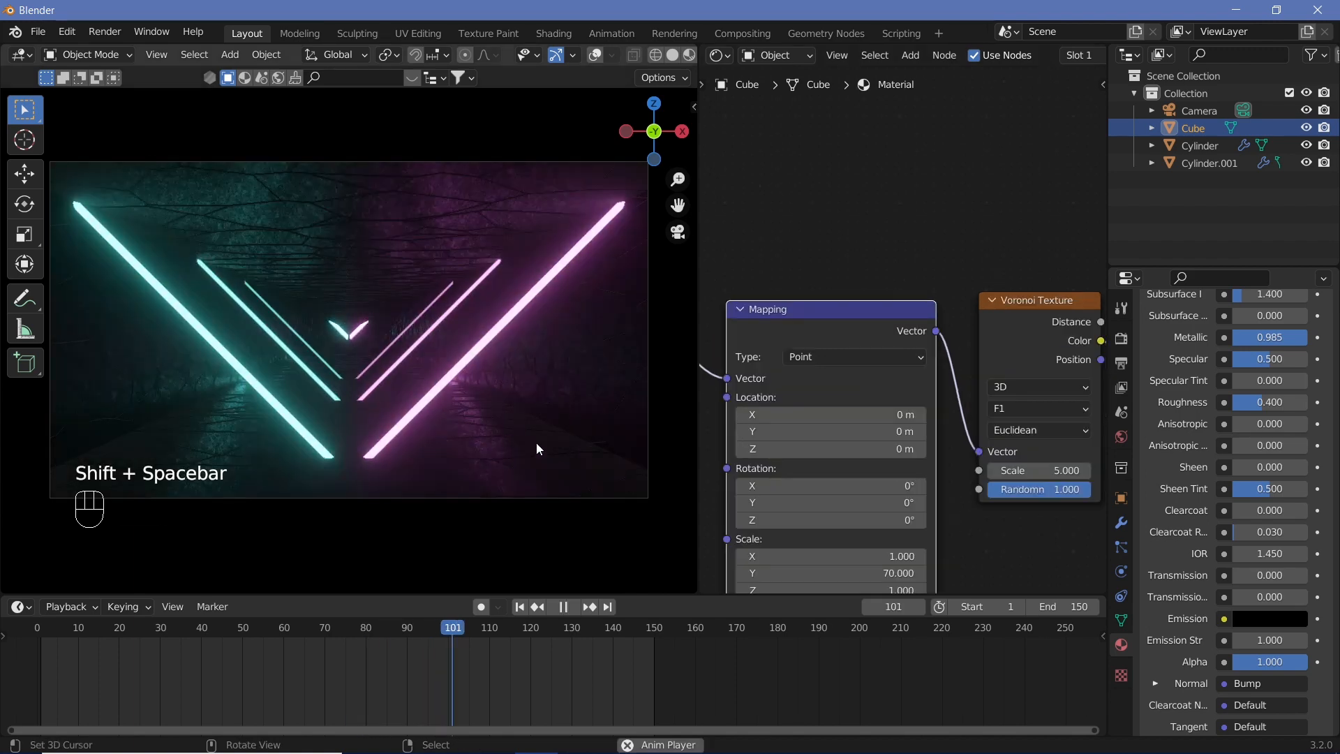
pyautogui.hotkey('shift', 'space')
# Step: Add a ColorRamp node above the Bump node and connect the Voronoi Texture's Color to its Fac input
pyautogui.moveTo(978, 314); pyautogui.dragTo(979, 279, button='middle')
pyautogui.hotkey('shift', 'a')
pyautogui.click(980, 279)
pyautogui.write('colo')
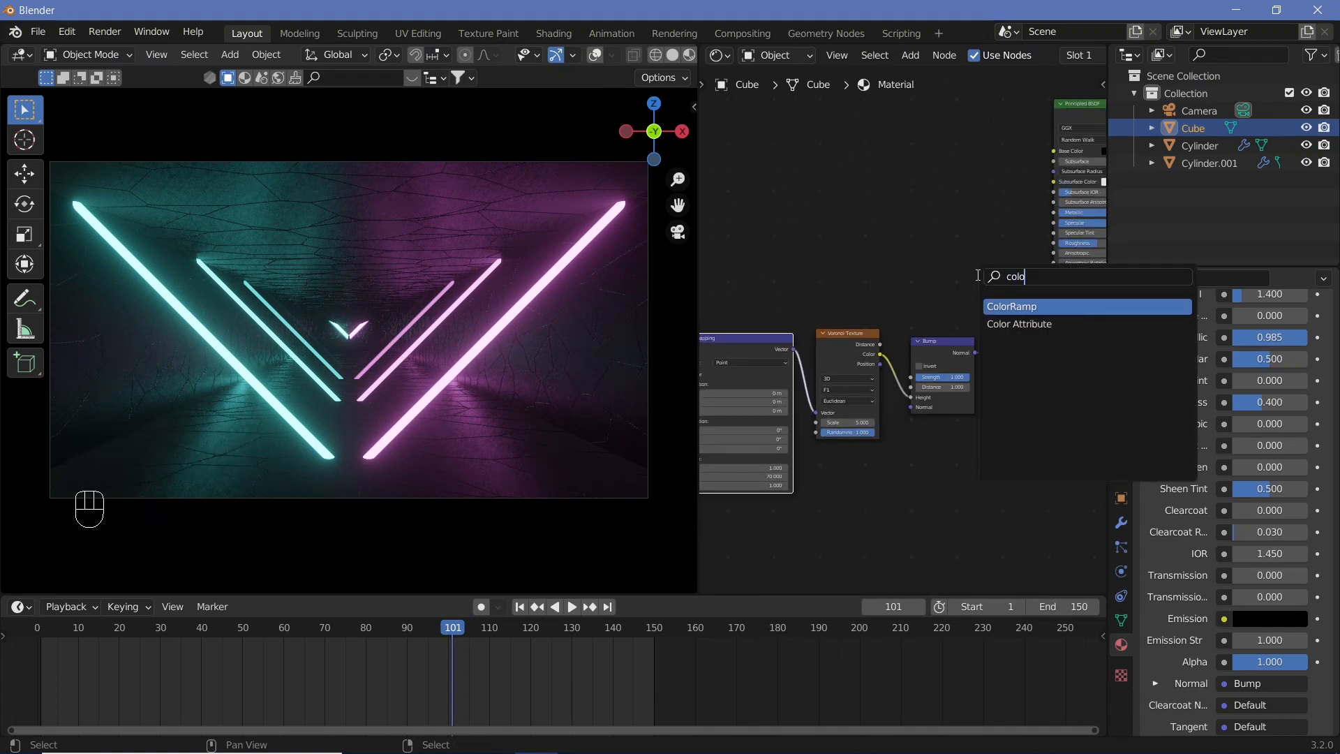
pyautogui.press('Return')
pyautogui.click(944, 248)
pyautogui.moveTo(881, 354); pyautogui.dragTo(911, 291)
# Step: Lighten the ColorRamp's black stop to grey at about 0.11, connect its Color to the Principled BSDF's Roughness, and play the animation
pyautogui.doubleClick(920, 257)
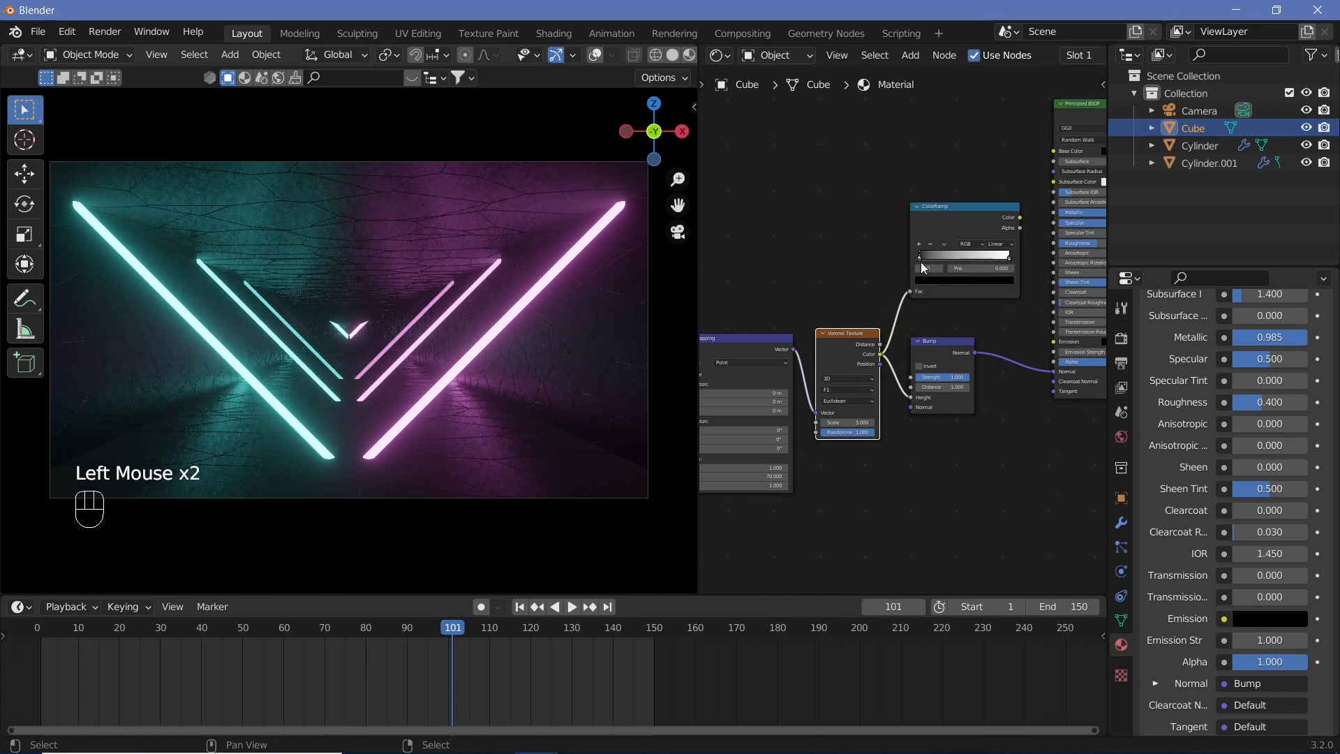
pyautogui.click(935, 282)
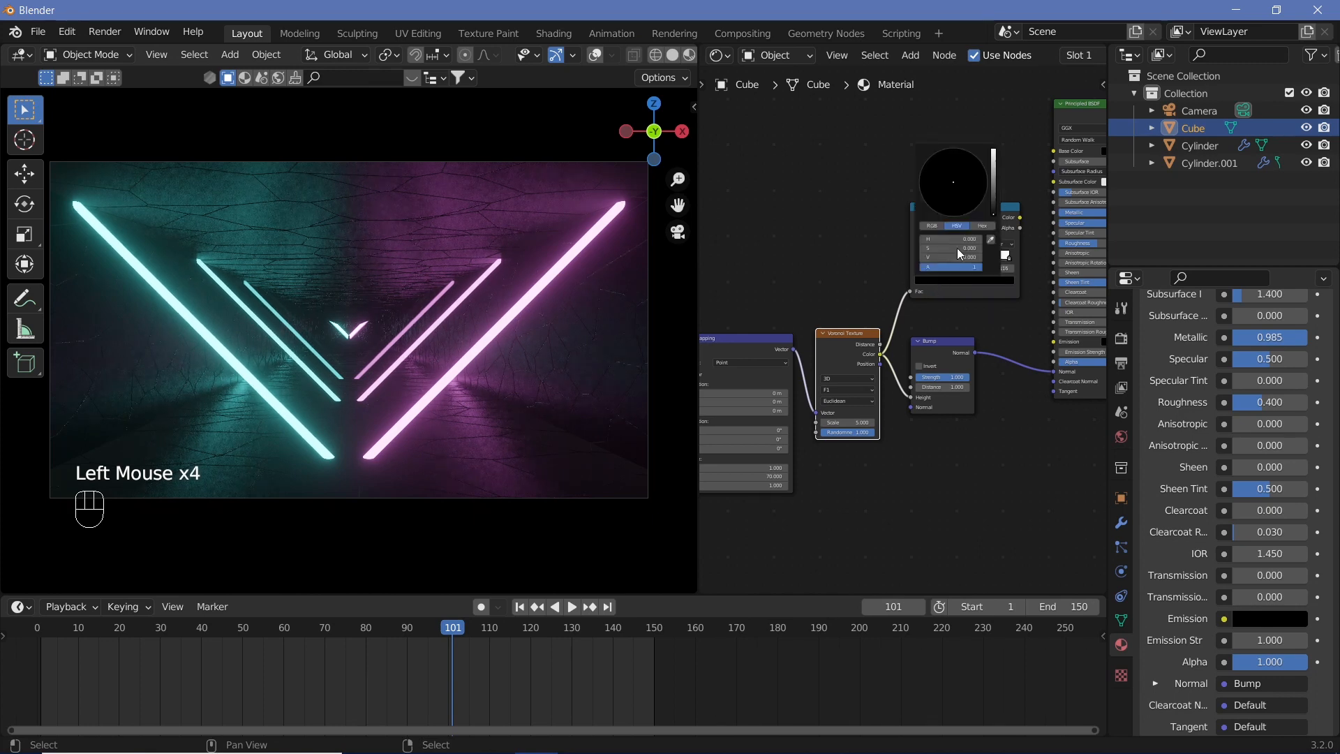
pyautogui.moveTo(992, 208); pyautogui.dragTo(1054, 243)
pyautogui.click(1019, 215)
pyautogui.hotkey('shift', 'space')
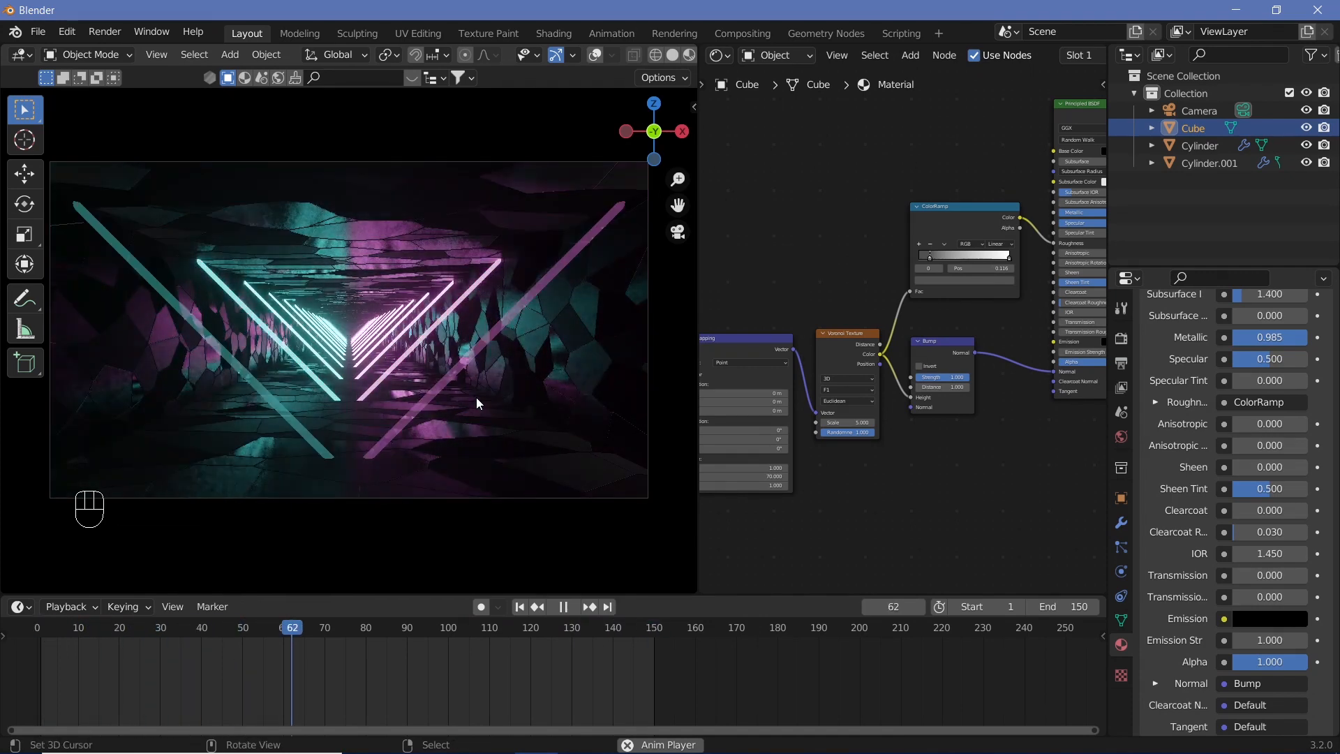
pyautogui.hotkey('shift', 'space')
pyautogui.hotkey('shift', 'space')
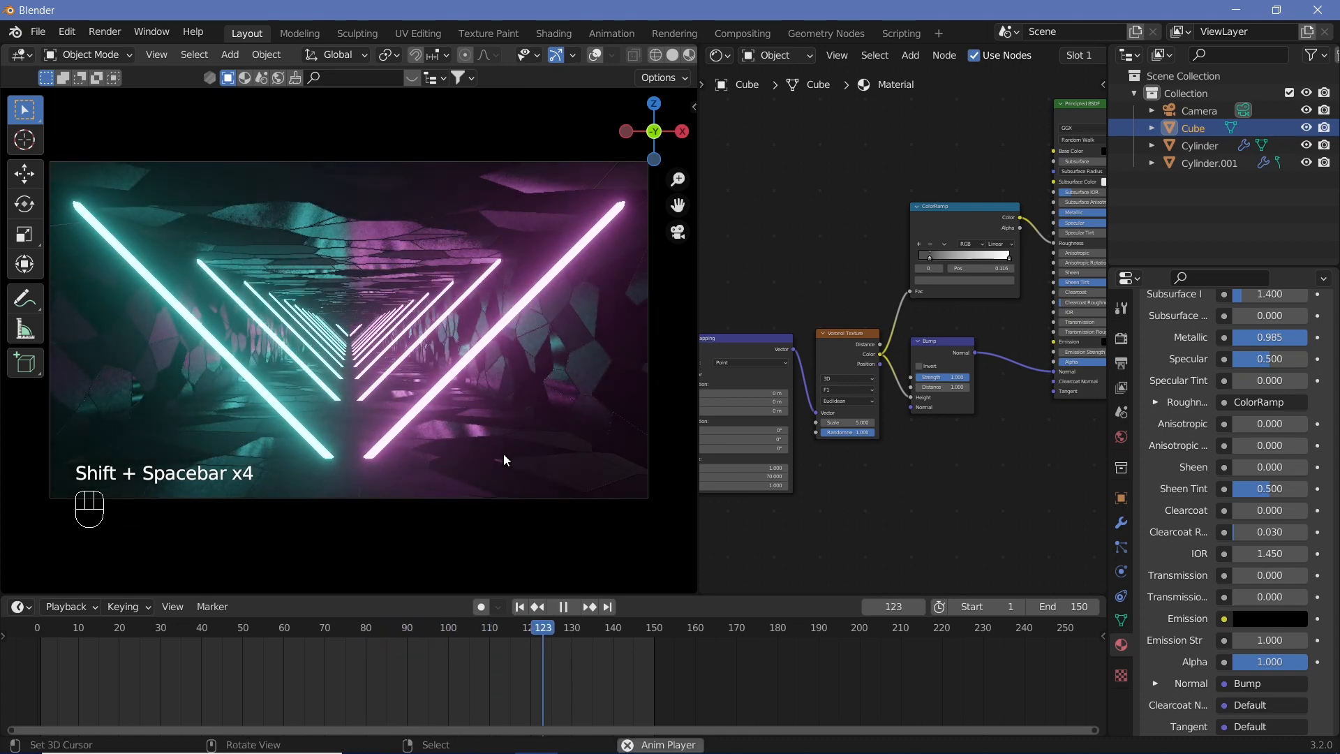
pyautogui.hotkey('shift', 'space')
# Step: Set the world background color to black and play the animation in the camera view up to frame 120
pyautogui.click(1122, 436)
pyautogui.click(1269, 451)
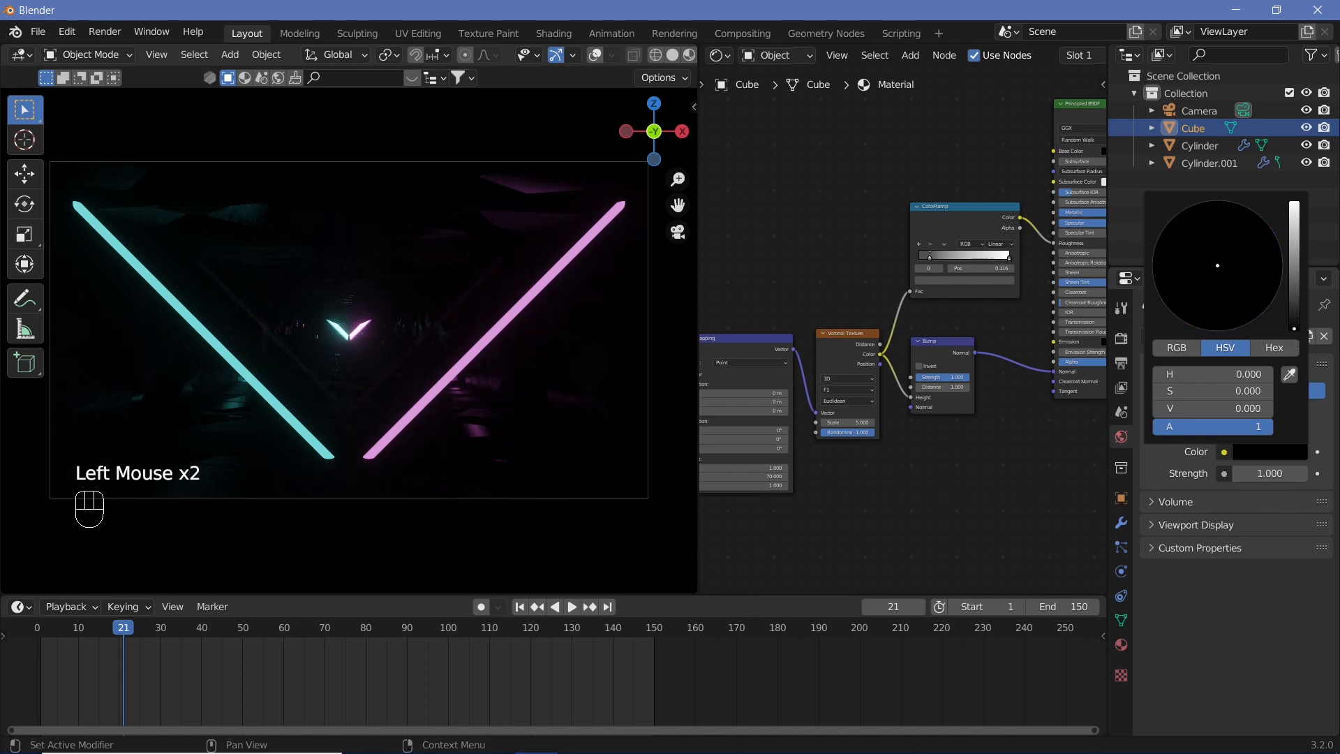
pyautogui.hotkey('shift', 'space')
pyautogui.hotkey('shift', 'space')
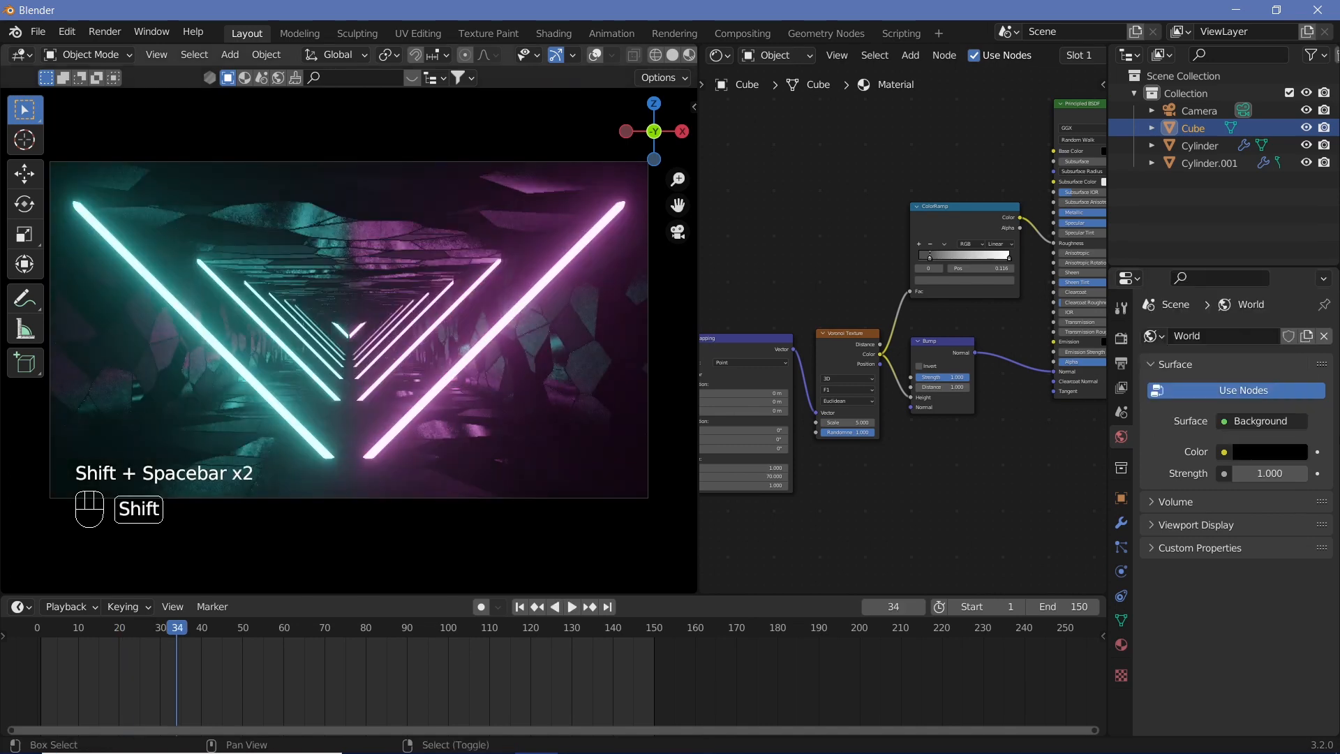
pyautogui.hotkey('shift', 'space')
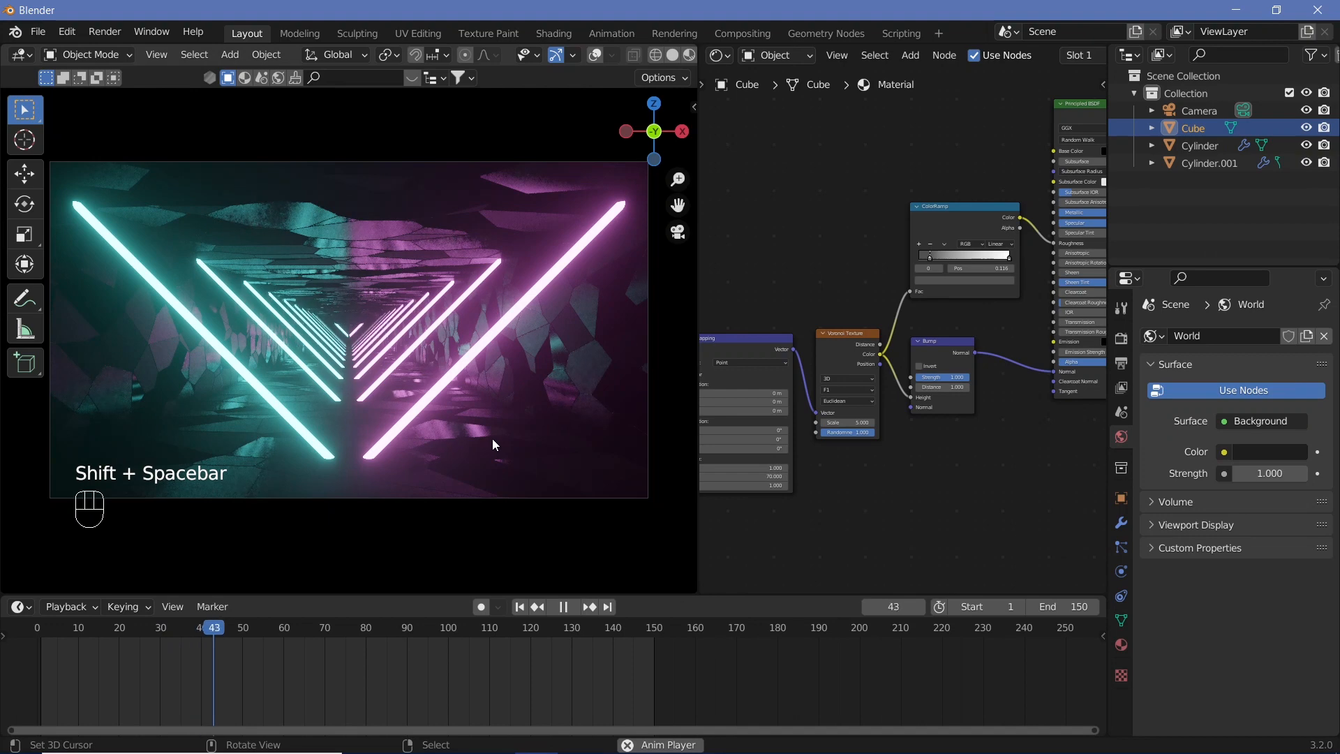
pyautogui.hotkey('shift', 'space')
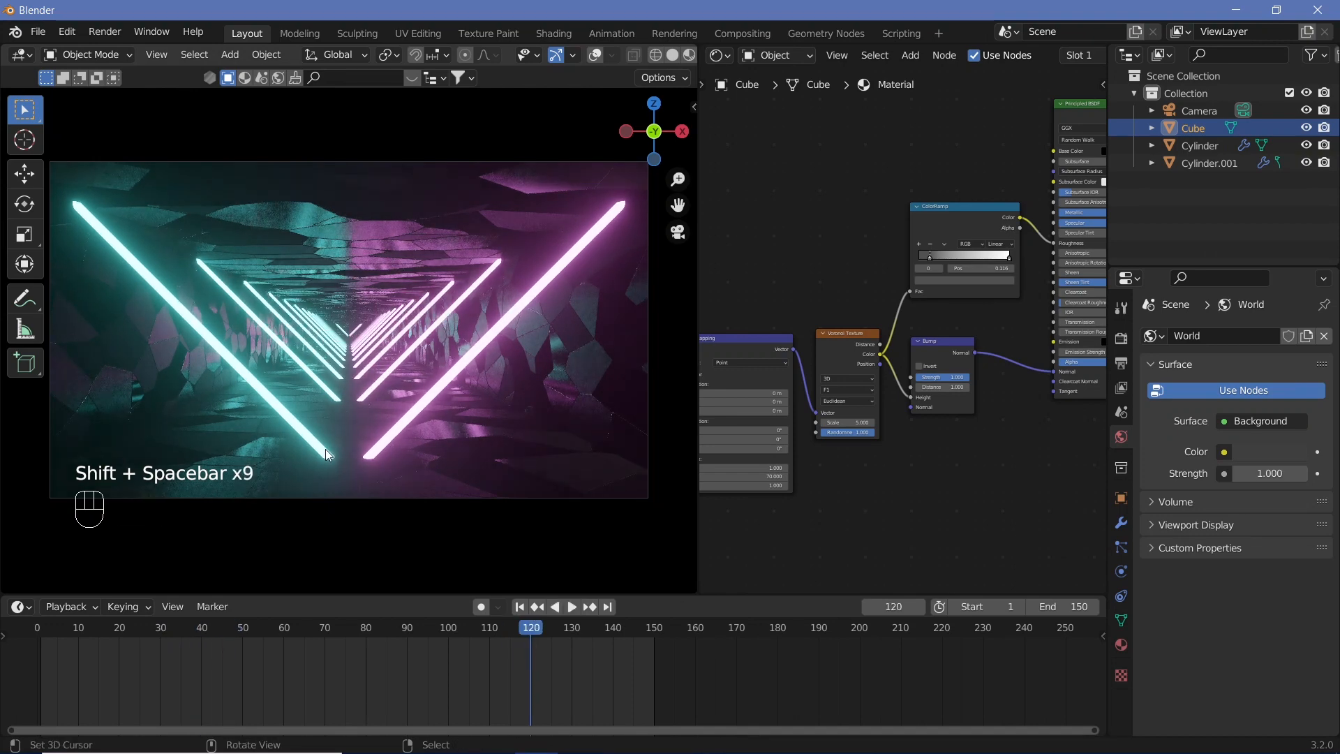